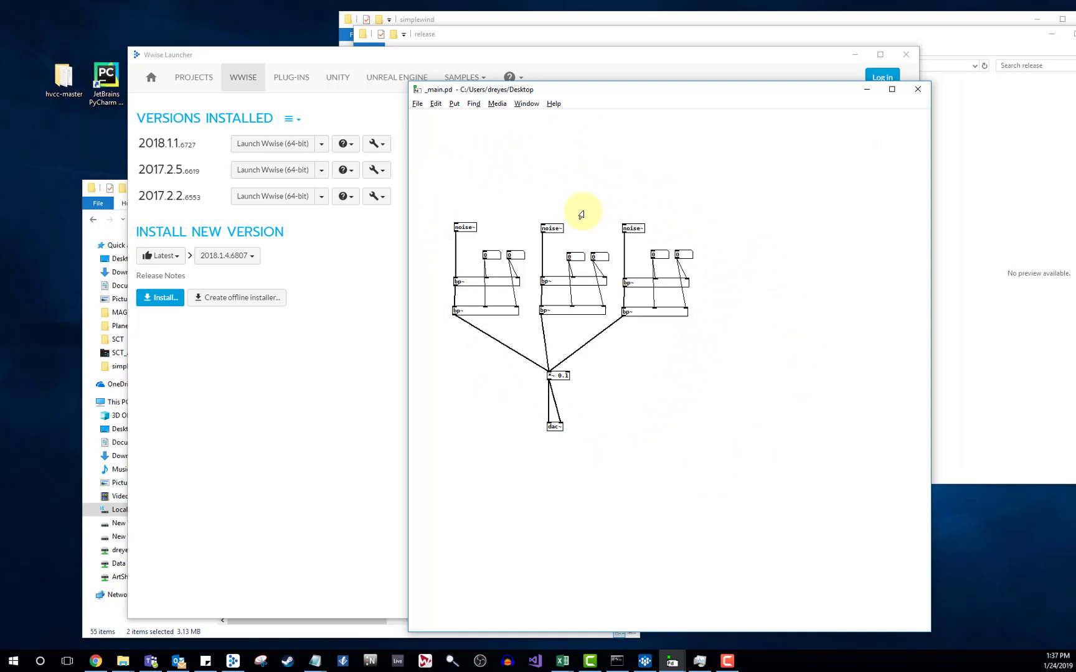
Step: Bring the Wwise project window in front of the three-branch noise patch
{"action": "left_click", "coordinate": [576, 261]}
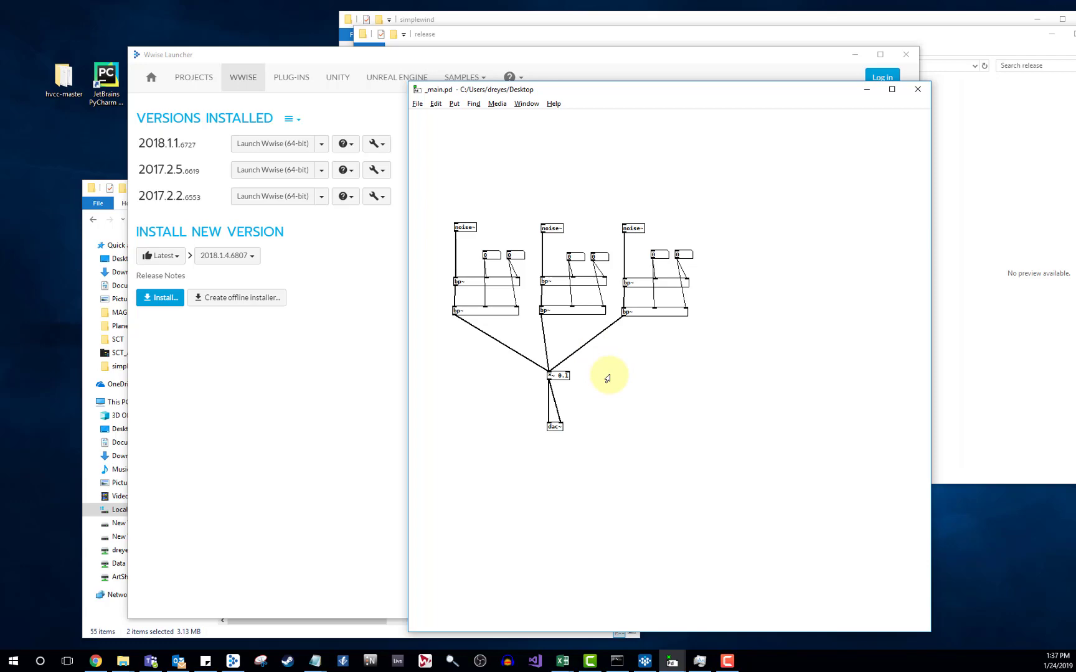
{"action": "left_click", "coordinate": [646, 661]}
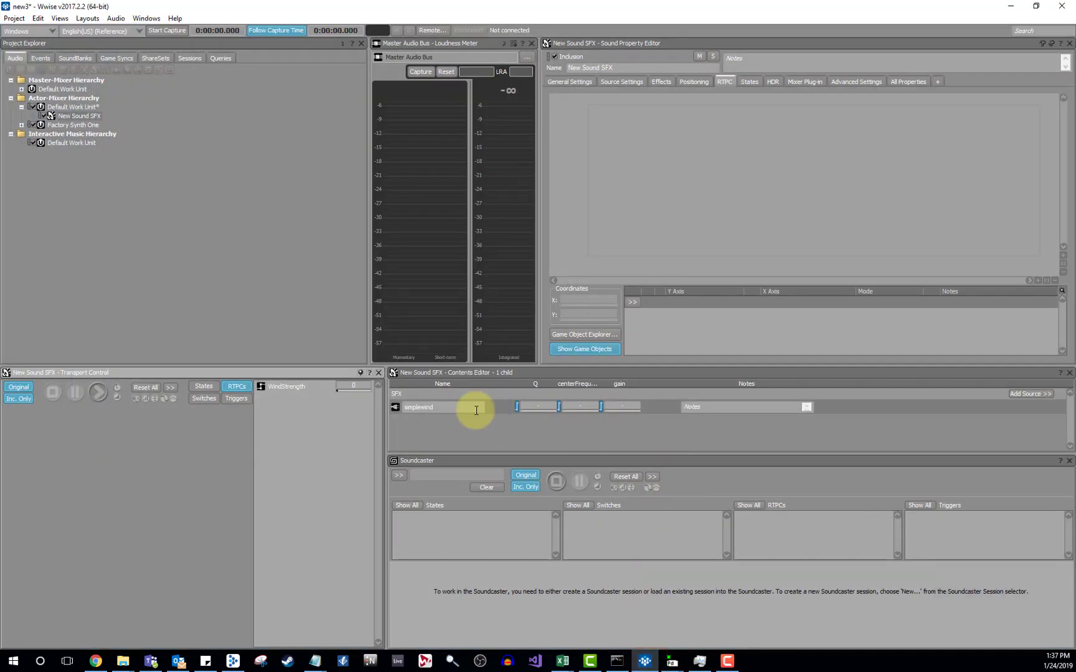
{"action": "left_click", "coordinate": [505, 409]}
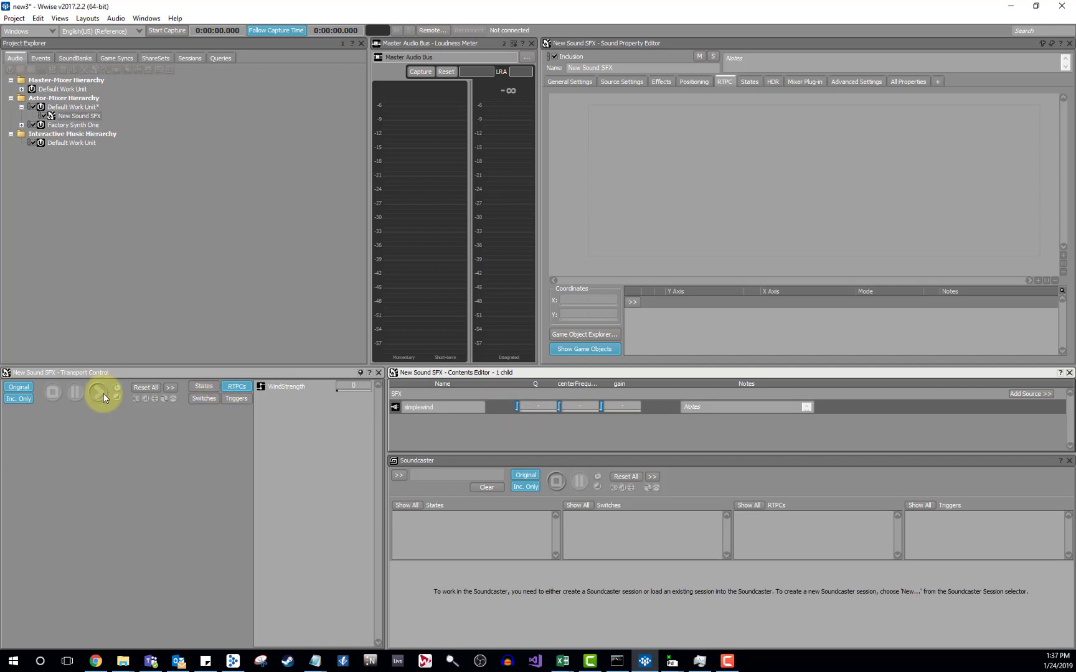
{"action": "left_click", "coordinate": [100, 394]}
{"action": "double_click", "coordinate": [498, 410]}
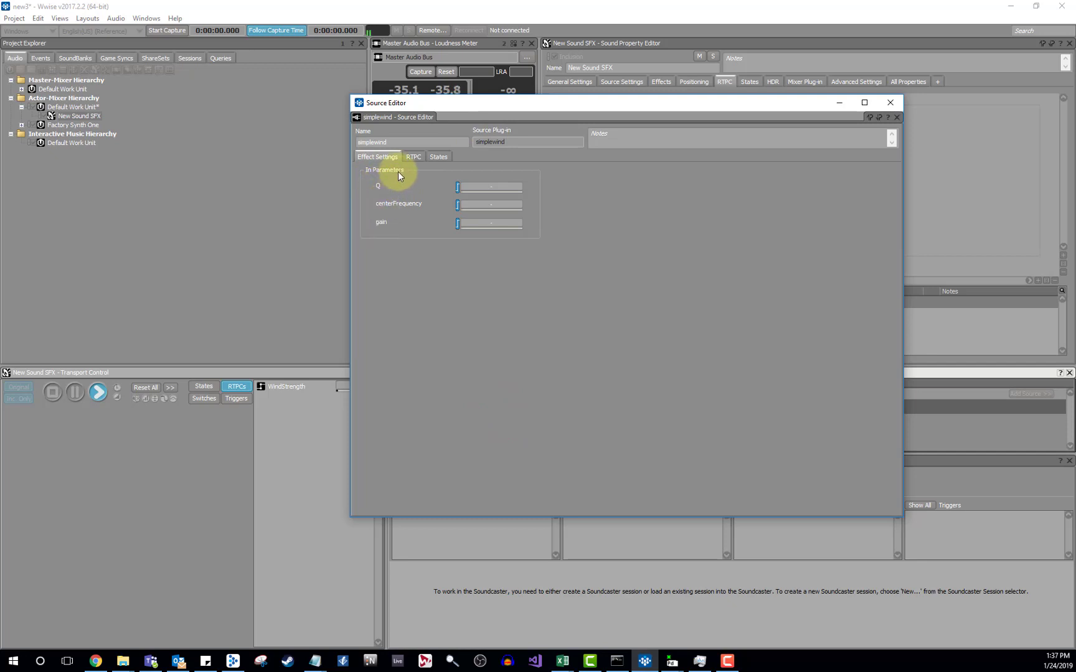
{"action": "left_click", "coordinate": [414, 157]}
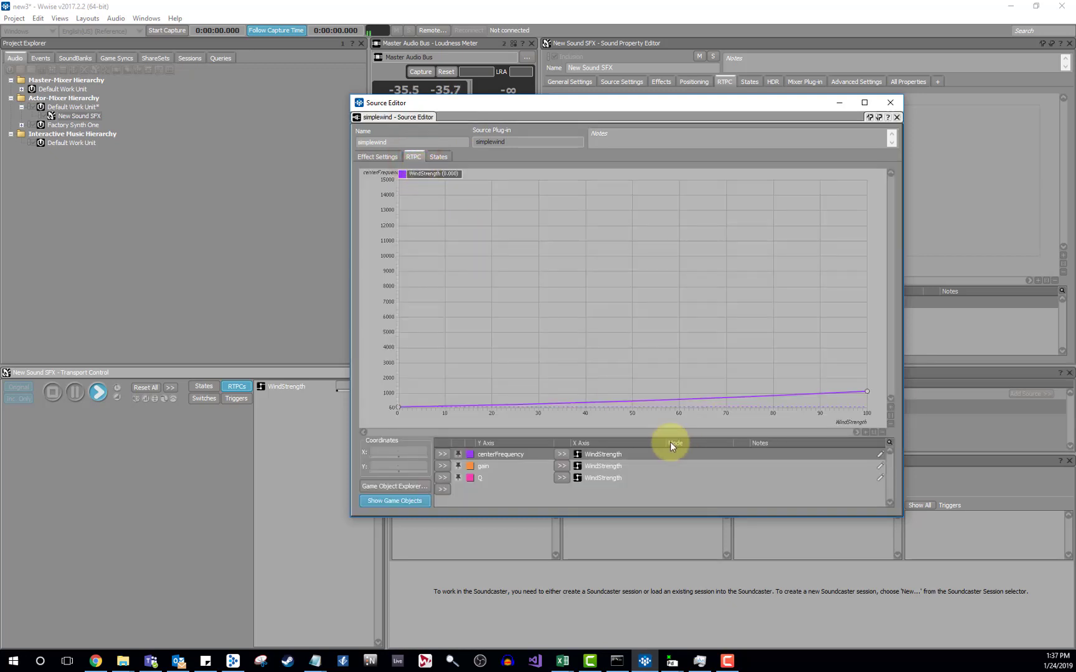
{"action": "left_click", "coordinate": [502, 467]}
{"action": "left_click", "coordinate": [503, 478]}
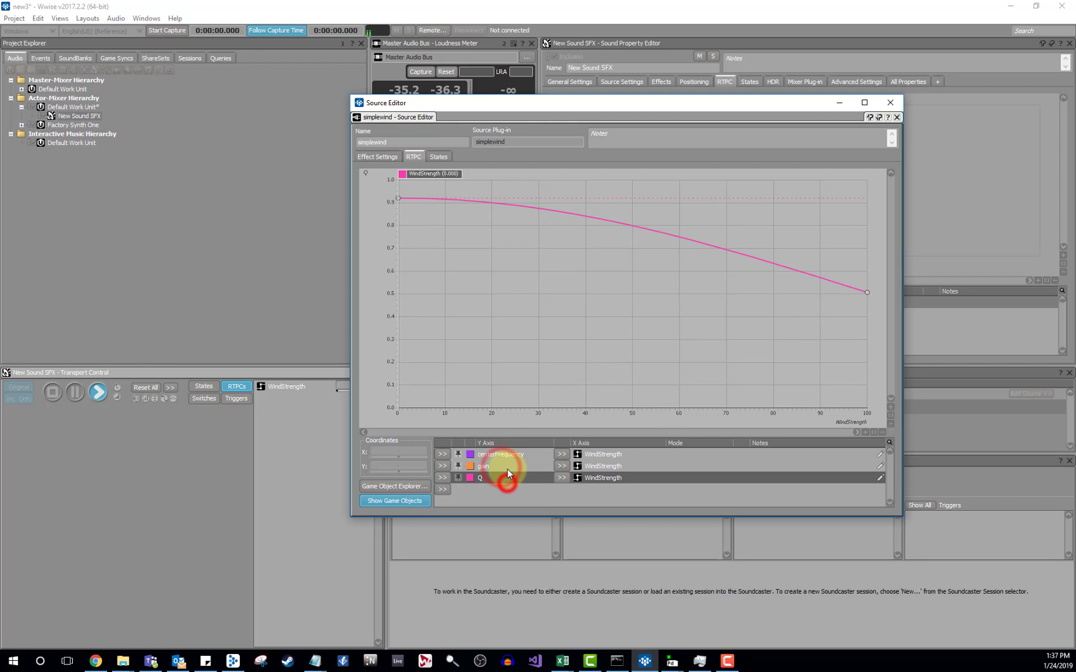
{"action": "left_click", "coordinate": [507, 467]}
{"action": "left_click", "coordinate": [510, 455]}
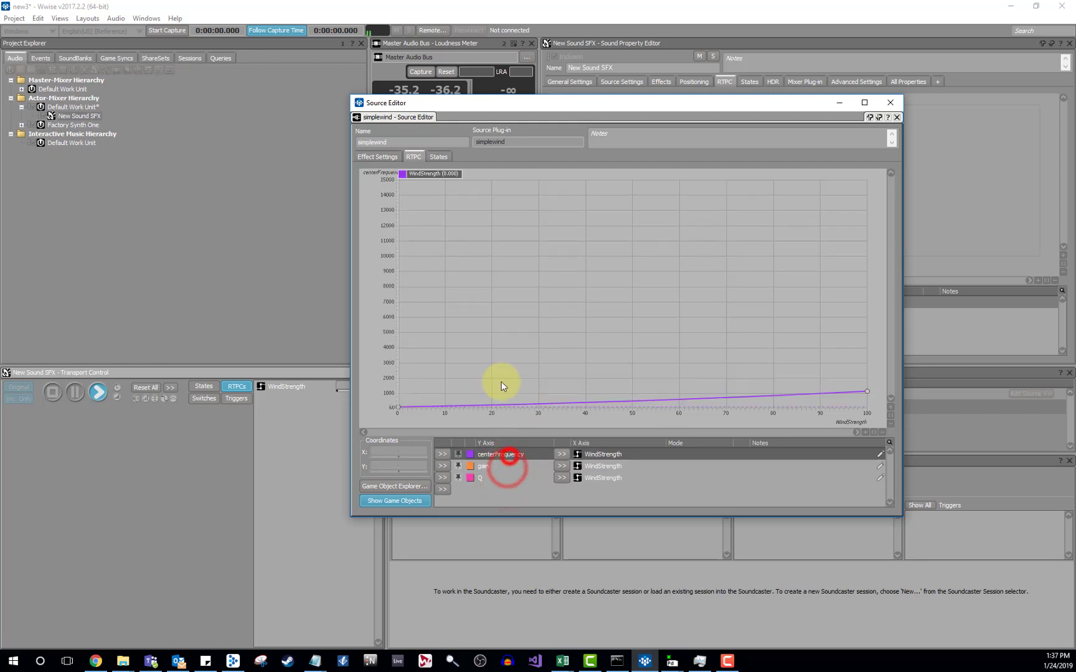
{"action": "left_click", "coordinate": [420, 174]}
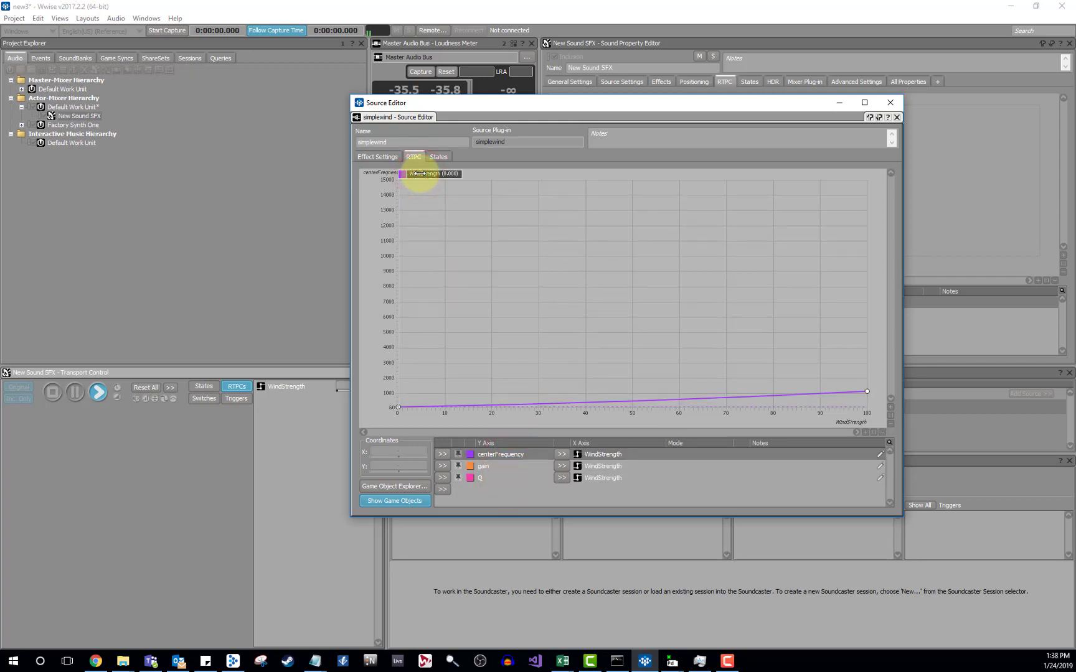
{"action": "left_click_drag", "start_coordinate": [420, 174], "coordinate": [398, 205]}
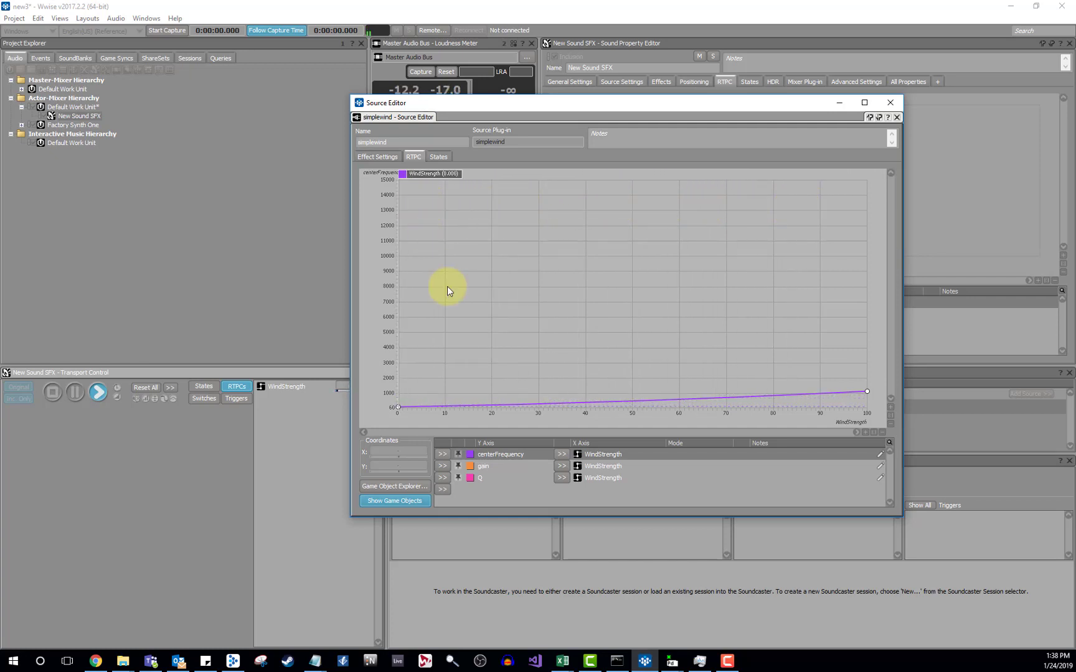
{"action": "left_click", "coordinate": [500, 455]}
{"action": "left_click", "coordinate": [501, 467]}
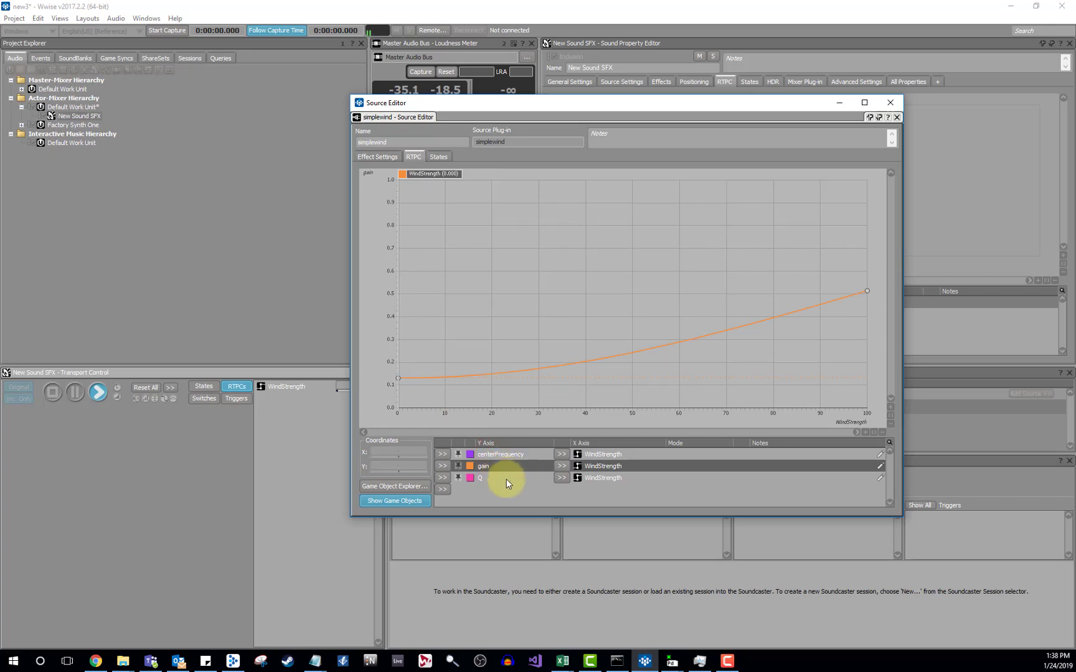
{"action": "left_click", "coordinate": [506, 478]}
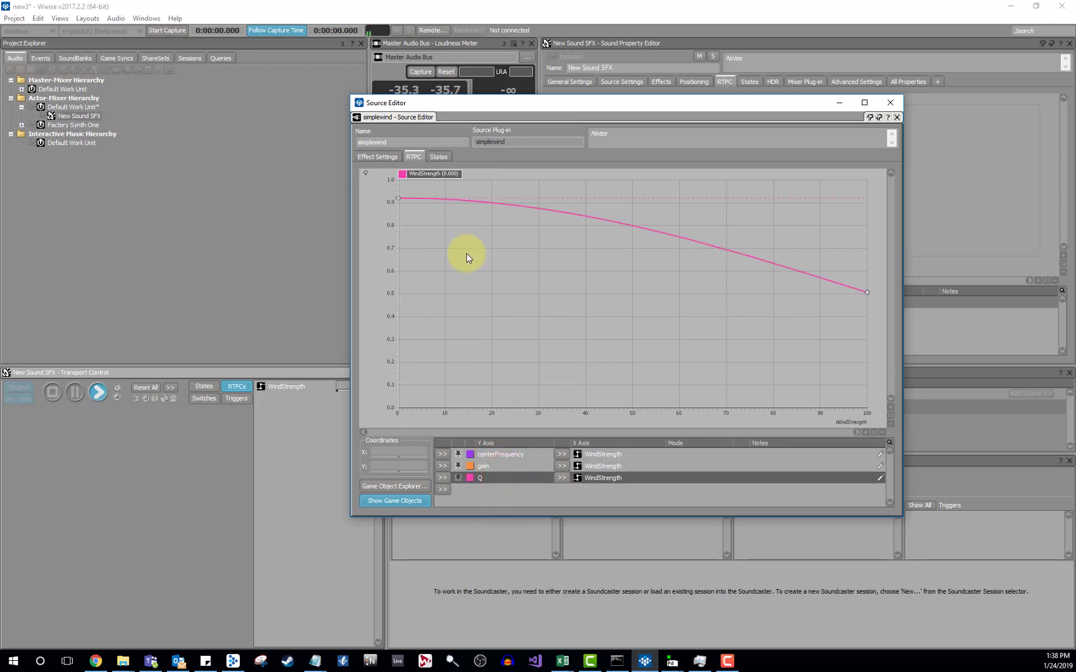
{"action": "left_click", "coordinate": [899, 106]}
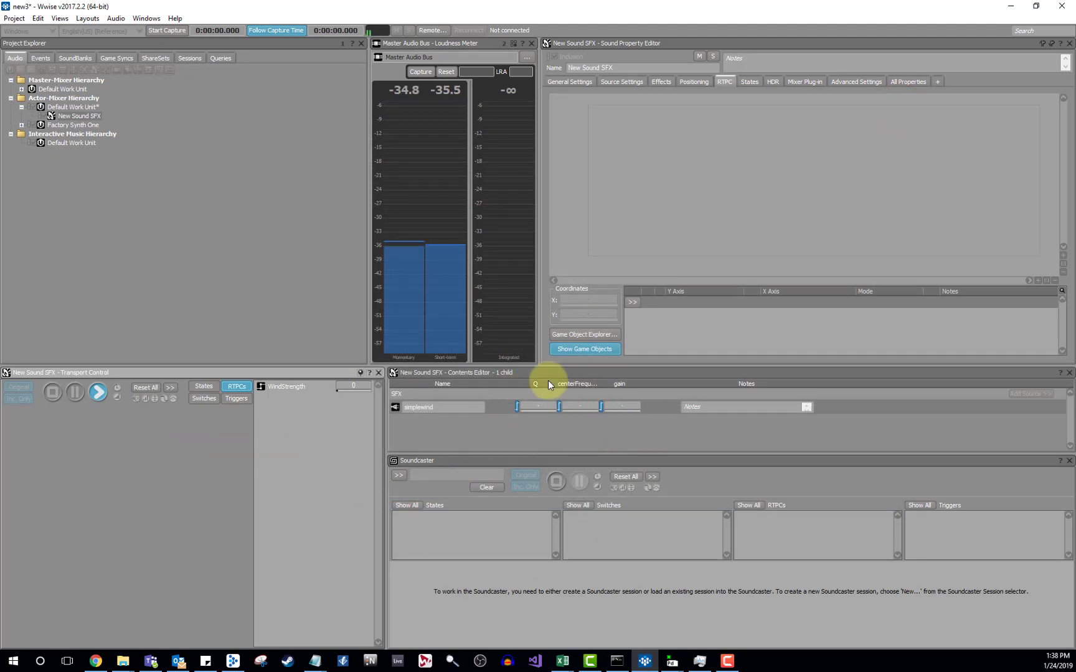
Step: Stop the sound playback and open the simplewind folder from the desktop
{"action": "left_click", "coordinate": [53, 393]}
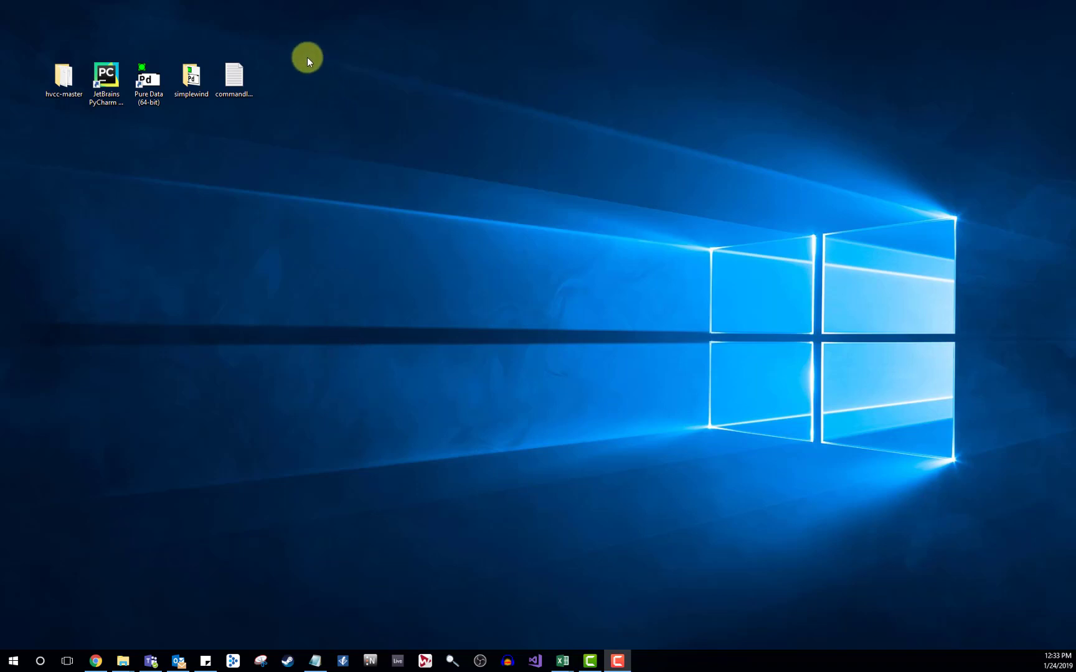
{"action": "left_click_drag", "start_coordinate": [307, 57], "coordinate": [29, 129]}
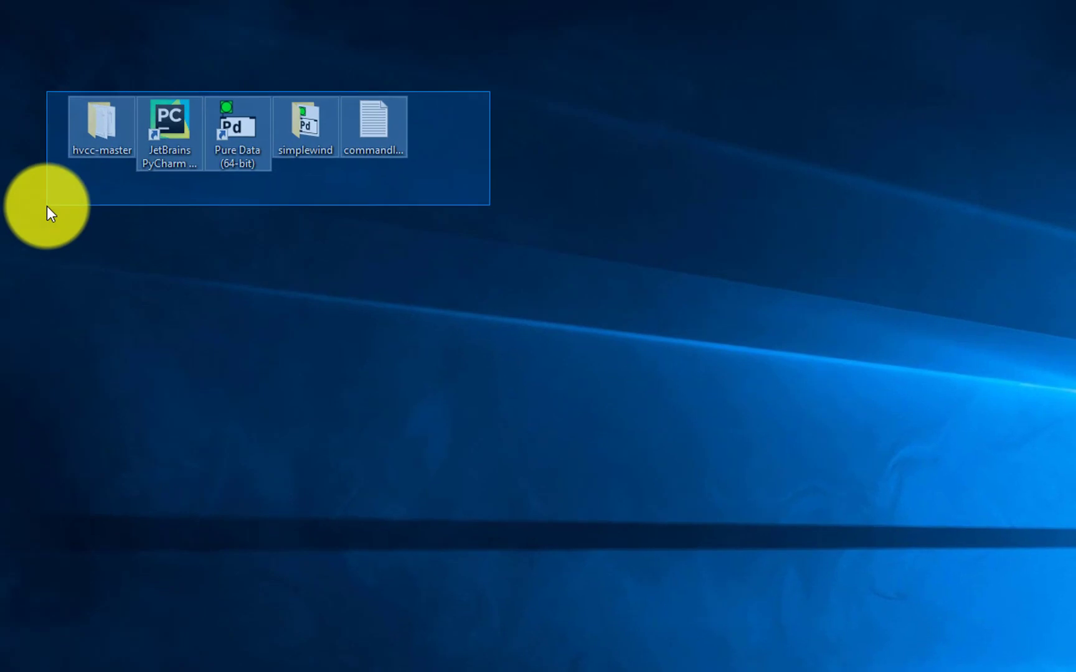
{"action": "left_click_drag", "start_coordinate": [47, 206], "coordinate": [47, 206]}
{"action": "left_click", "coordinate": [327, 286]}
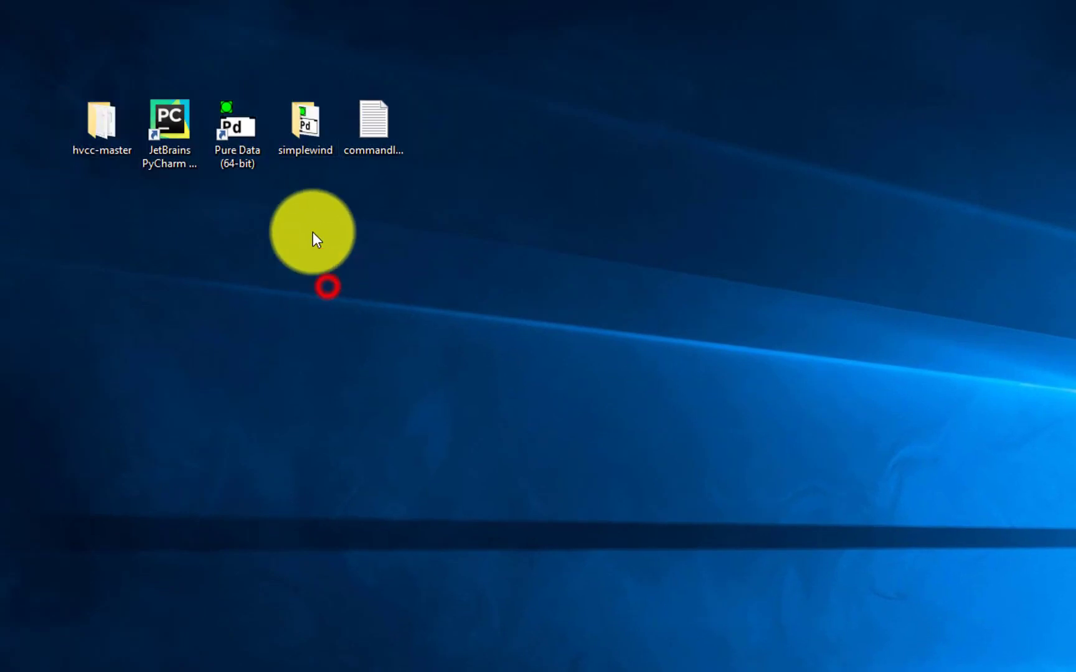
{"action": "double_click", "coordinate": [313, 143]}
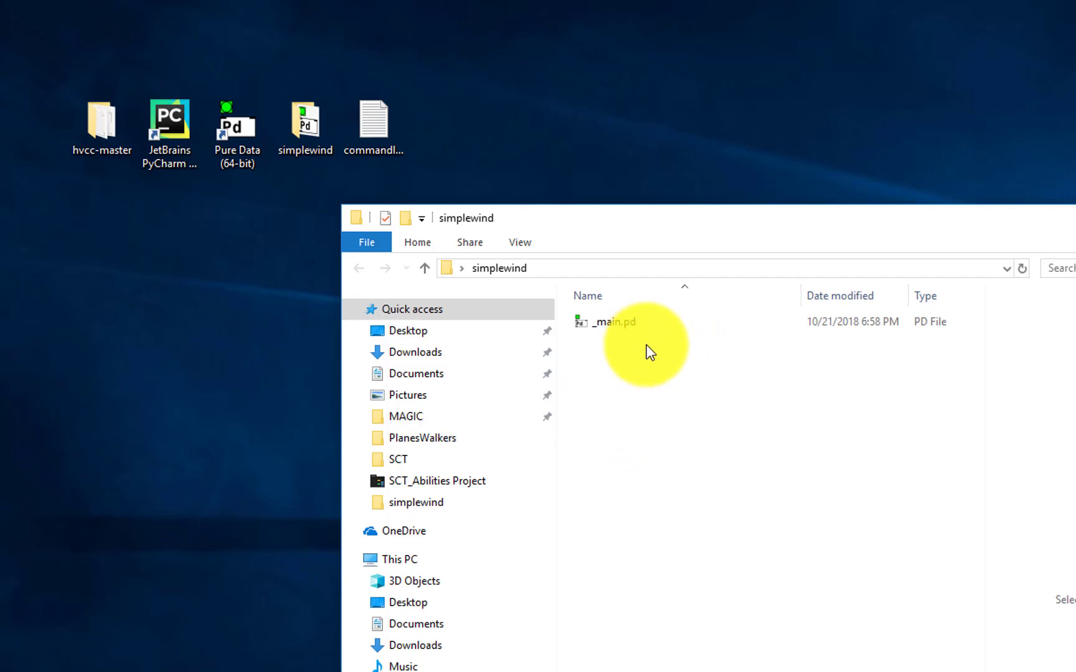
Step: Open _main.pd from the simplewind folder in Pure Data and move the Pd main window aside
{"action": "double_click", "coordinate": [617, 324]}
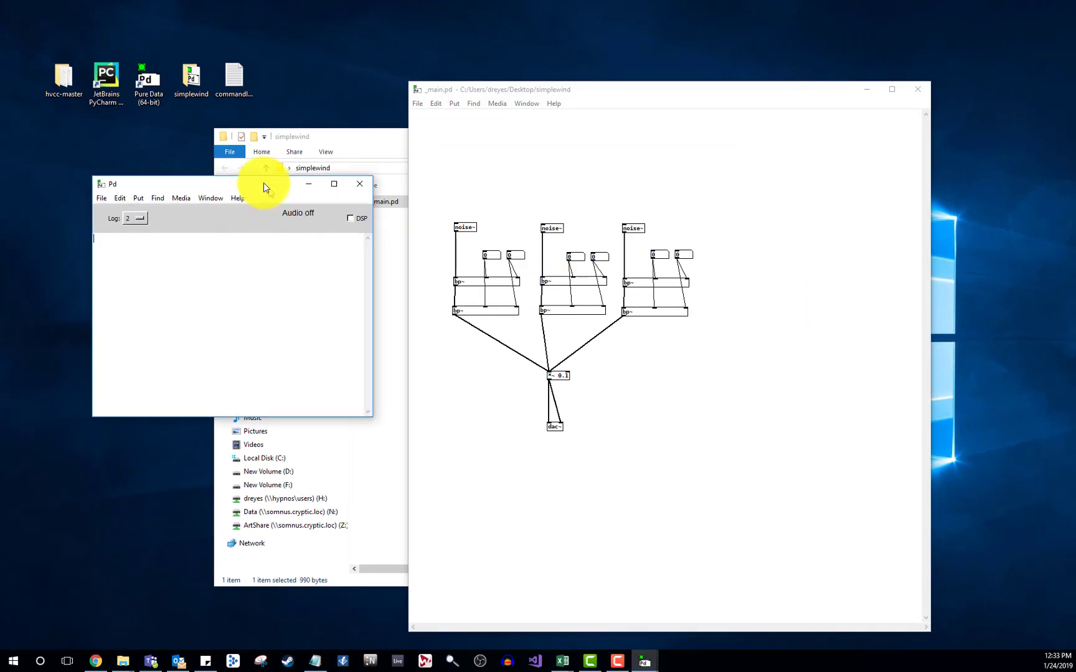
{"action": "left_click_drag", "start_coordinate": [263, 182], "coordinate": [247, 130]}
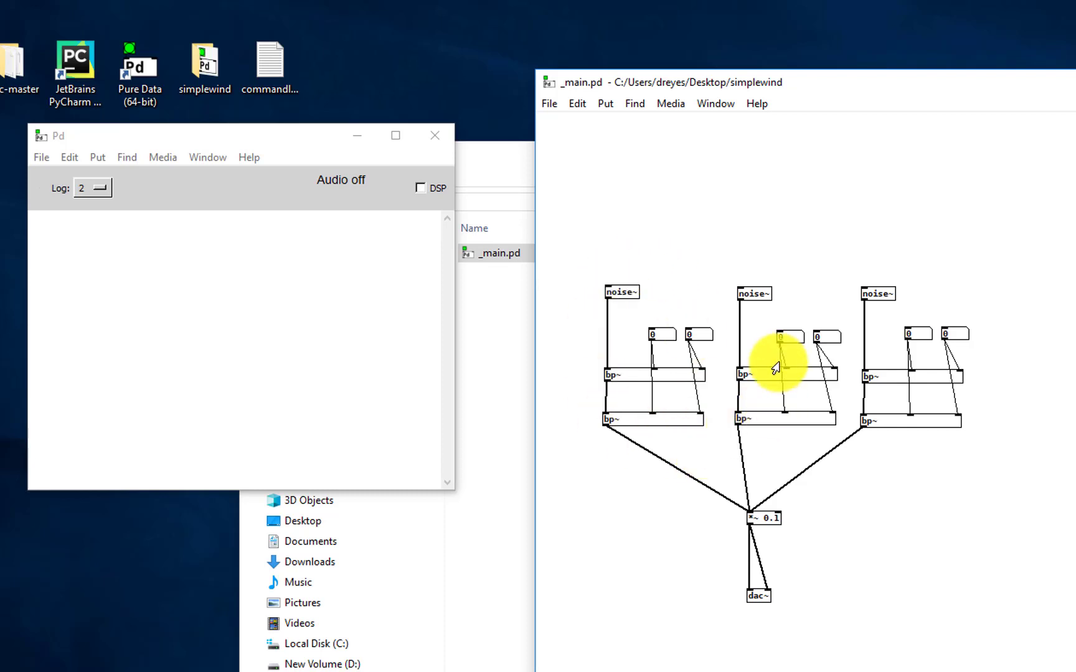
{"action": "left_click", "coordinate": [742, 265]}
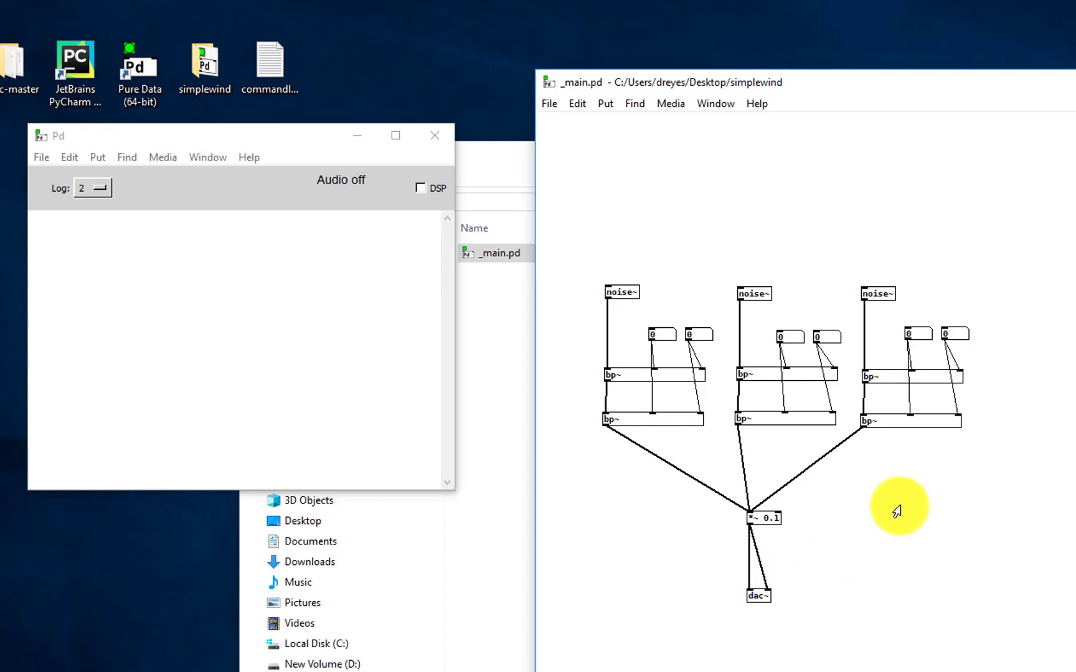
Step: In edit mode, delete the left and right bp~ connections to *~ 0.1
{"action": "key", "text": "ctrl+e"}
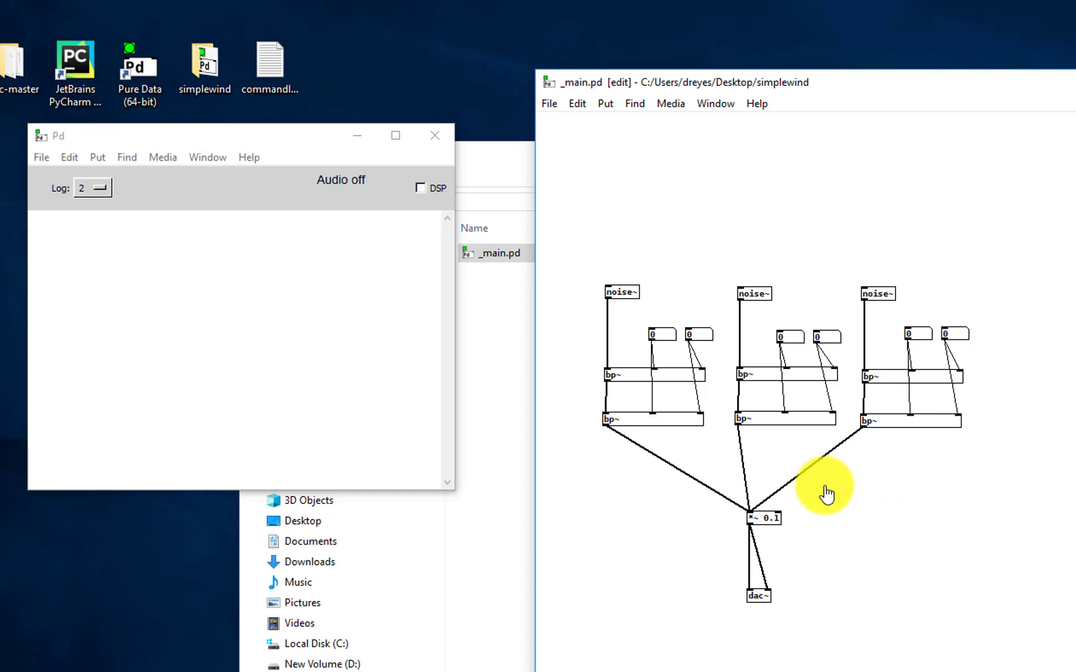
{"action": "left_click", "coordinate": [800, 474]}
{"action": "key", "text": "Delete"}
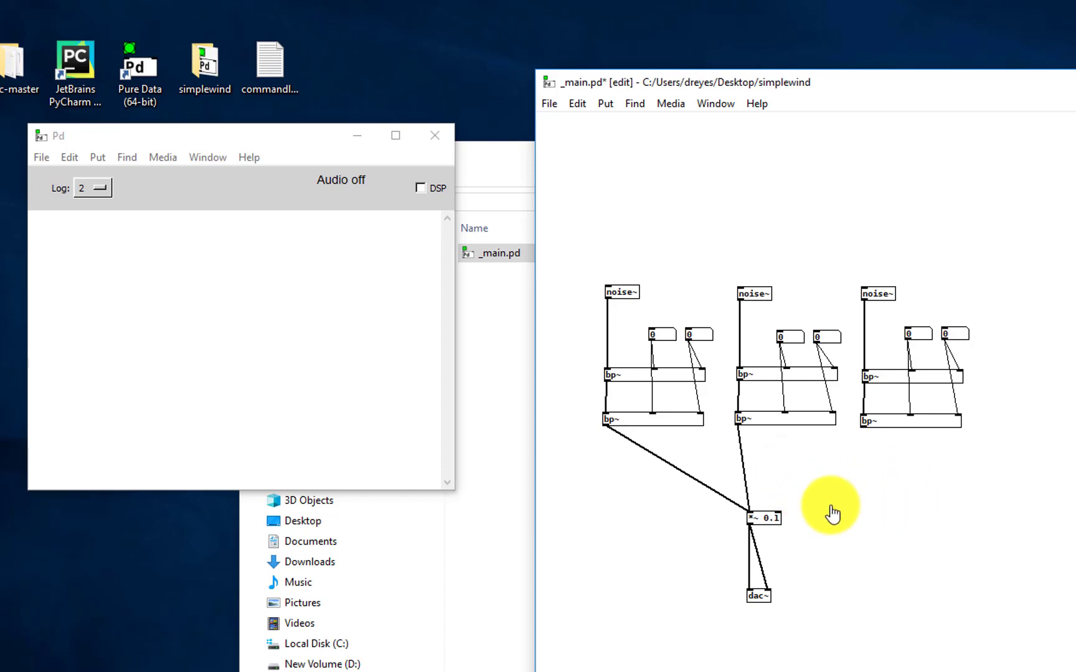
{"action": "left_click", "coordinate": [711, 493]}
{"action": "key", "text": "Delete"}
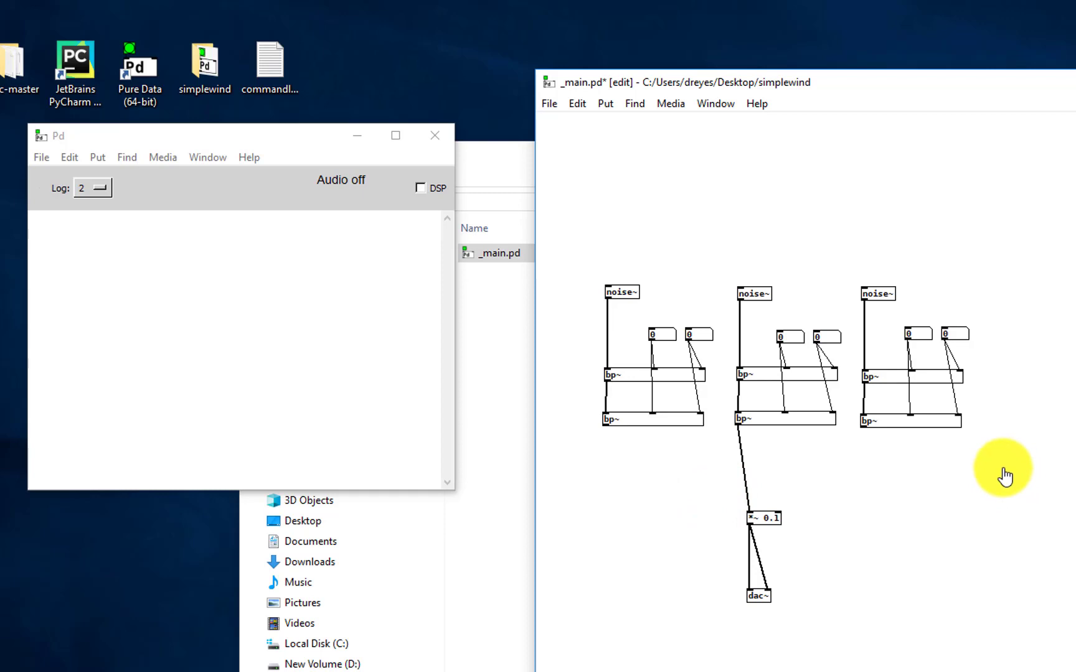
Step: Save the patch under the new name _main02
{"action": "left_click", "coordinate": [548, 112]}
{"action": "left_click", "coordinate": [582, 175]}
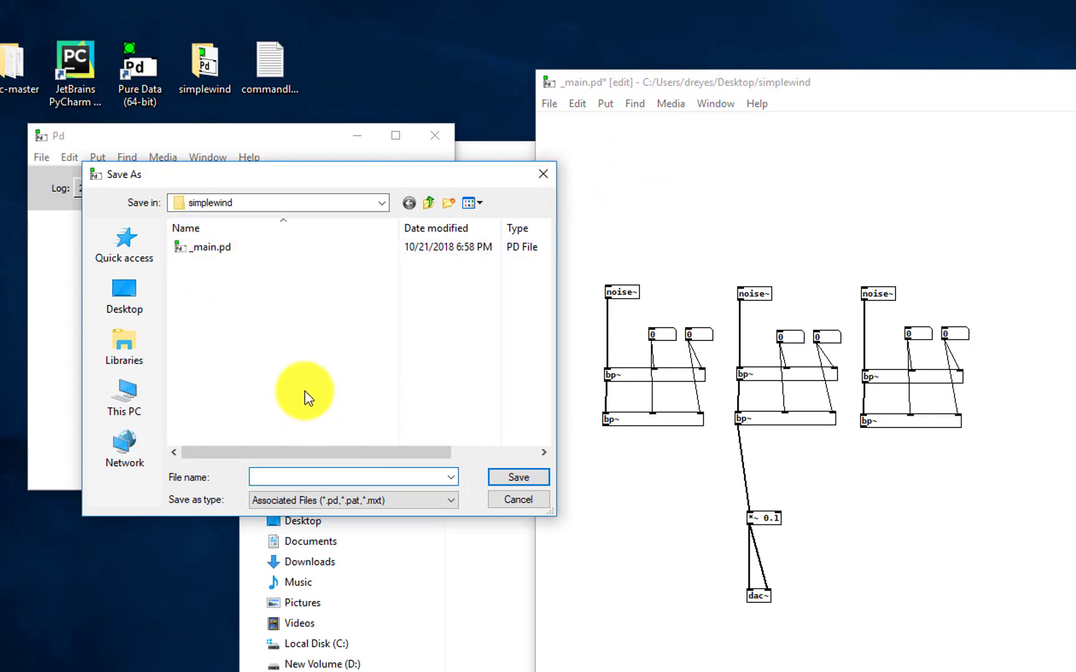
{"action": "type", "text": "_"}
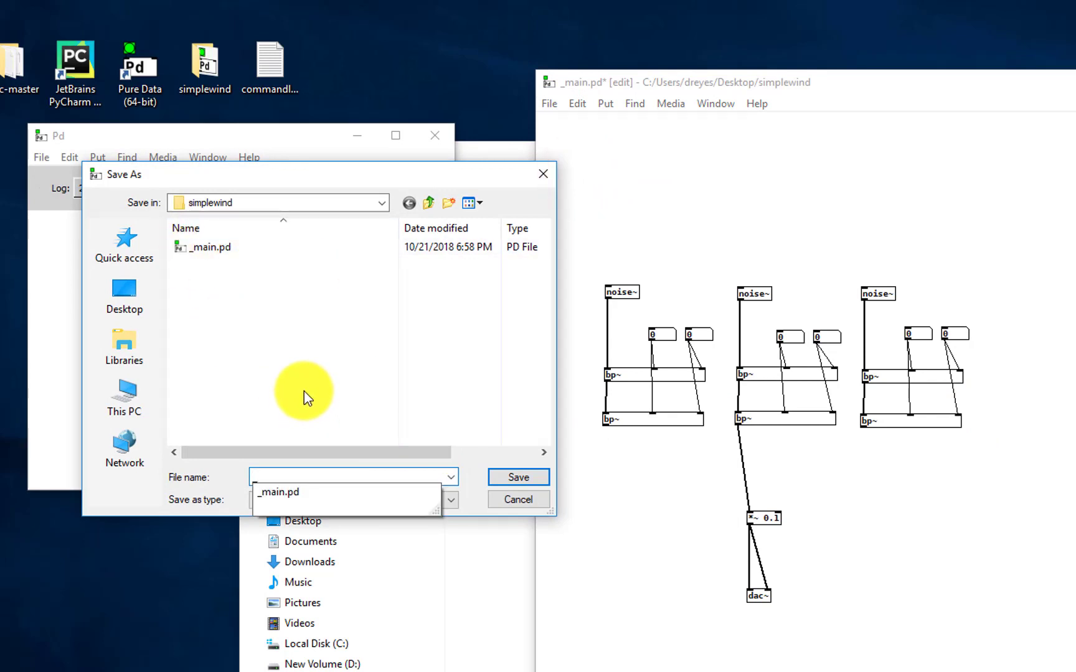
{"action": "type", "text": "main02"}
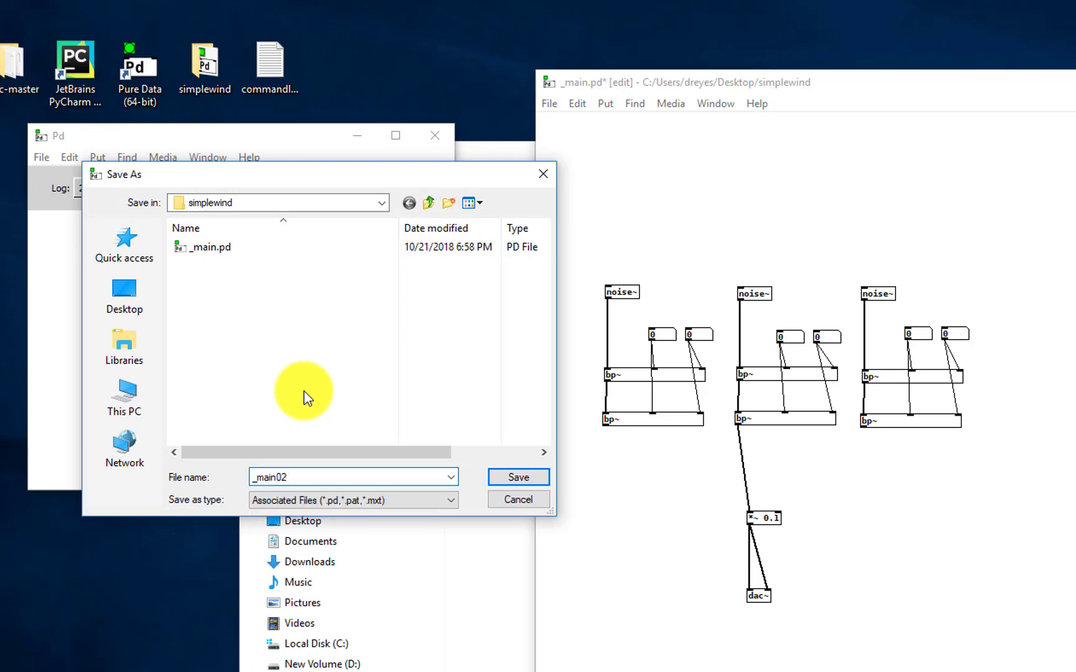
{"action": "key", "text": "Return"}
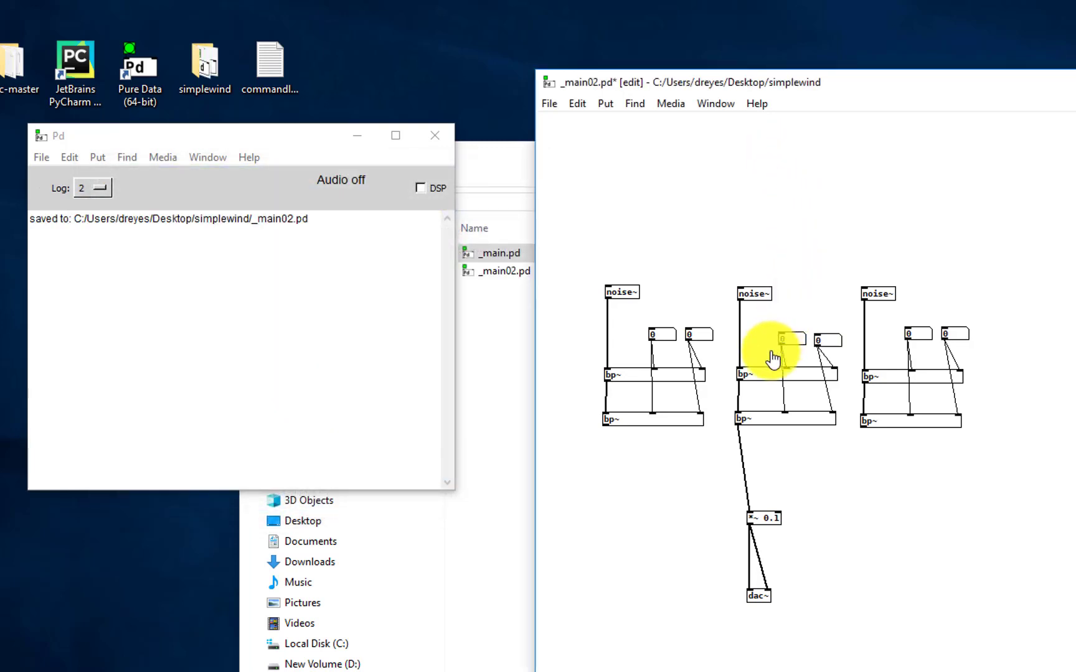
Step: Drag the middle chain's Q number box up and down, leaving it at 0.08
{"action": "left_click", "coordinate": [758, 367]}
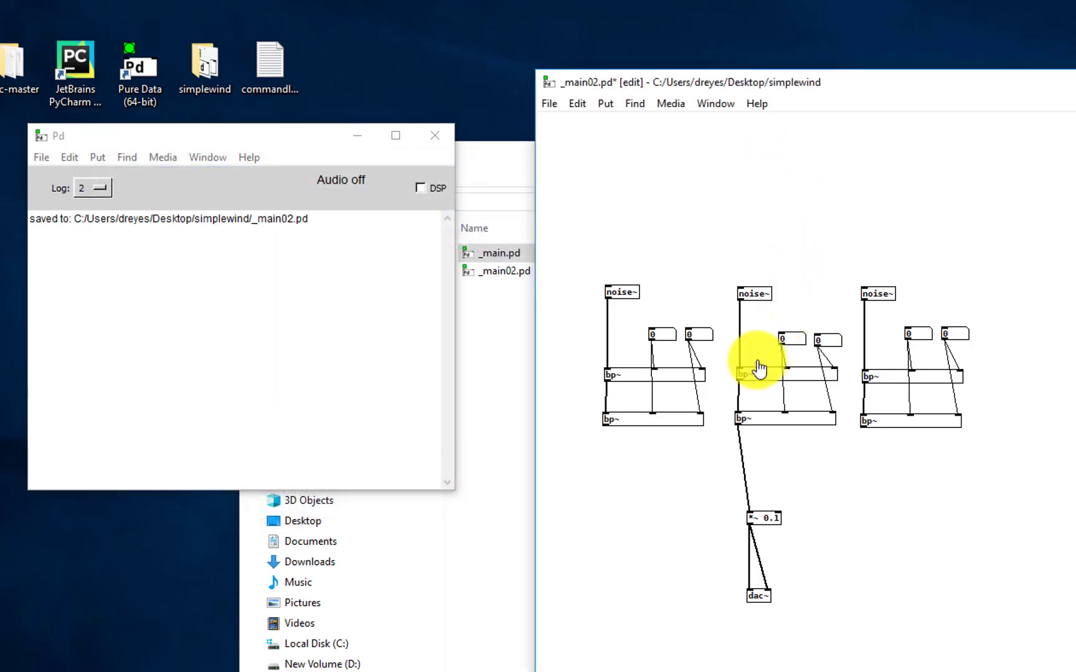
{"action": "left_click", "coordinate": [838, 338]}
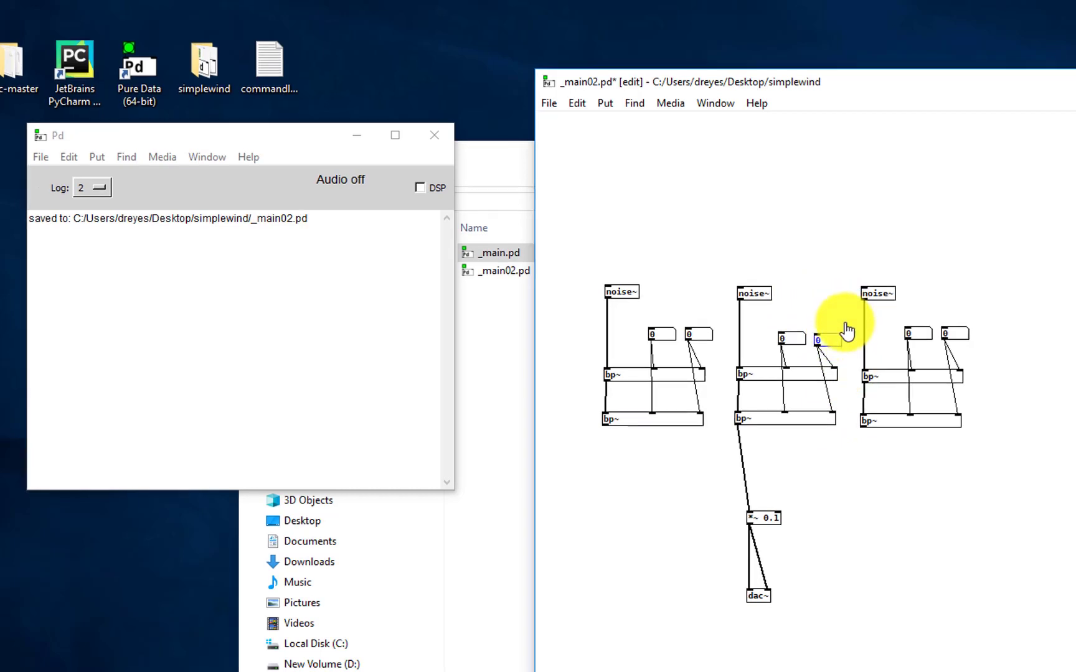
{"action": "left_click", "coordinate": [825, 324]}
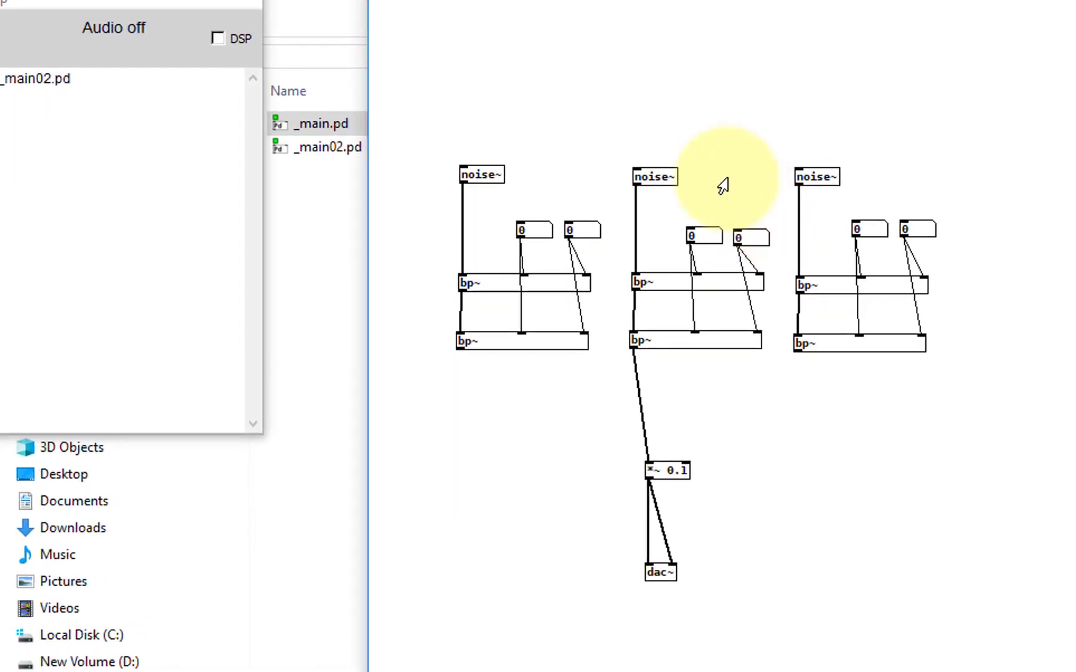
{"action": "left_click", "coordinate": [749, 239]}
{"action": "left_click_drag", "start_coordinate": [750, 238], "coordinate": [772, 194]}
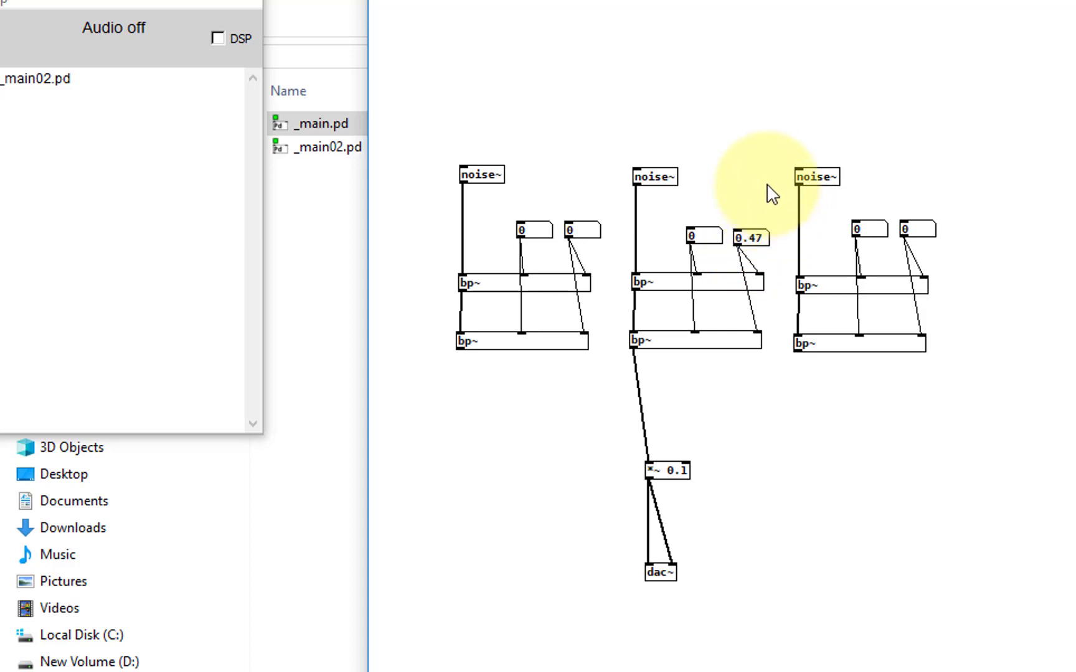
{"action": "left_click_drag", "start_coordinate": [770, 153], "coordinate": [766, 264]}
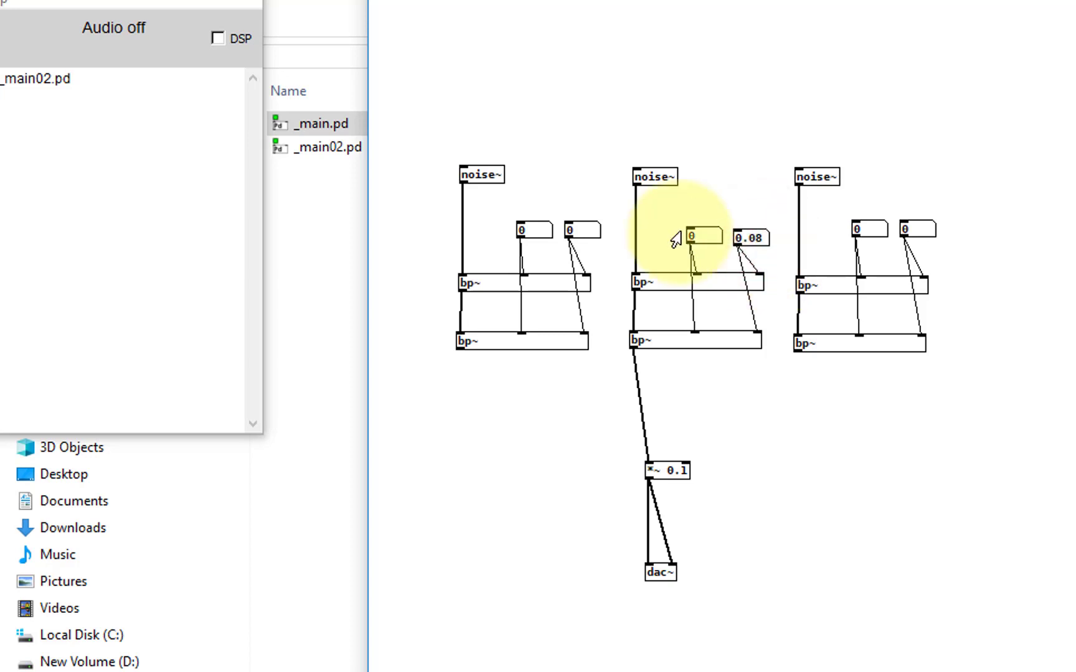
Step: Switch audio on and audition the middle chain's Q and centre frequency, sweeping up to about 677
{"action": "left_click", "coordinate": [221, 40]}
{"action": "left_click_drag", "start_coordinate": [755, 243], "coordinate": [765, 231]}
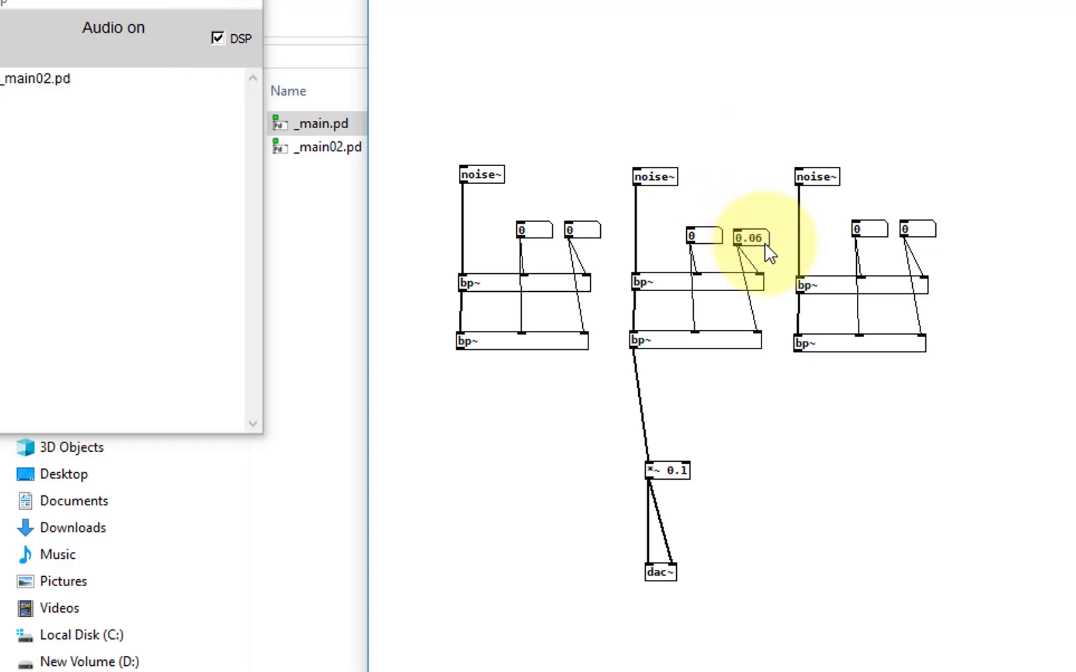
{"action": "left_click_drag", "start_coordinate": [765, 244], "coordinate": [745, 70]}
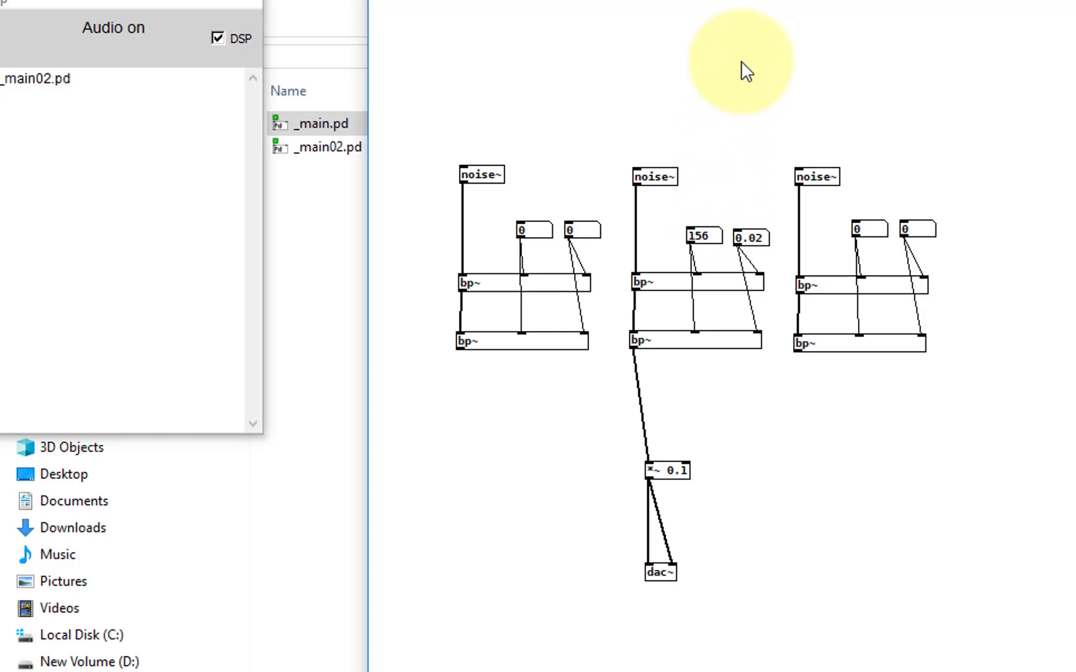
{"action": "left_click_drag", "start_coordinate": [713, 237], "coordinate": [727, 403]}
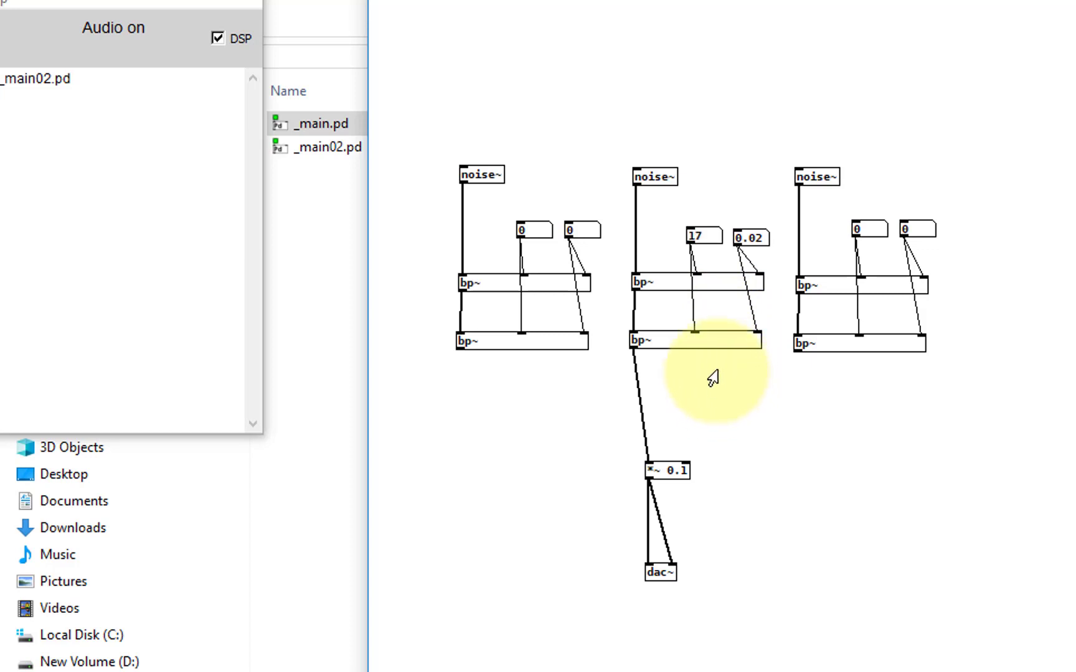
{"action": "left_click", "coordinate": [709, 243]}
{"action": "left_click_drag", "start_coordinate": [706, 236], "coordinate": [707, 87]}
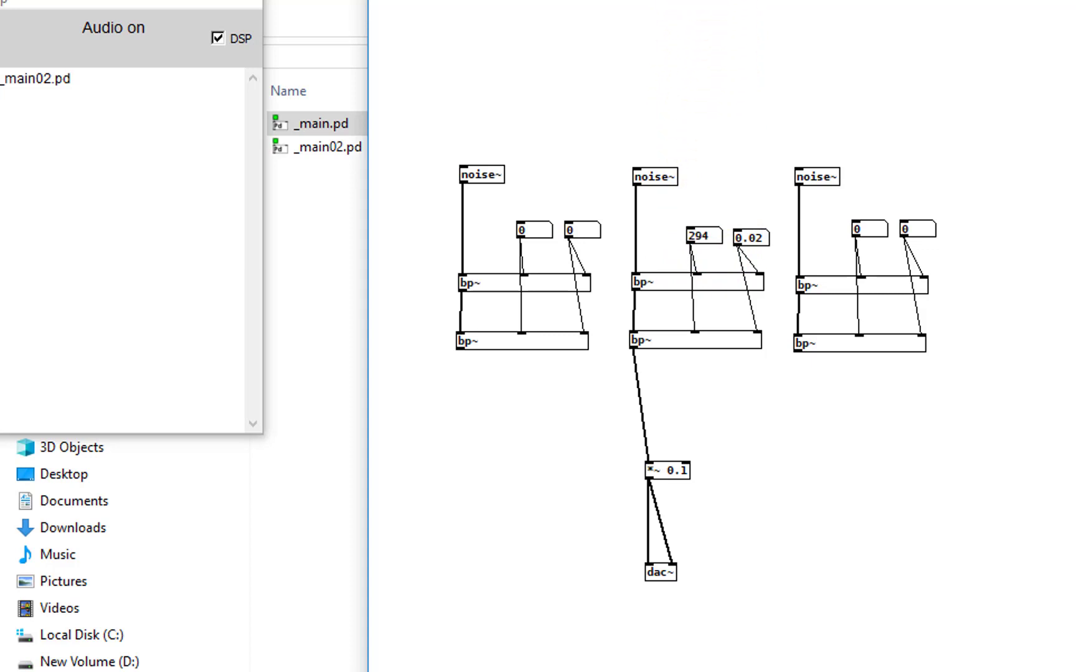
{"action": "left_click_drag", "start_coordinate": [705, 235], "coordinate": [731, 1]}
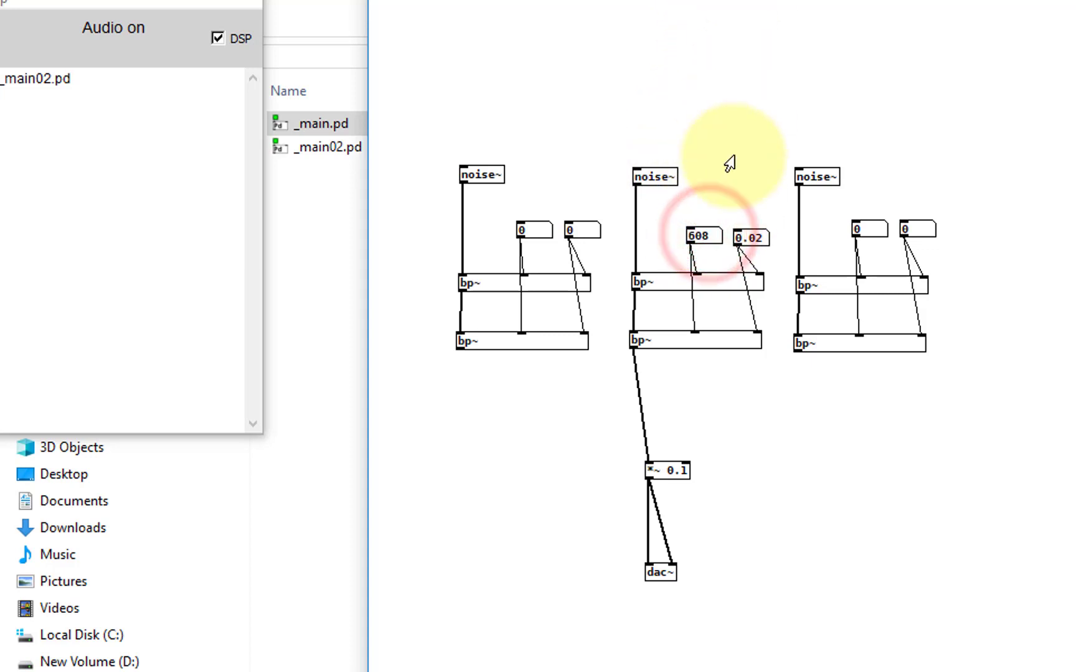
{"action": "left_click_drag", "start_coordinate": [698, 236], "coordinate": [728, 157]}
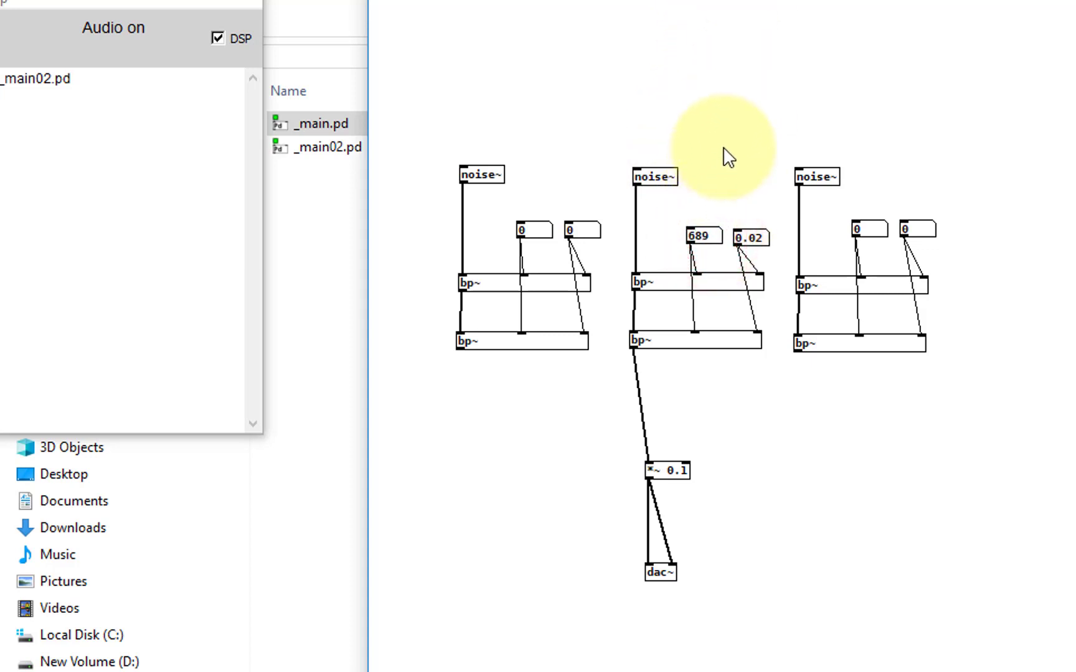
Step: Settle the middle chain at Q 0.42 and frequency 195, then switch audio off
{"action": "left_click_drag", "start_coordinate": [761, 237], "coordinate": [775, 193]}
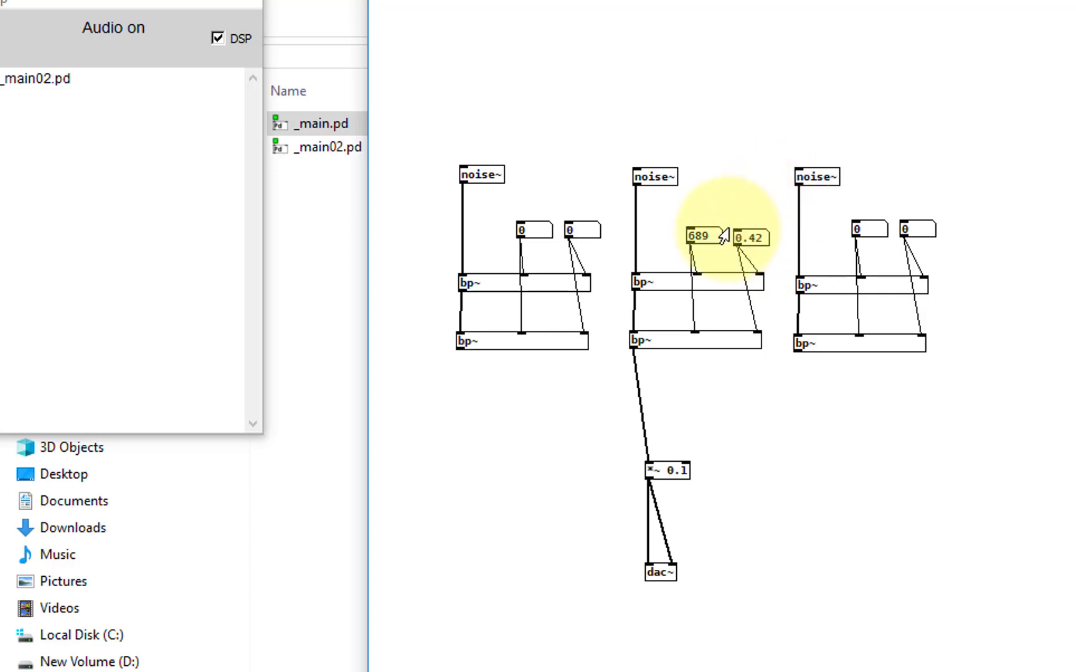
{"action": "left_click_drag", "start_coordinate": [710, 233], "coordinate": [736, 302]}
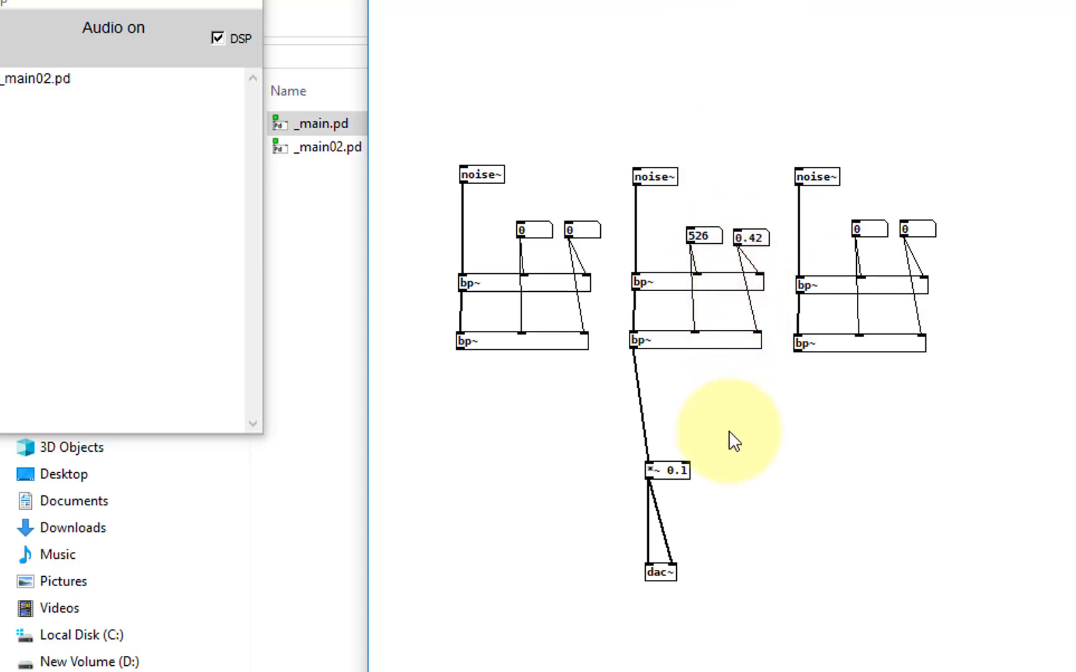
{"action": "left_click_drag", "start_coordinate": [729, 585], "coordinate": [734, 671]}
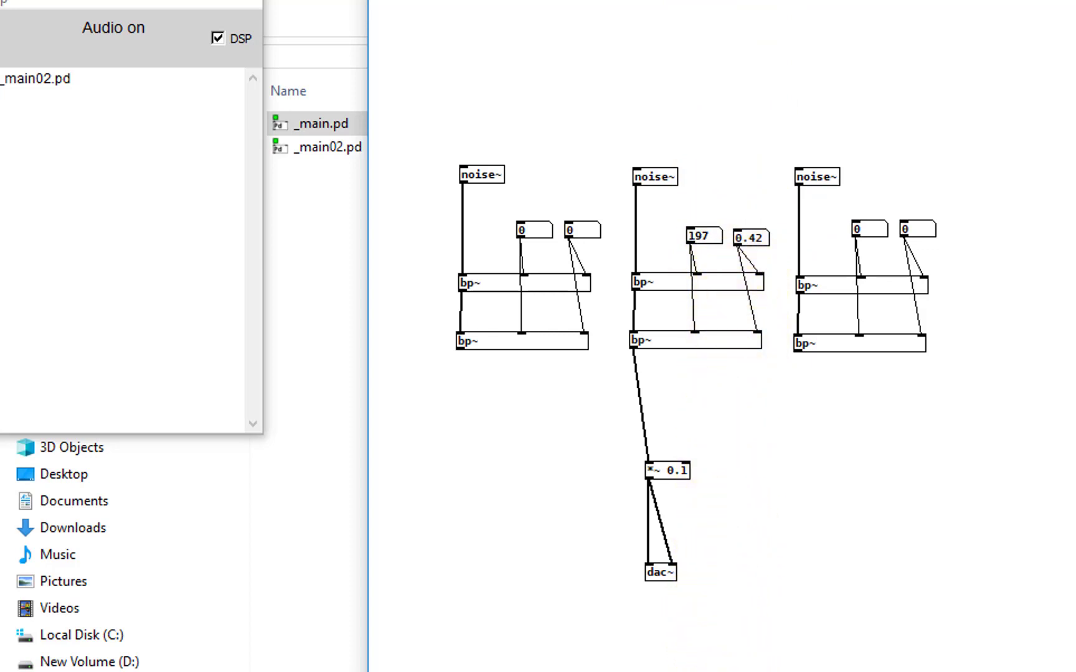
{"action": "left_click", "coordinate": [217, 37]}
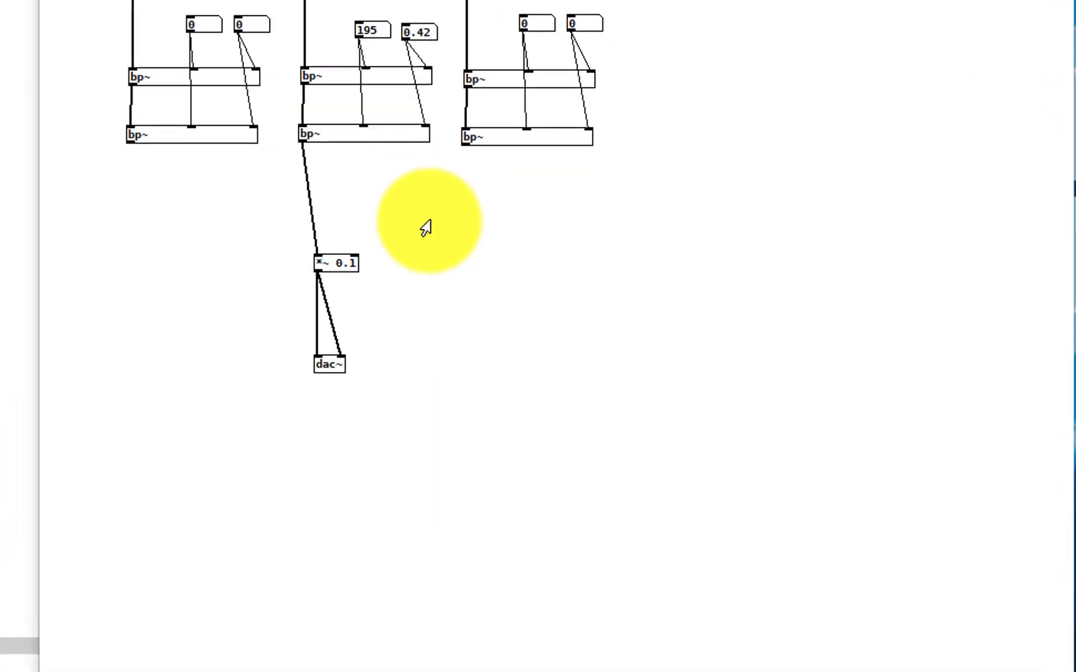
{"action": "left_click", "coordinate": [360, 223]}
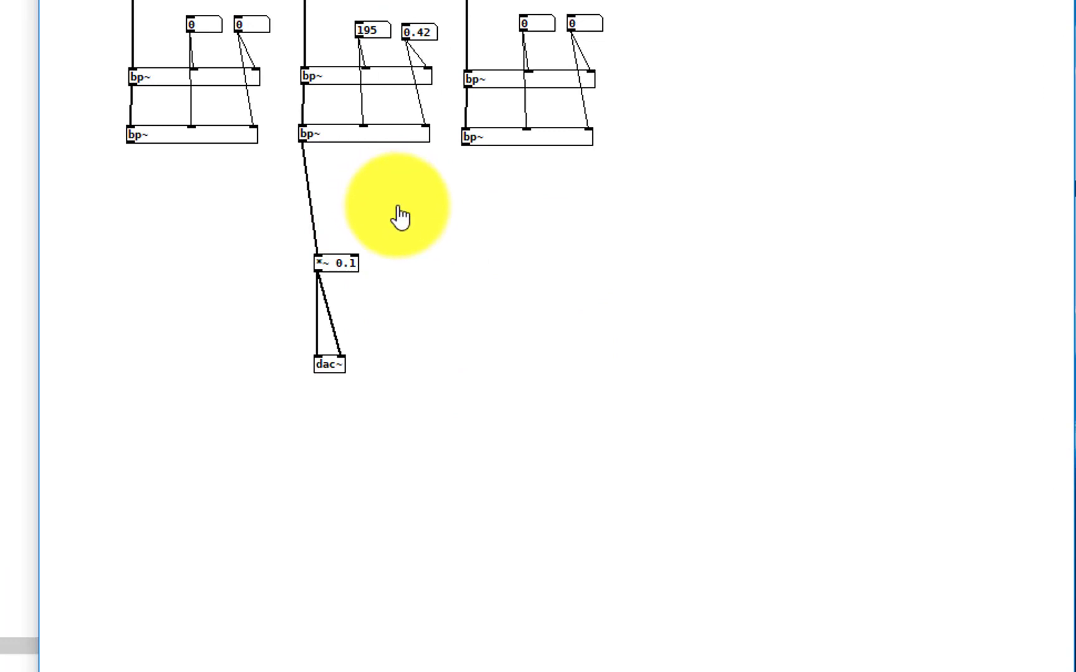
Step: Place a number box above *~ 0.1 and connect it to the gain inlet
{"action": "key", "text": "ctrl+3"}
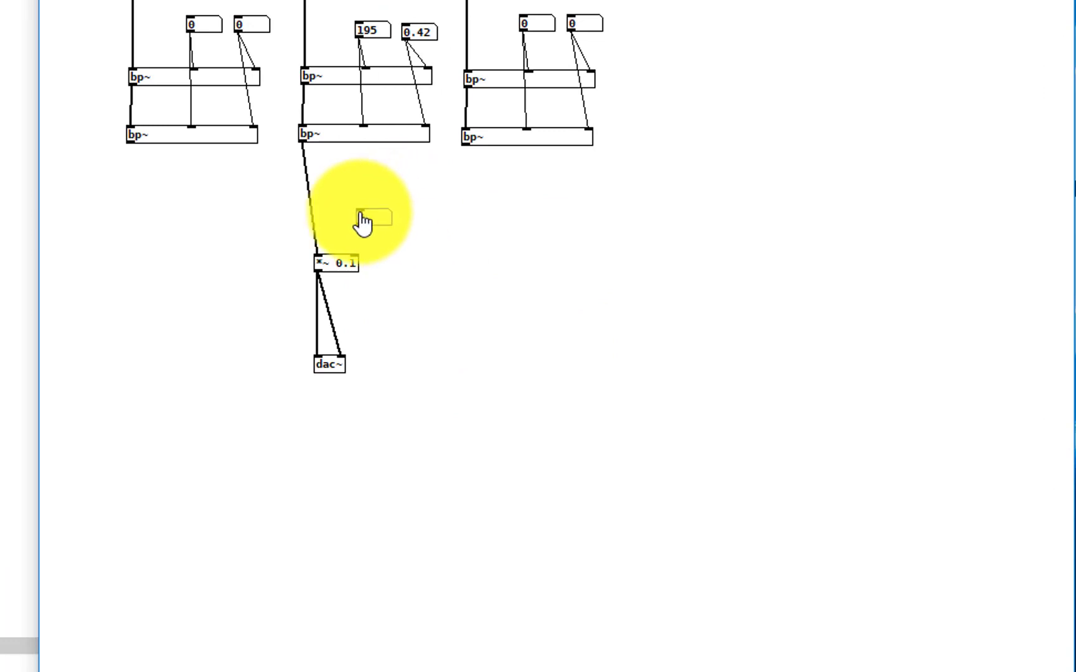
{"action": "left_click", "coordinate": [353, 202]}
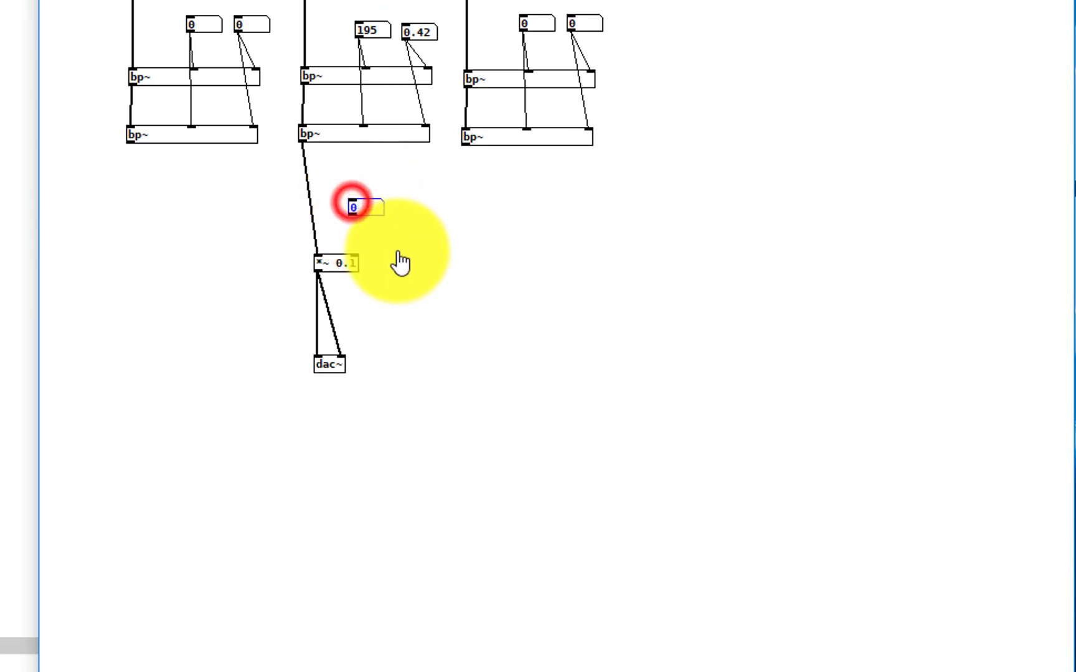
{"action": "left_click_drag", "start_coordinate": [351, 214], "coordinate": [354, 255]}
Step: Leave edit mode, switch audio on and drag the gain number box up from 0
{"action": "key", "text": "ctrl+e"}
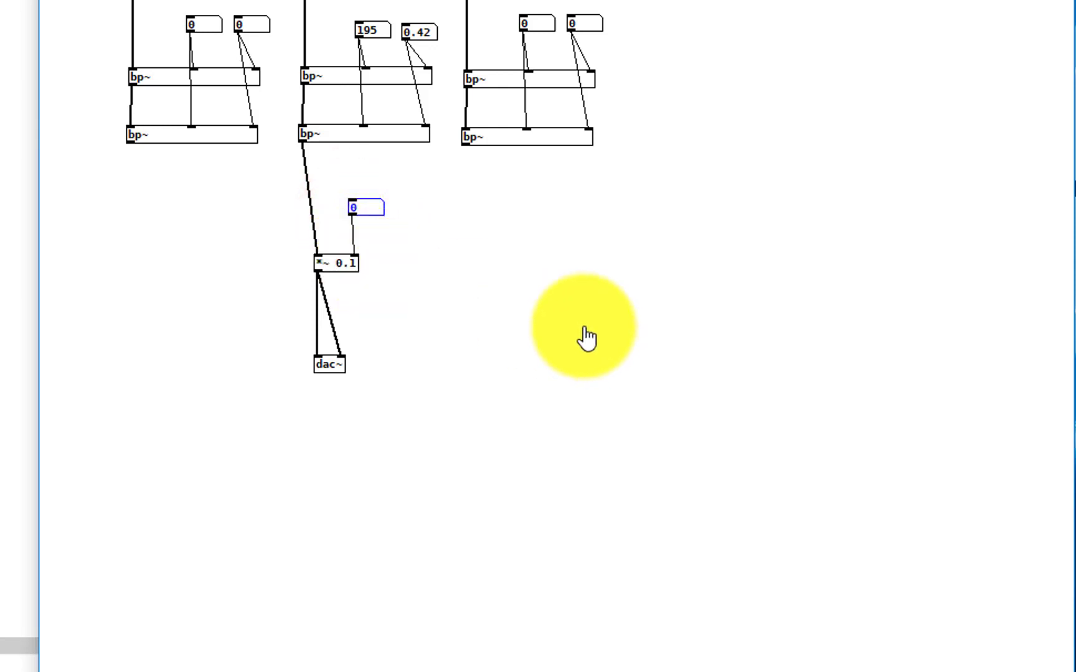
{"action": "left_click", "coordinate": [374, 213]}
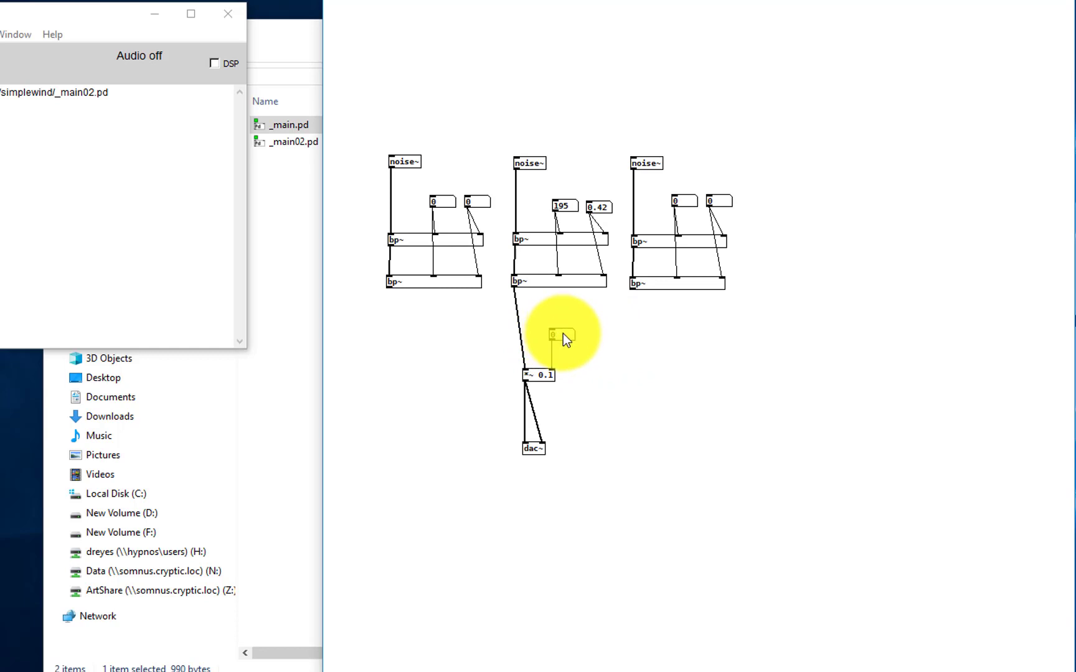
{"action": "left_click", "coordinate": [214, 63]}
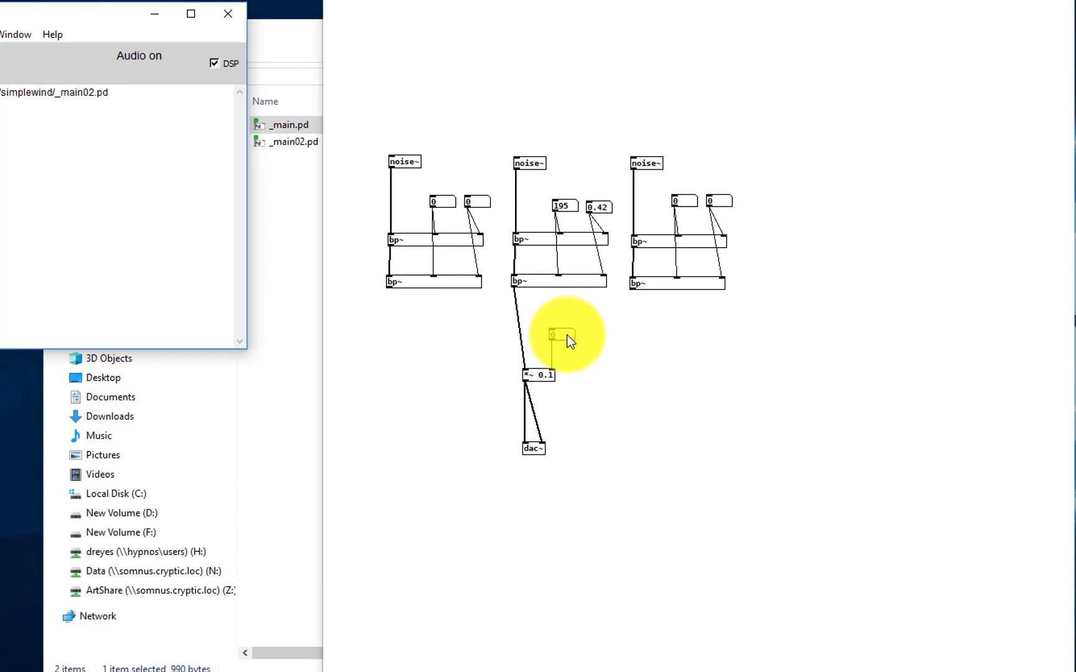
{"action": "left_click_drag", "start_coordinate": [567, 335], "coordinate": [600, 360]}
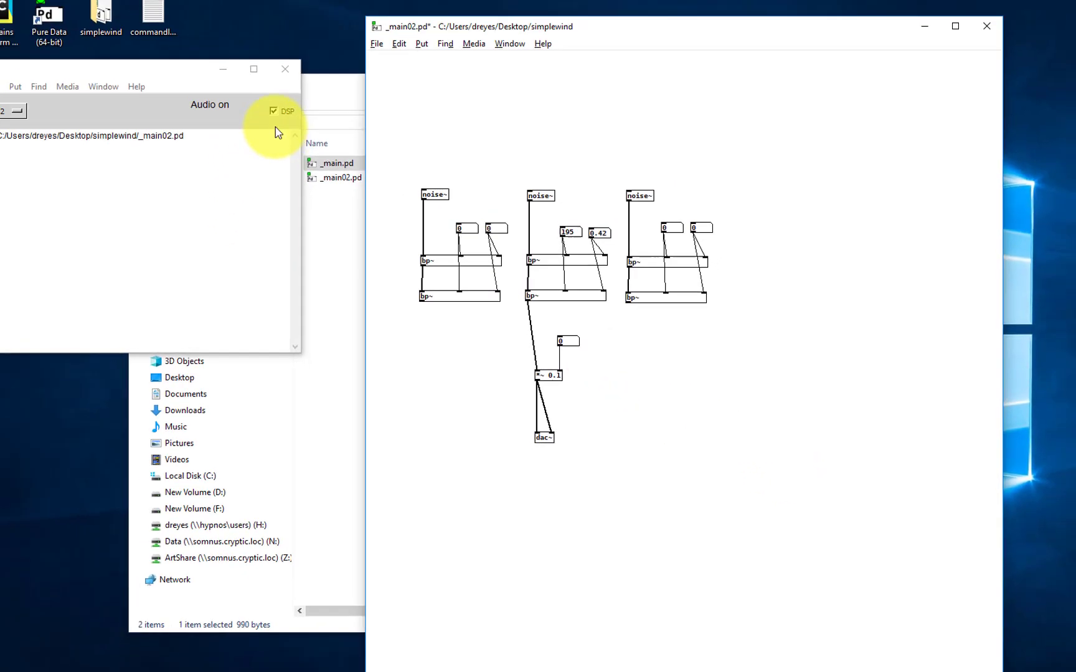
Step: Switch audio off and close the Put menu without adding anything
{"action": "left_click", "coordinate": [214, 63]}
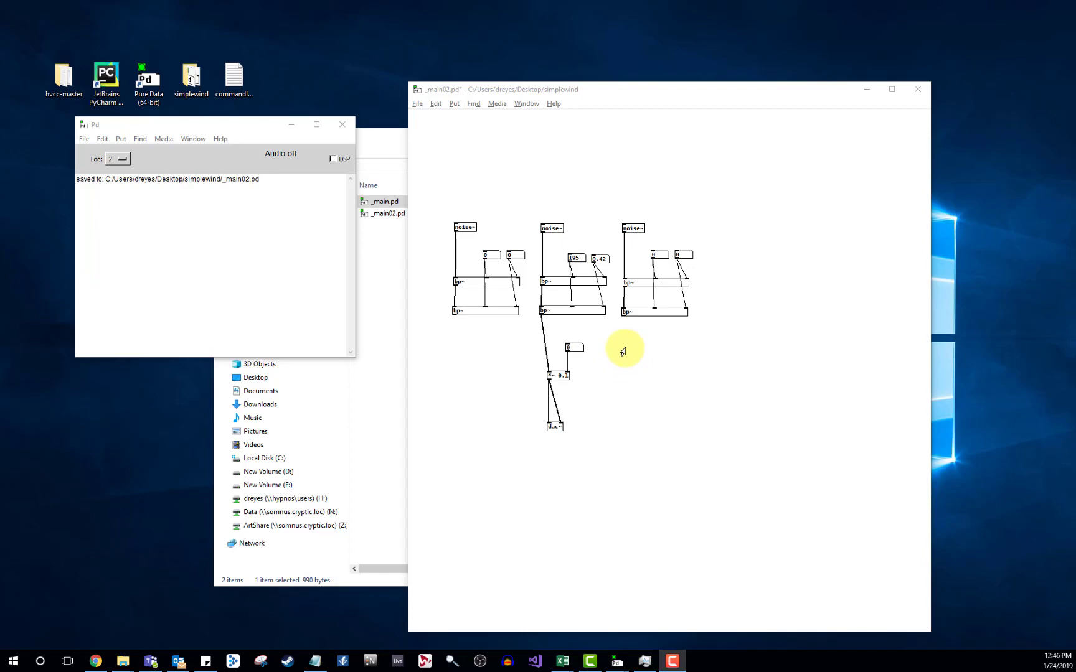
{"action": "left_click", "coordinate": [454, 105]}
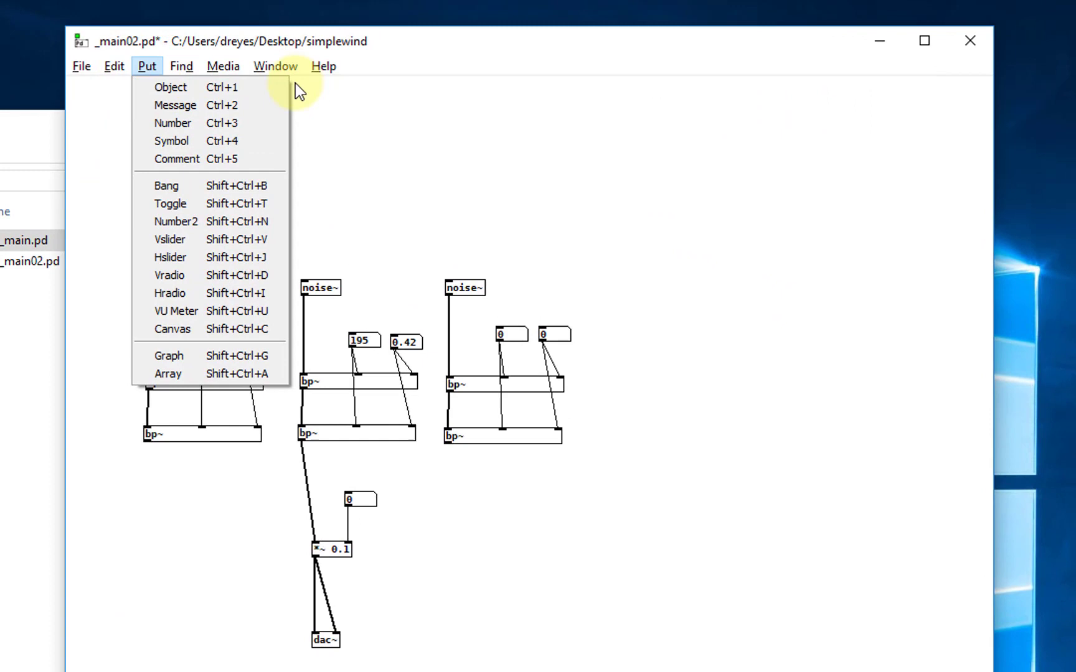
{"action": "left_click", "coordinate": [457, 563]}
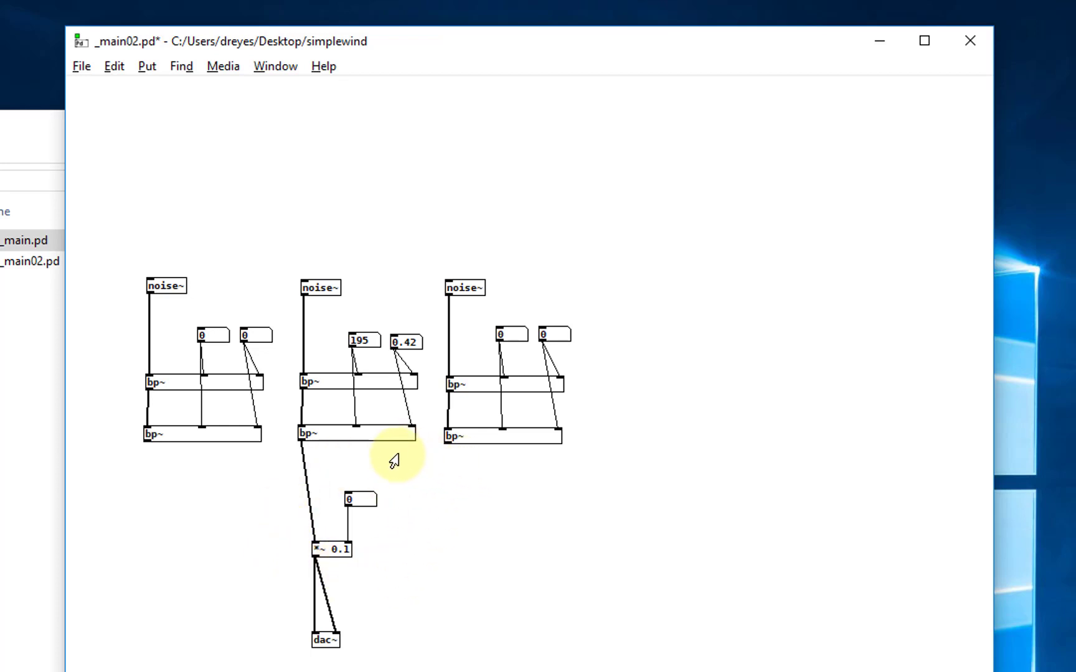
{"action": "key", "text": "ctrl+e"}
{"action": "left_click_drag", "start_coordinate": [403, 488], "coordinate": [389, 464]}
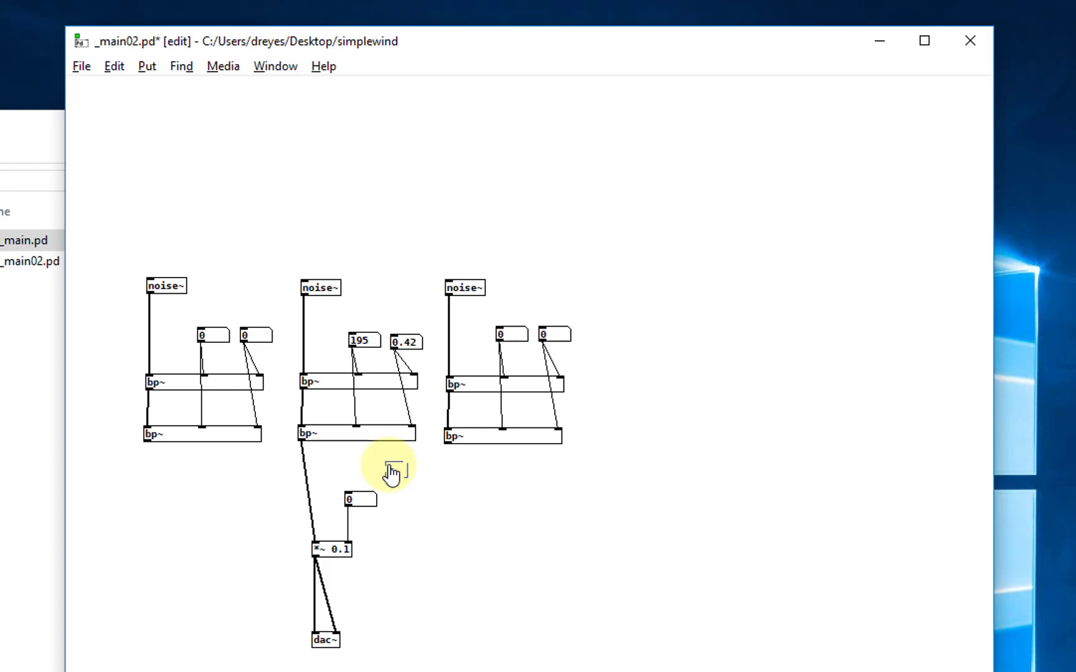
{"action": "type", "text": "r"}
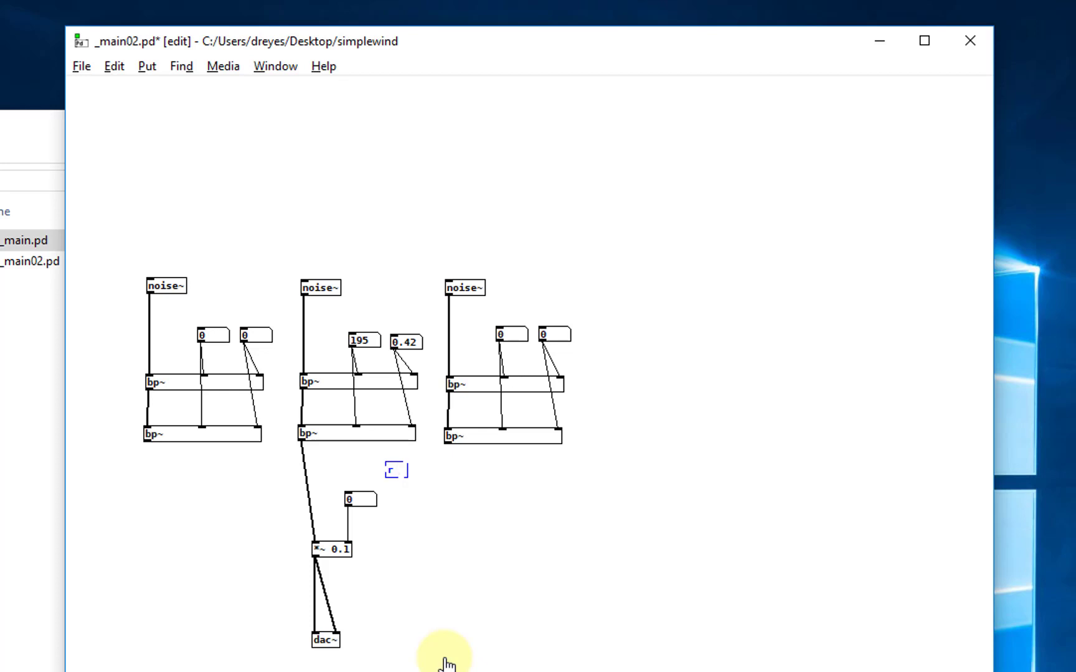
{"action": "type", "text": "gain @Hv_param"}
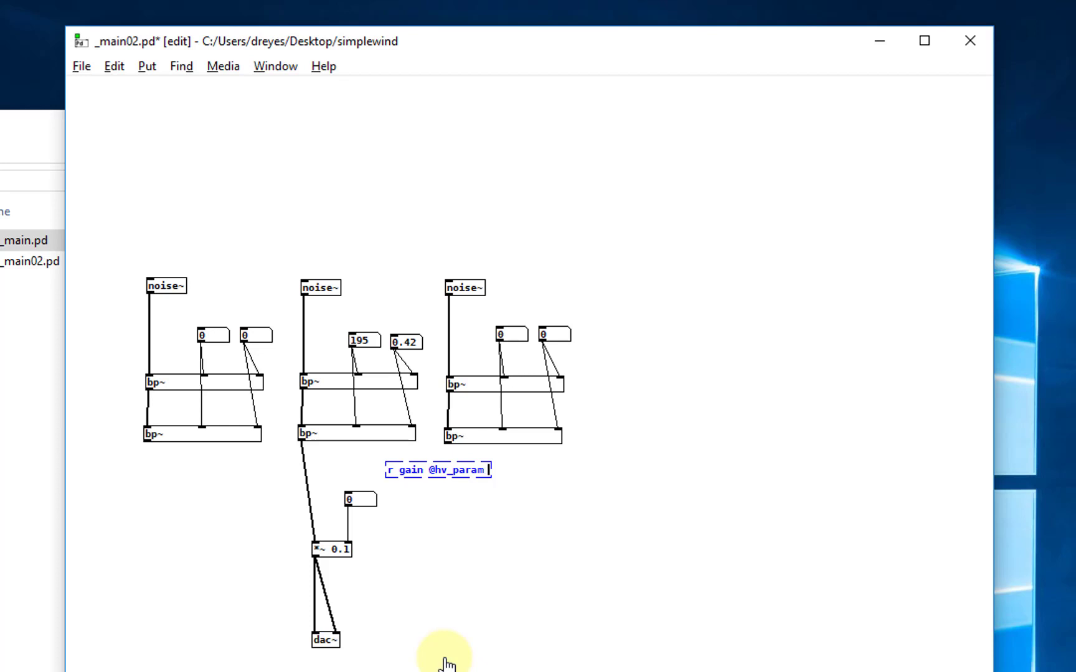
{"action": "type", "text": "0 1 0.5"}
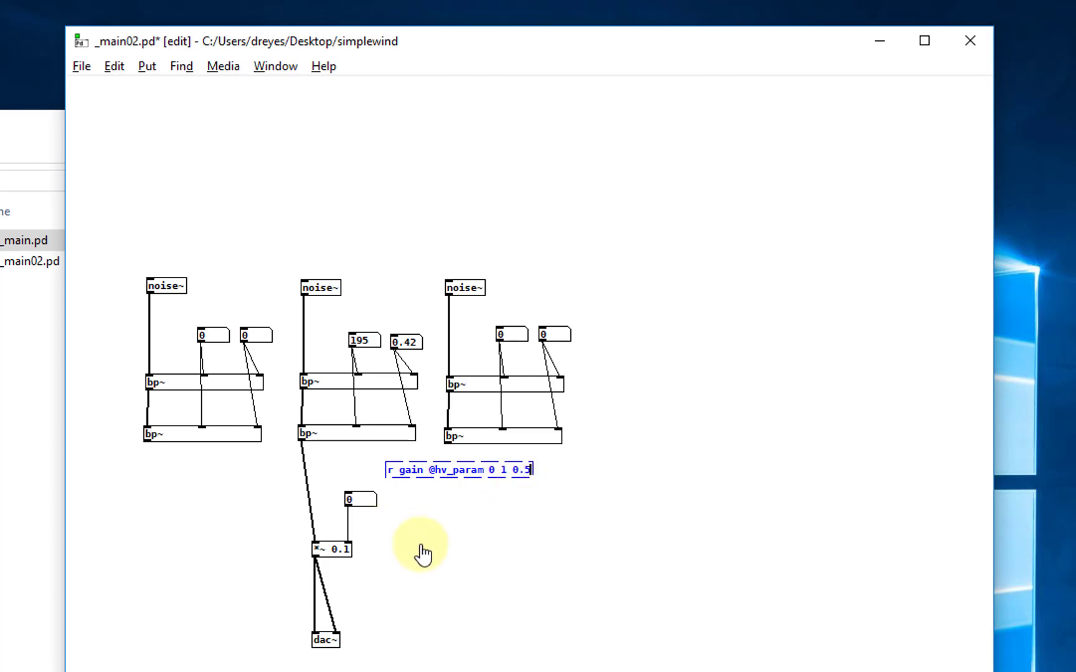
{"action": "left_click", "coordinate": [452, 563]}
Step: Move the gain receiver above the gain number box and connect its outlet to it
{"action": "left_click_drag", "start_coordinate": [468, 471], "coordinate": [429, 465]}
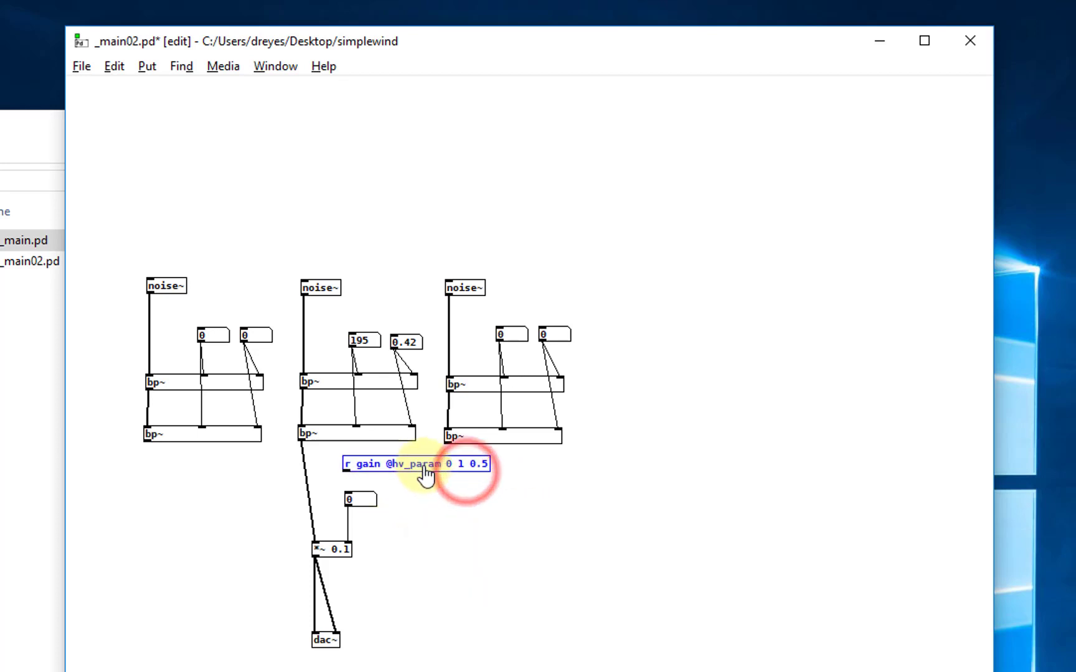
{"action": "double_click", "coordinate": [429, 473]}
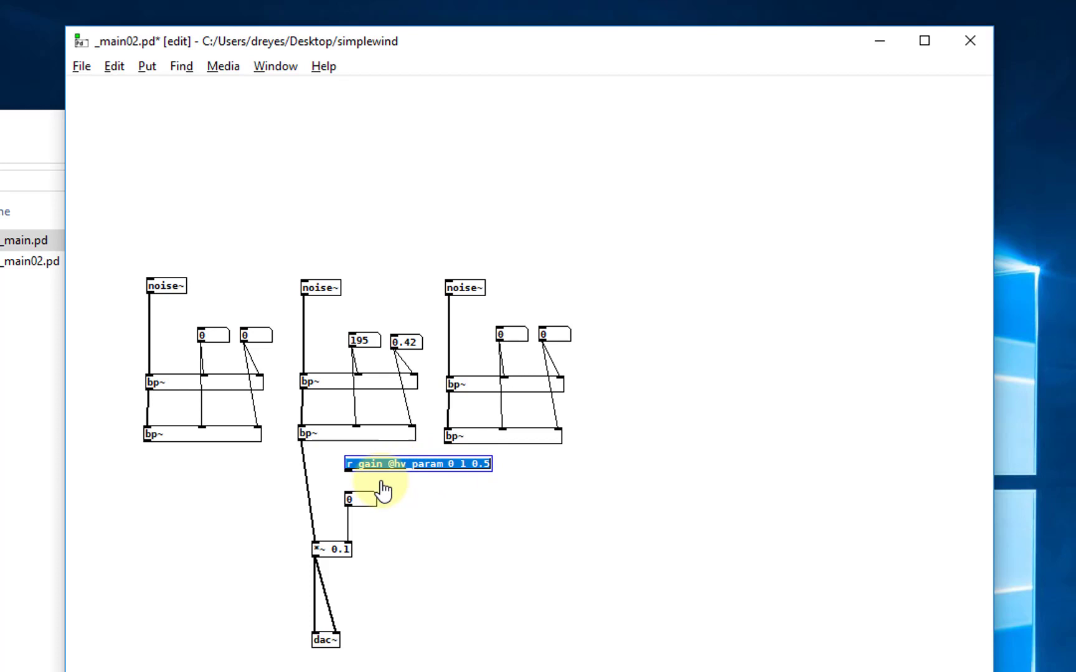
{"action": "left_click_drag", "start_coordinate": [348, 471], "coordinate": [346, 496]}
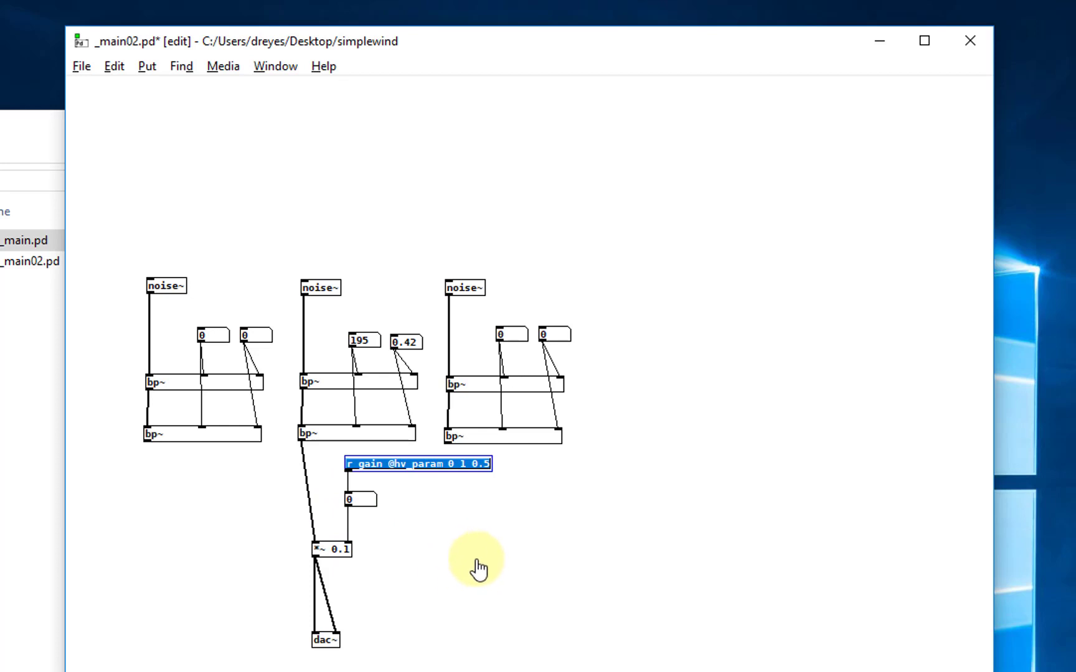
{"action": "left_click", "coordinate": [409, 214]}
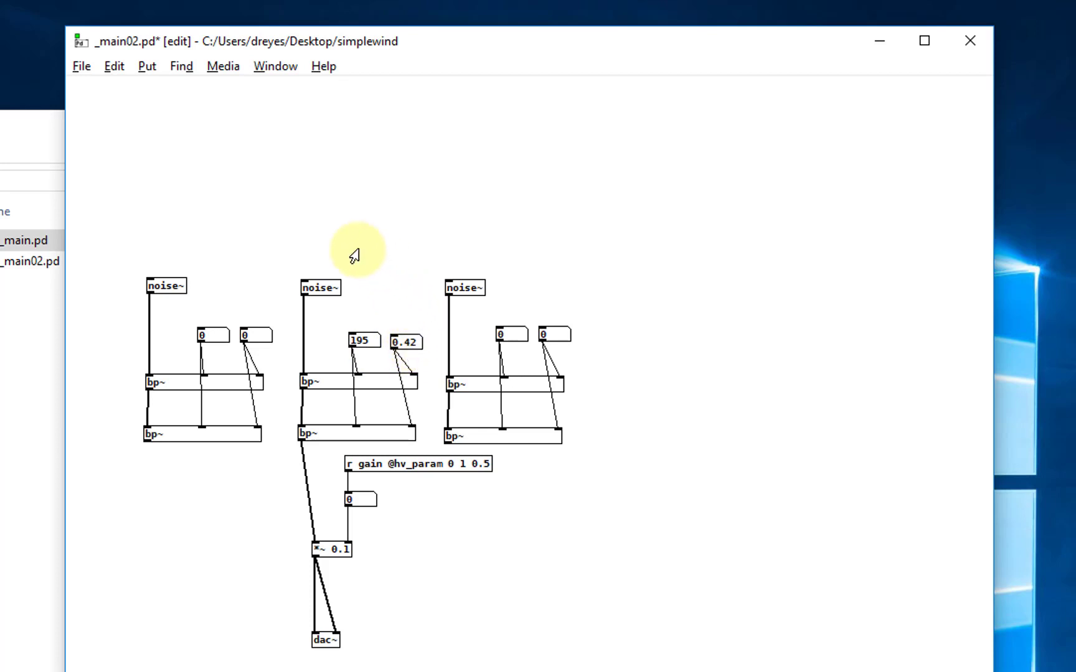
{"action": "key", "text": "ctrl+1"}
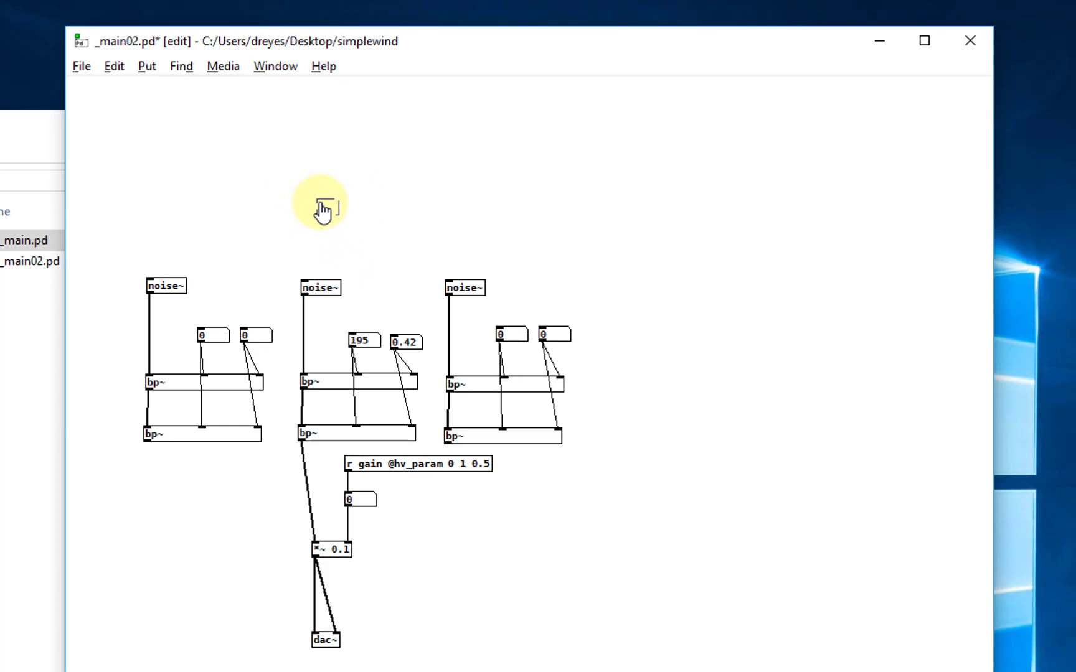
{"action": "type", "text": "r"}
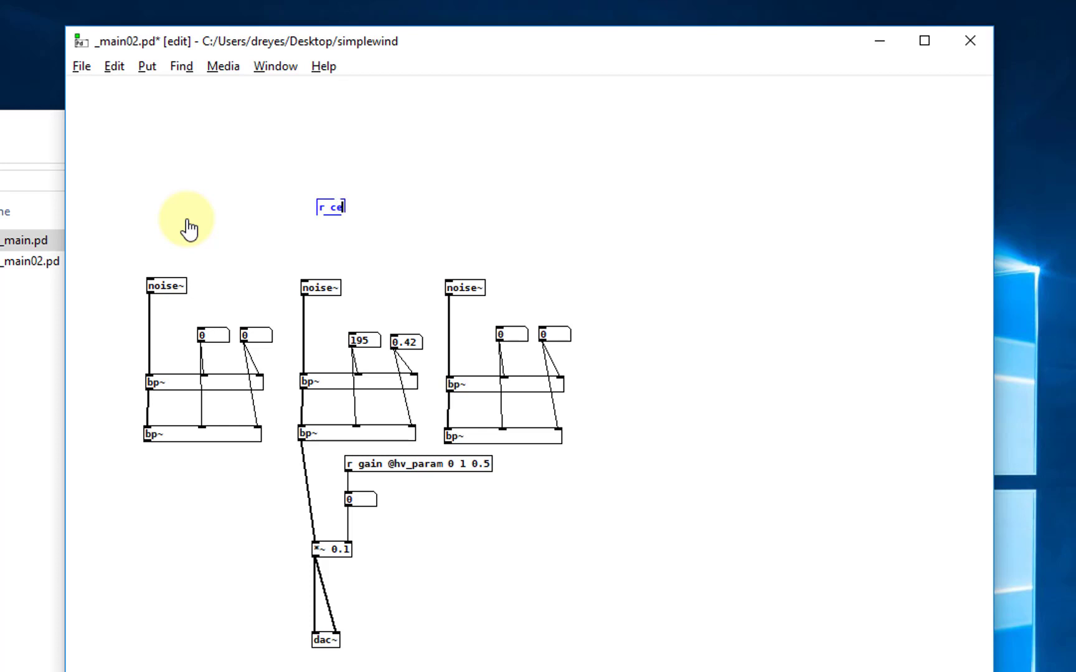
{"action": "type", "text": " ce"}
{"action": "key", "text": "BackSpace"}
{"action": "key", "text": "BackSpace"}
{"action": "type", "text": "centerFrequency"}
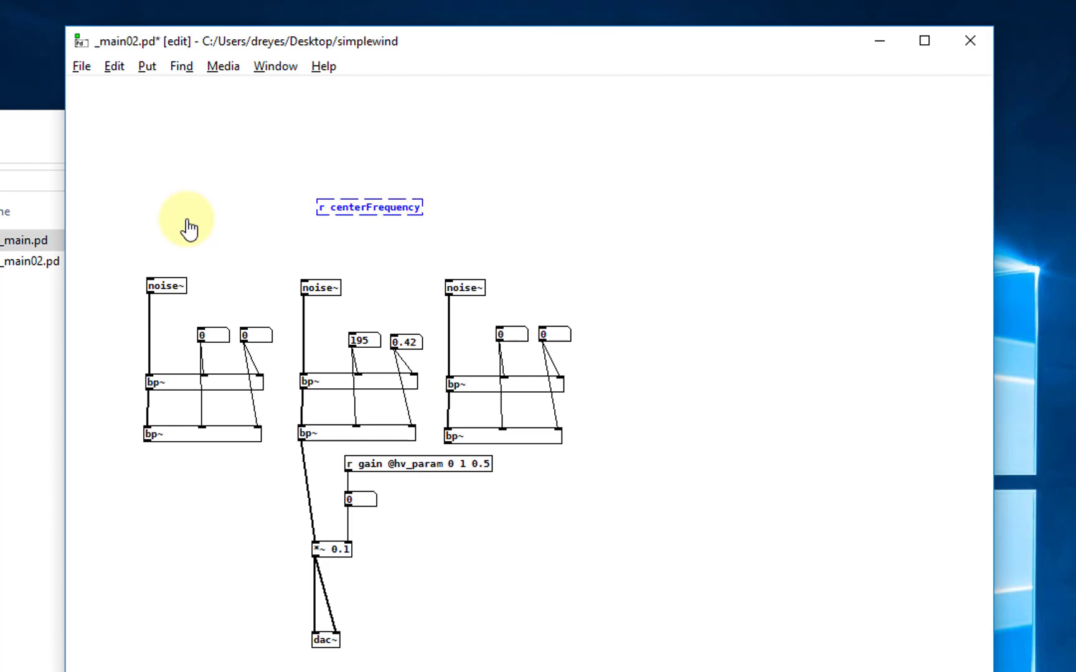
{"action": "type", "text": " @hv_param"}
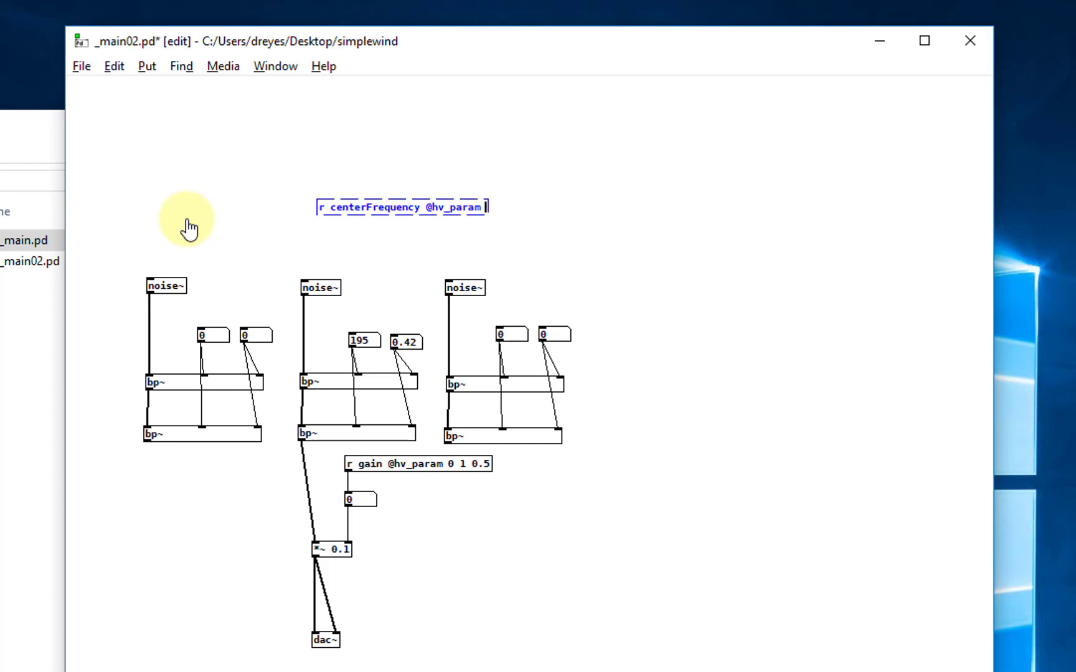
{"action": "type", "text": " 60"}
{"action": "type", "text": "hz"}
{"action": "key", "text": "BackSpace"}
{"action": "key", "text": "BackSpace"}
{"action": "type", "text": "15000"}
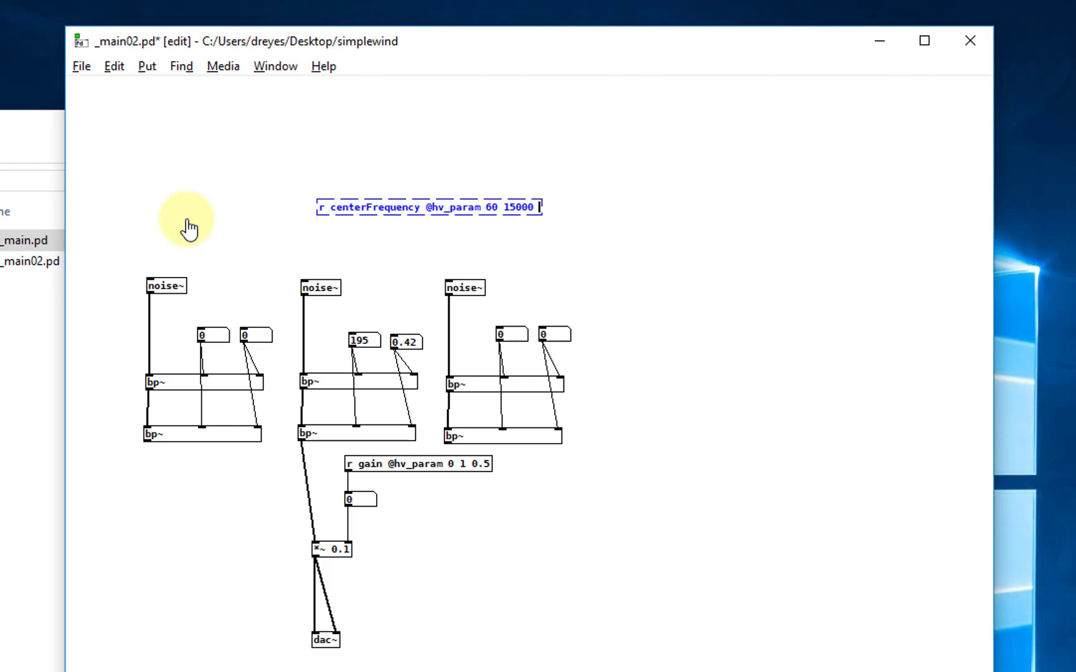
{"action": "type", "text": "300"}
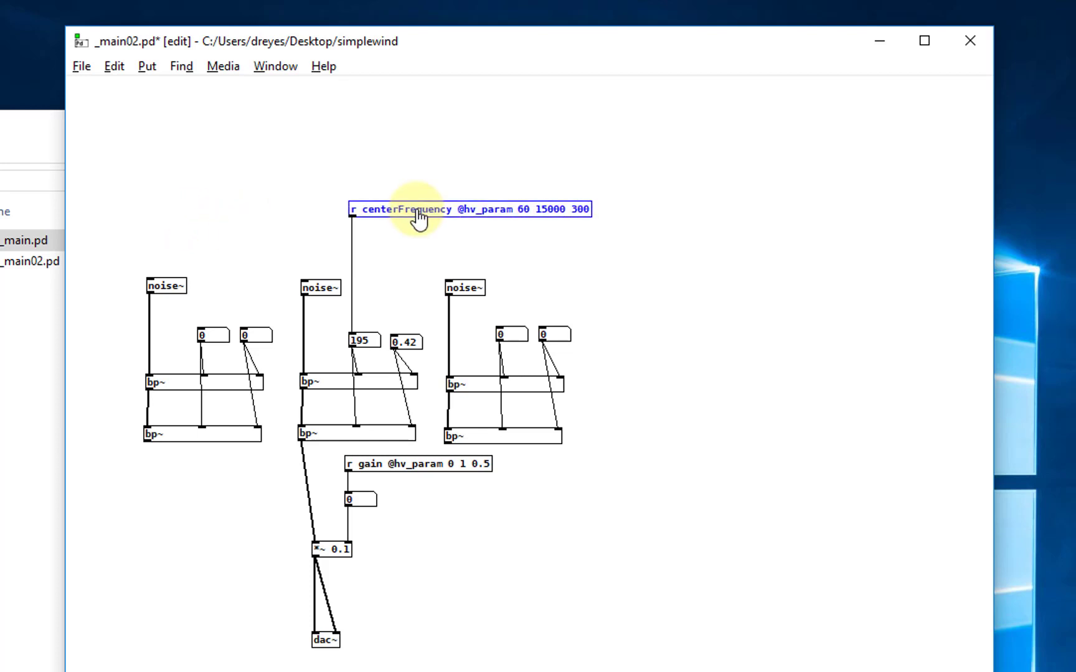
{"action": "double_click", "coordinate": [416, 212]}
{"action": "left_click", "coordinate": [439, 252]}
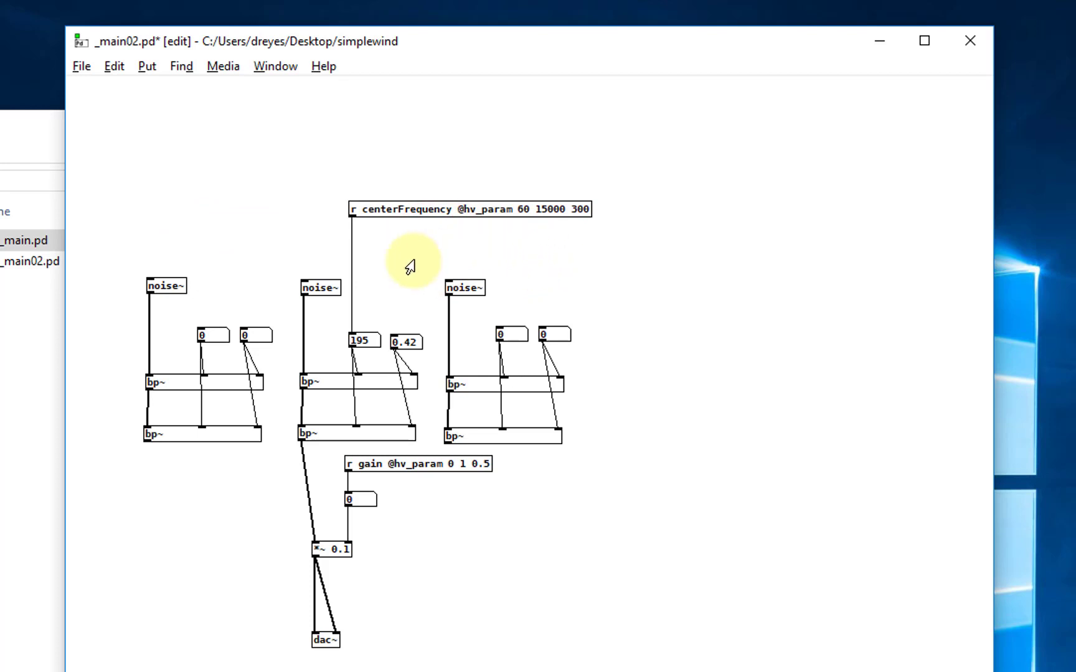
{"action": "key", "text": "ctrl+1"}
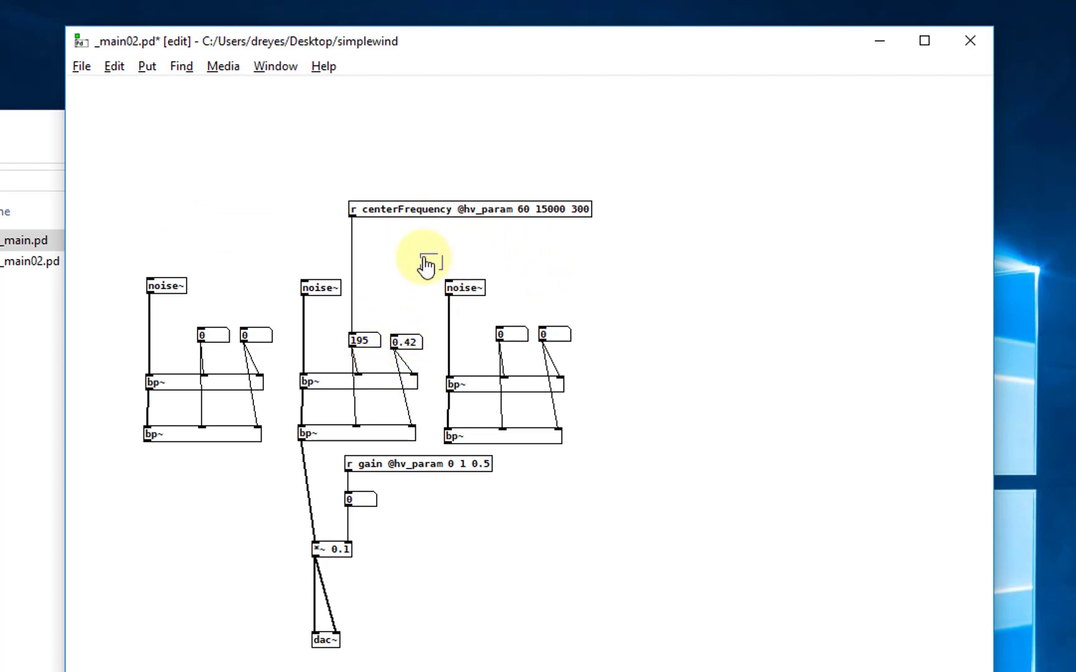
{"action": "type", "text": "r"}
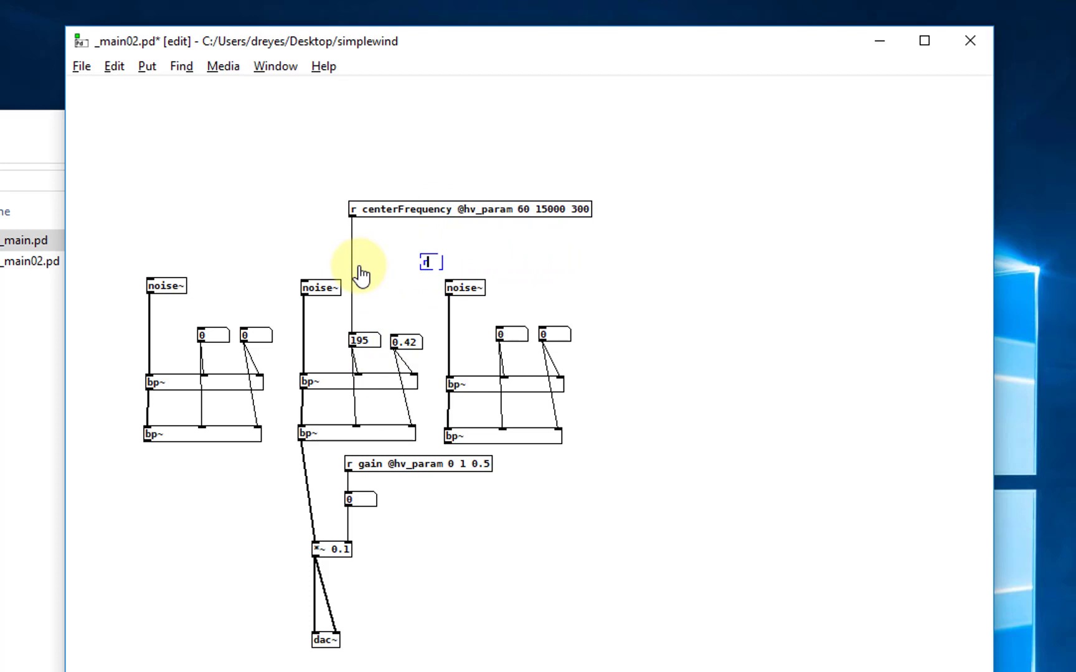
{"action": "type", "text": " Q @hv_param "}
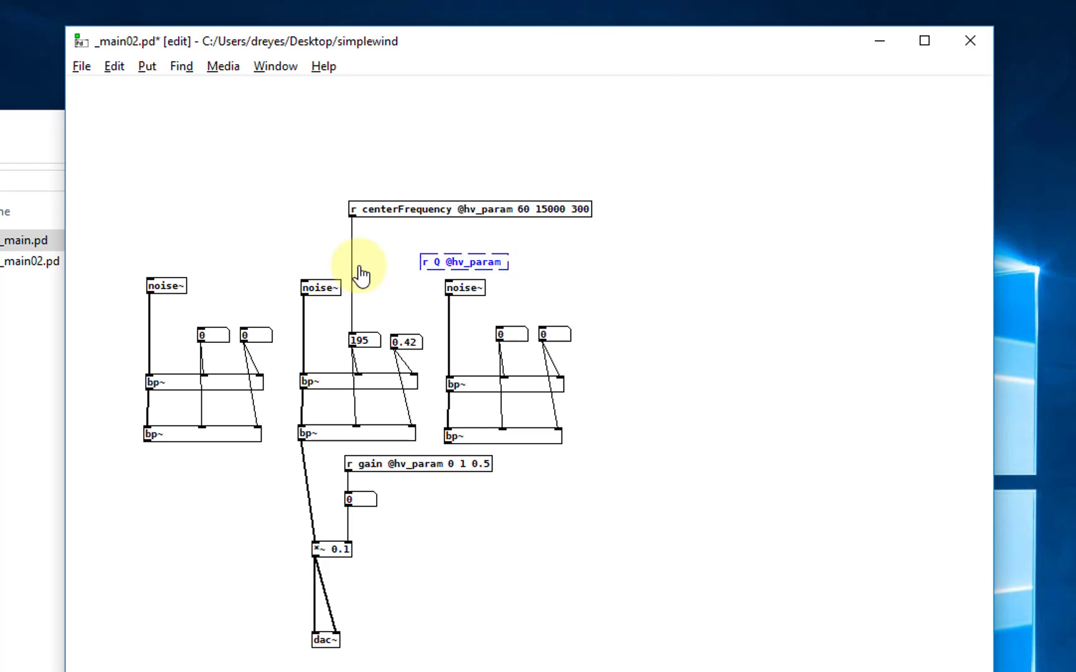
{"action": "type", "text": "0 1 0.5"}
{"action": "left_click", "coordinate": [638, 274]}
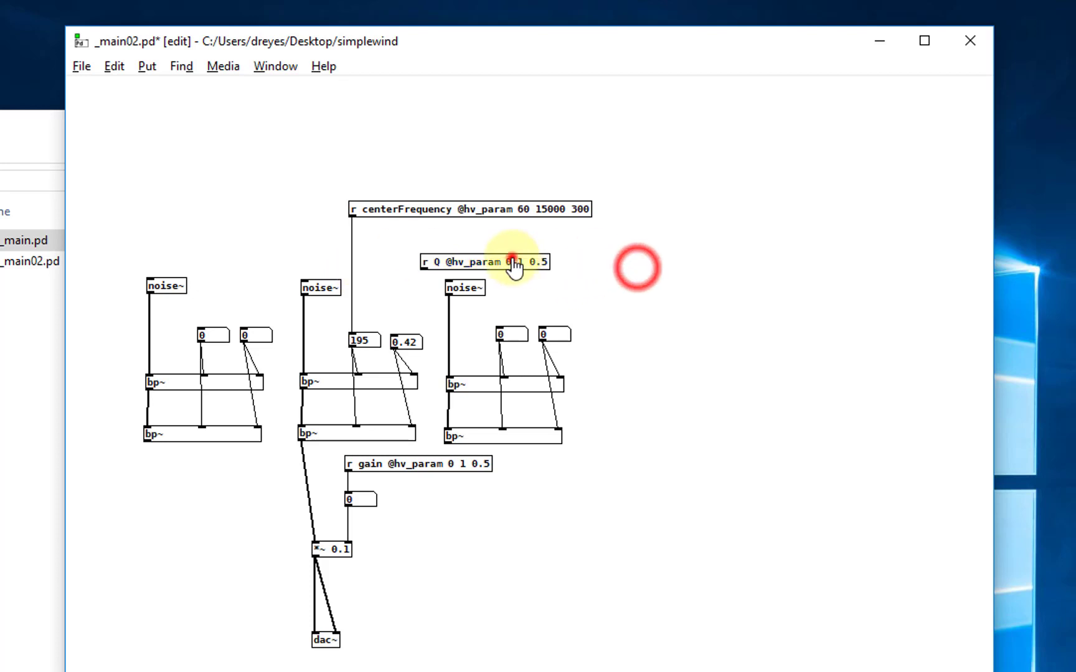
Step: Position the r Q receiver, connect it to the 0.42 number box, and save _main02.pd
{"action": "left_click_drag", "start_coordinate": [499, 257], "coordinate": [480, 257]}
{"action": "left_click_drag", "start_coordinate": [397, 250], "coordinate": [395, 337]}
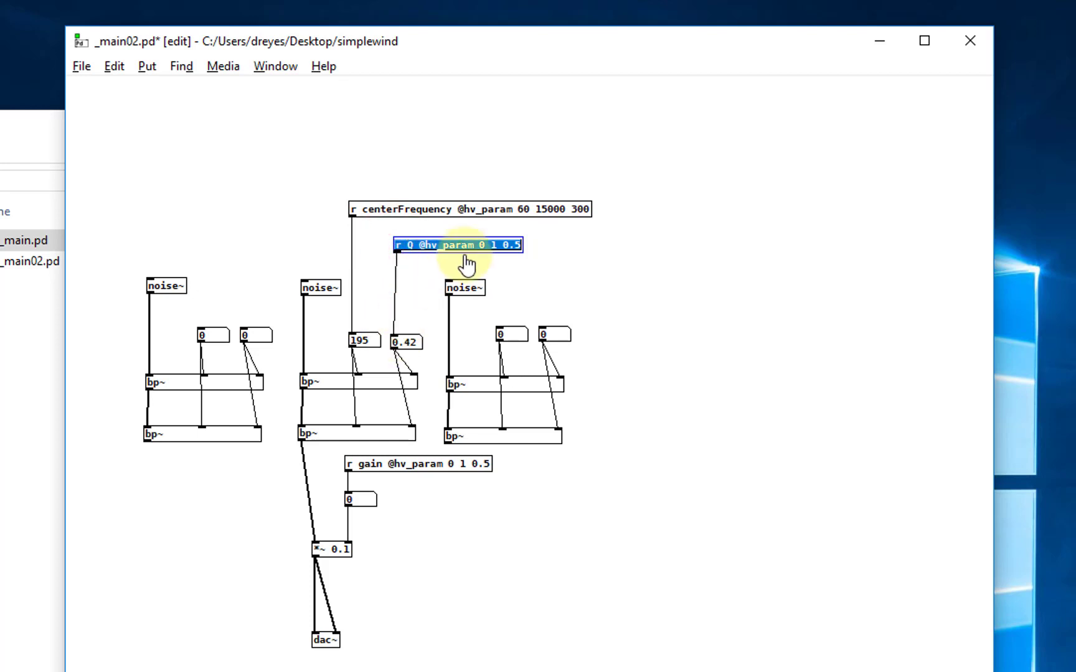
{"action": "left_click_drag", "start_coordinate": [478, 246], "coordinate": [474, 247]}
{"action": "key", "text": "ctrl+s"}
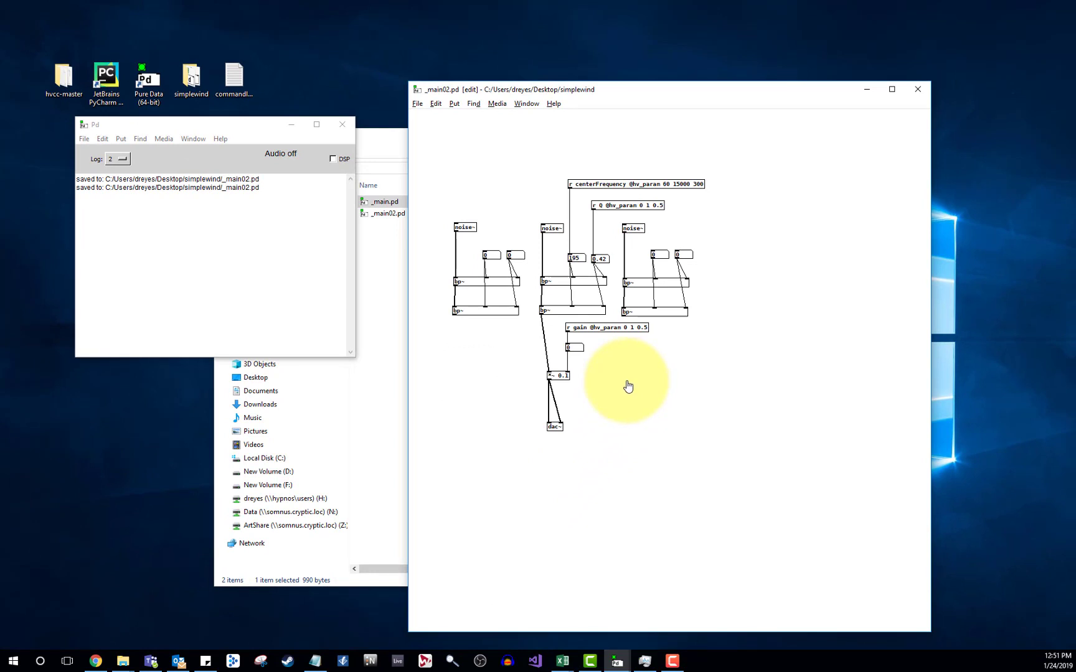
Step: Save the _main02.pd patch again and close it and the Pure Data main window
{"action": "key", "text": "F10"}
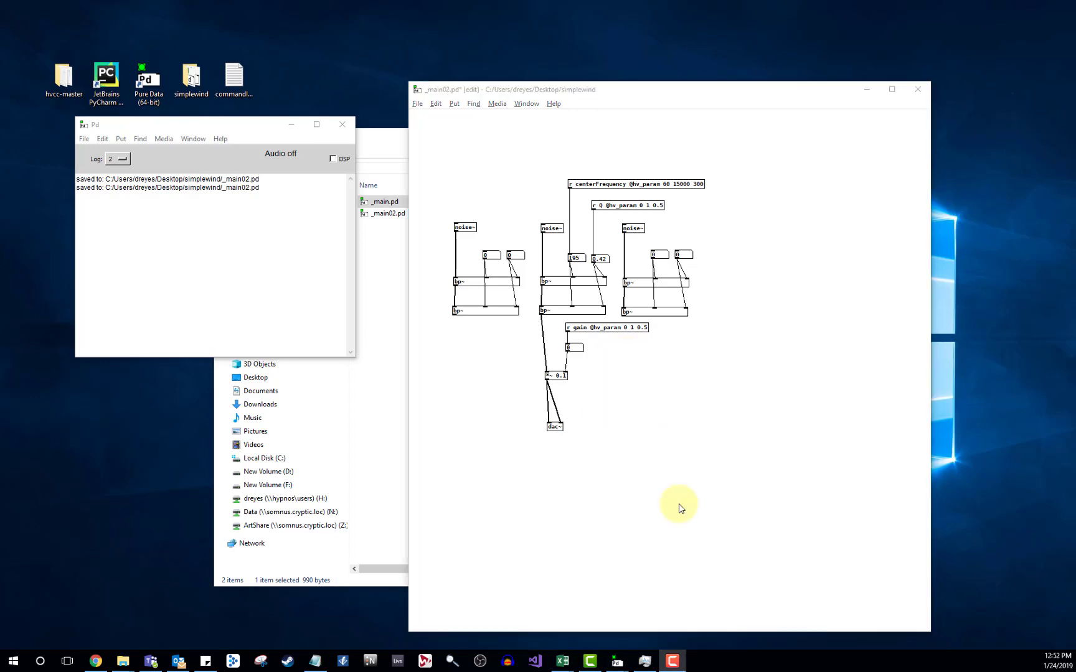
{"action": "left_click", "coordinate": [526, 123]}
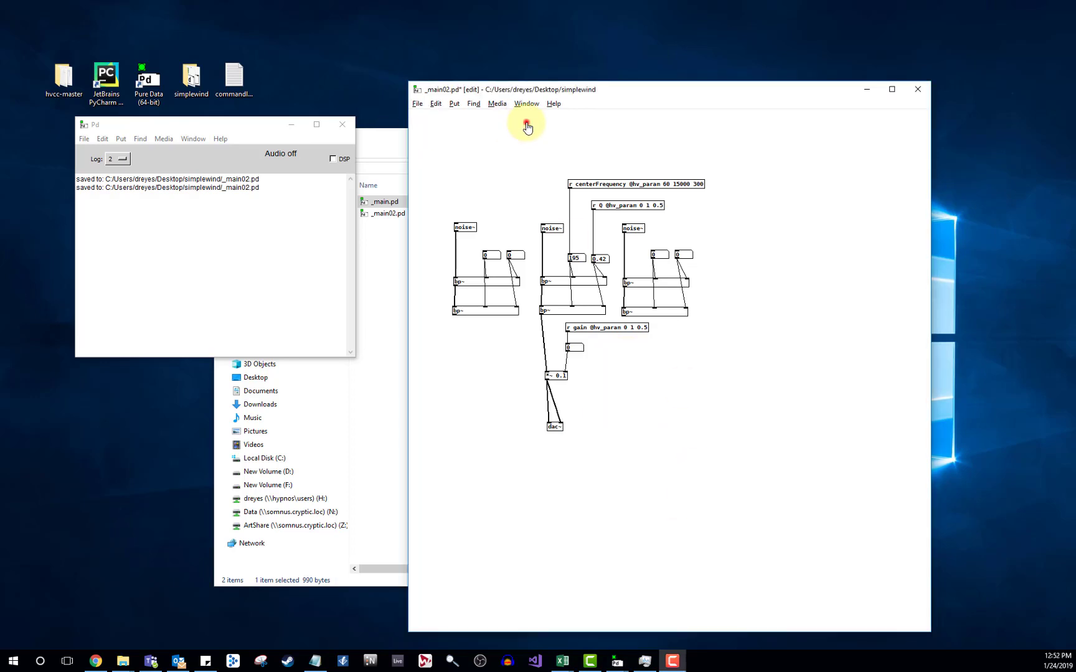
{"action": "key", "text": "ctrl+s"}
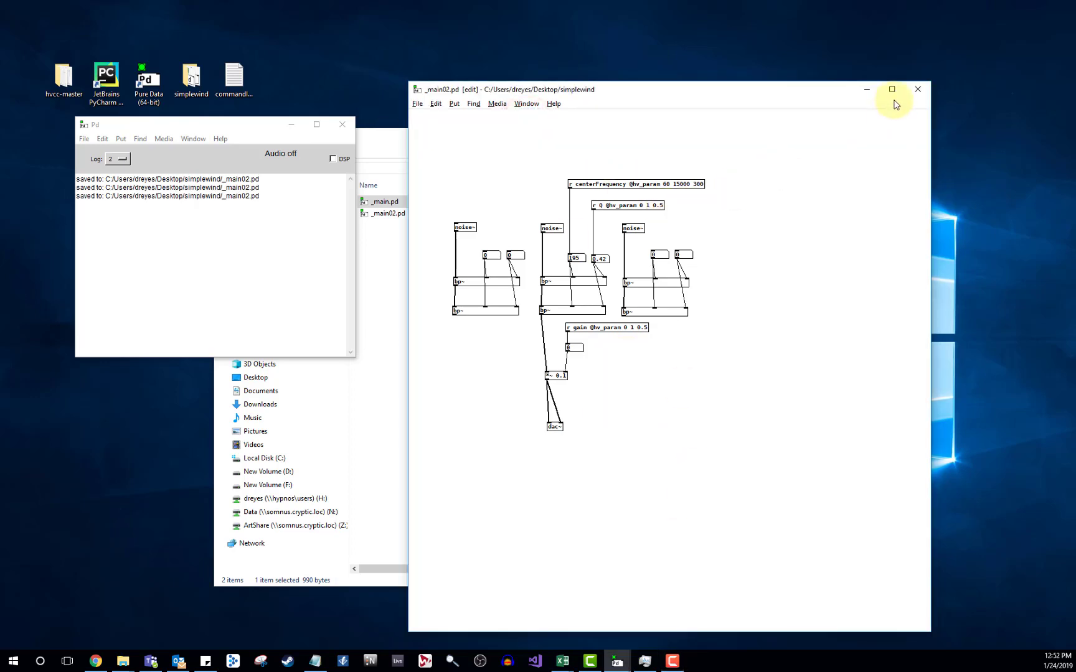
{"action": "left_click", "coordinate": [917, 90]}
{"action": "left_click", "coordinate": [342, 125]}
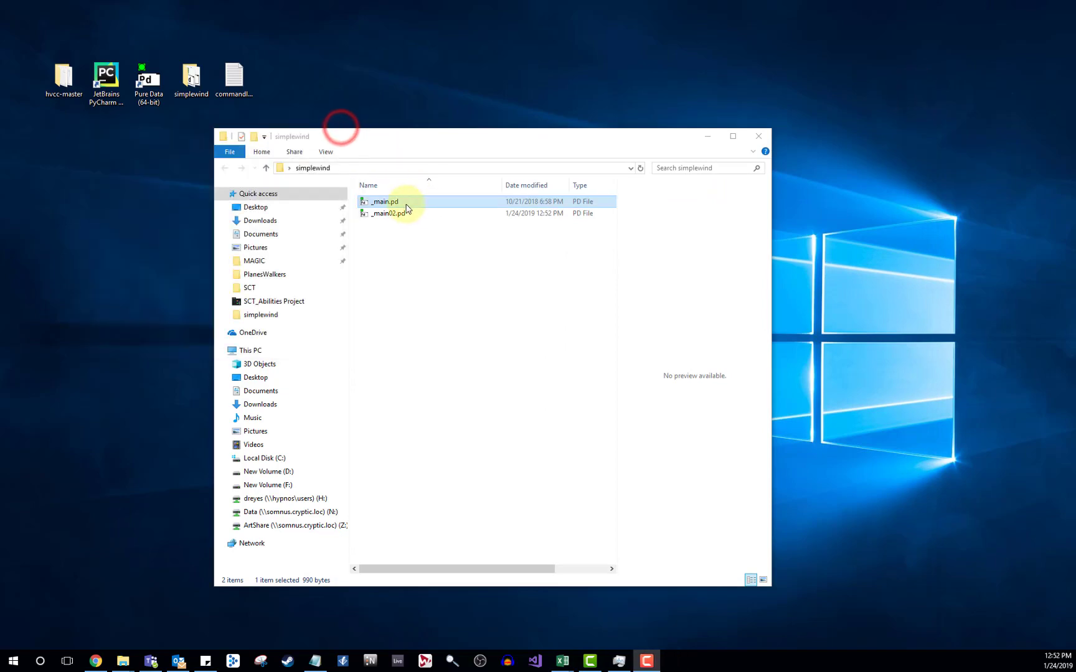
Step: Drag the old _main.pd out of the simplewind folder
{"action": "left_click", "coordinate": [394, 213]}
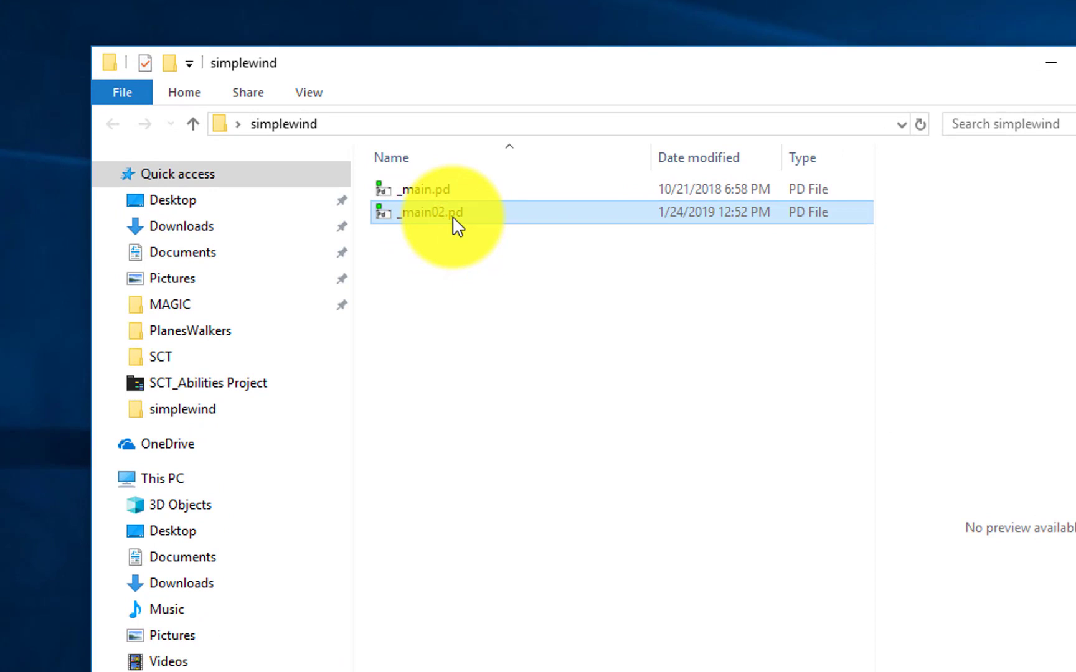
{"action": "left_click", "coordinate": [434, 189]}
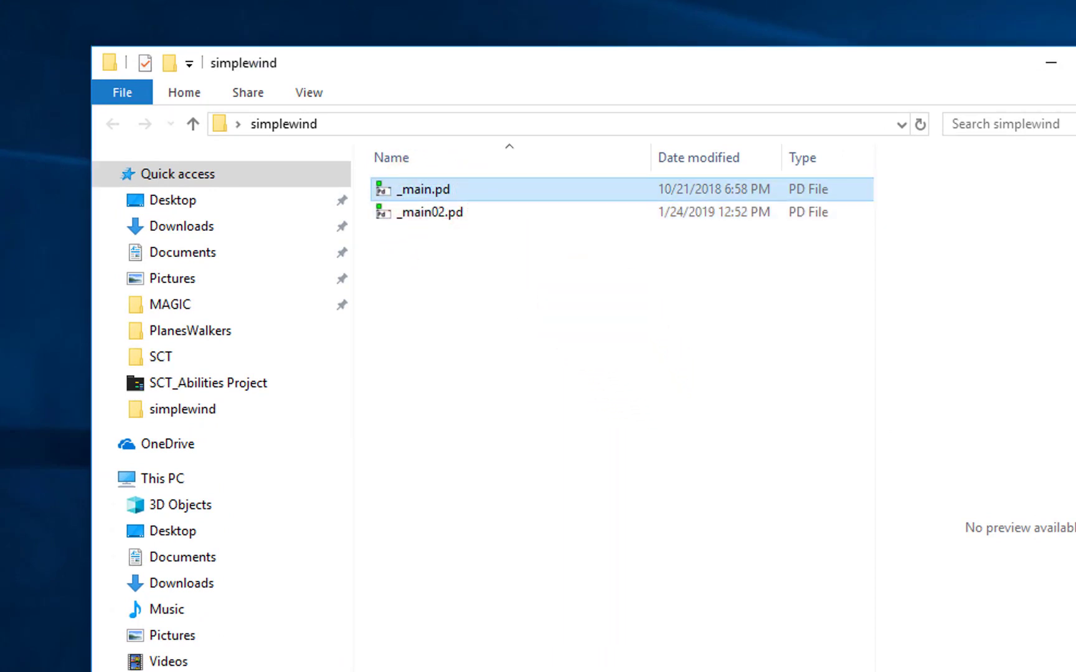
{"action": "left_click", "coordinate": [430, 188]}
{"action": "left_click_drag", "start_coordinate": [430, 188], "coordinate": [1, 87]}
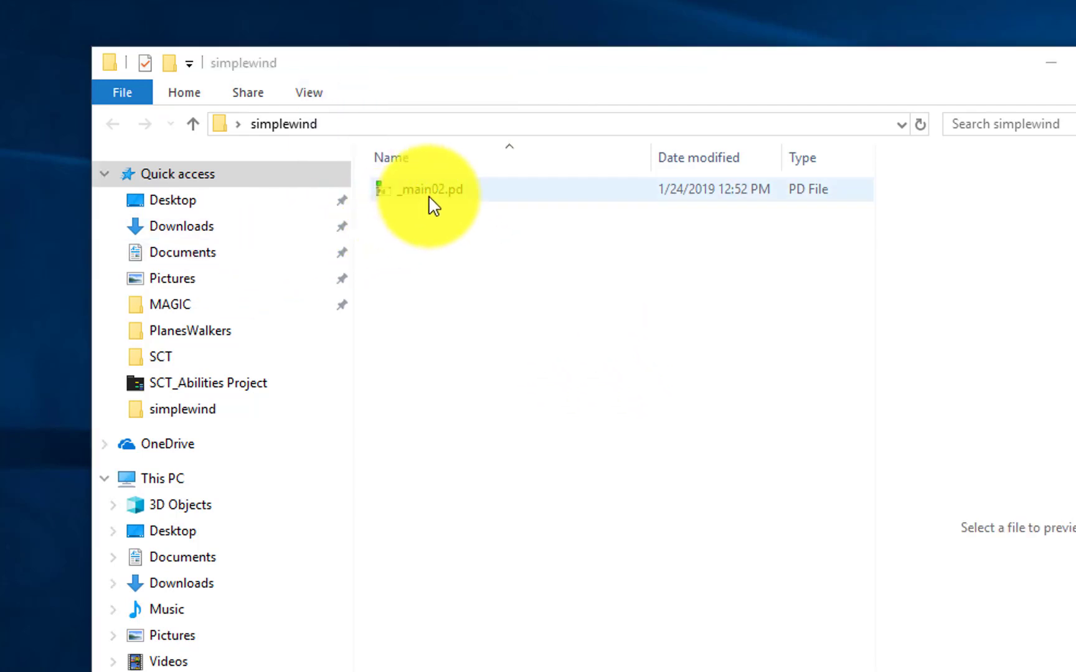
Step: Rename _main02.pd to _main.pd
{"action": "left_click", "coordinate": [428, 196]}
{"action": "left_click", "coordinate": [435, 196]}
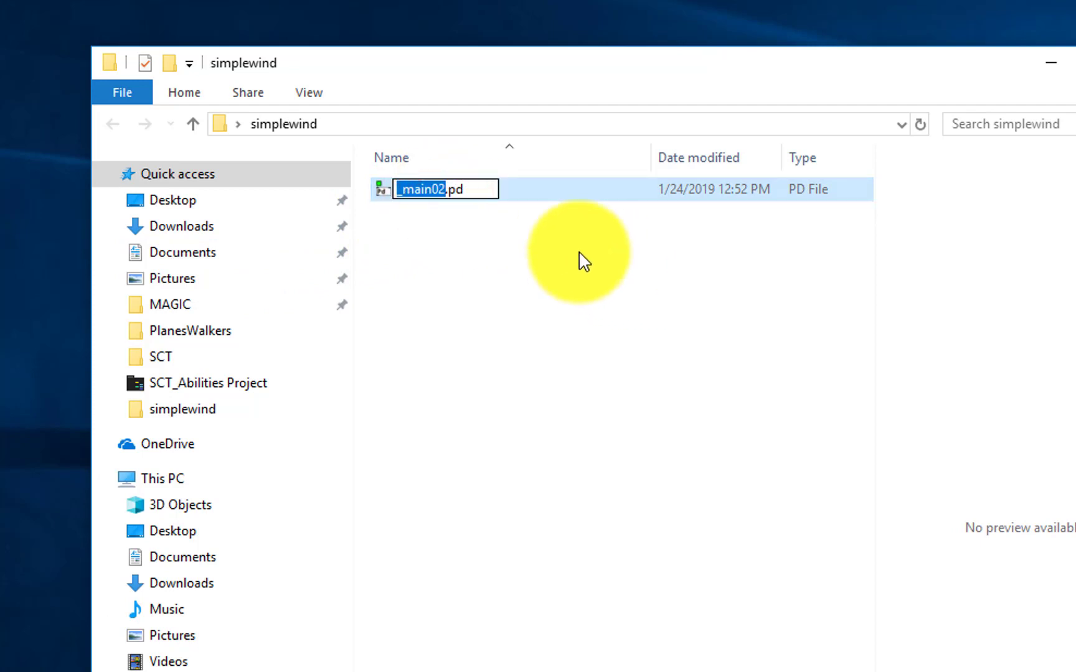
{"action": "key", "text": "Right"}
{"action": "key", "text": "Right"}
{"action": "key", "text": "BackSpace"}
{"action": "key", "text": "BackSpace"}
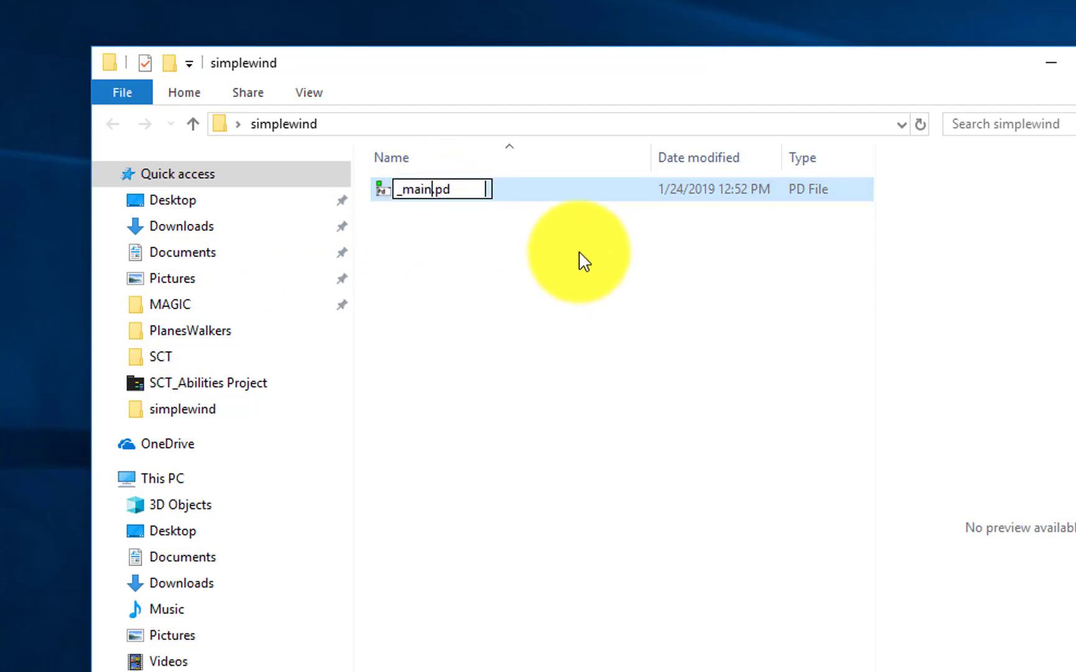
{"action": "key", "text": "Return"}
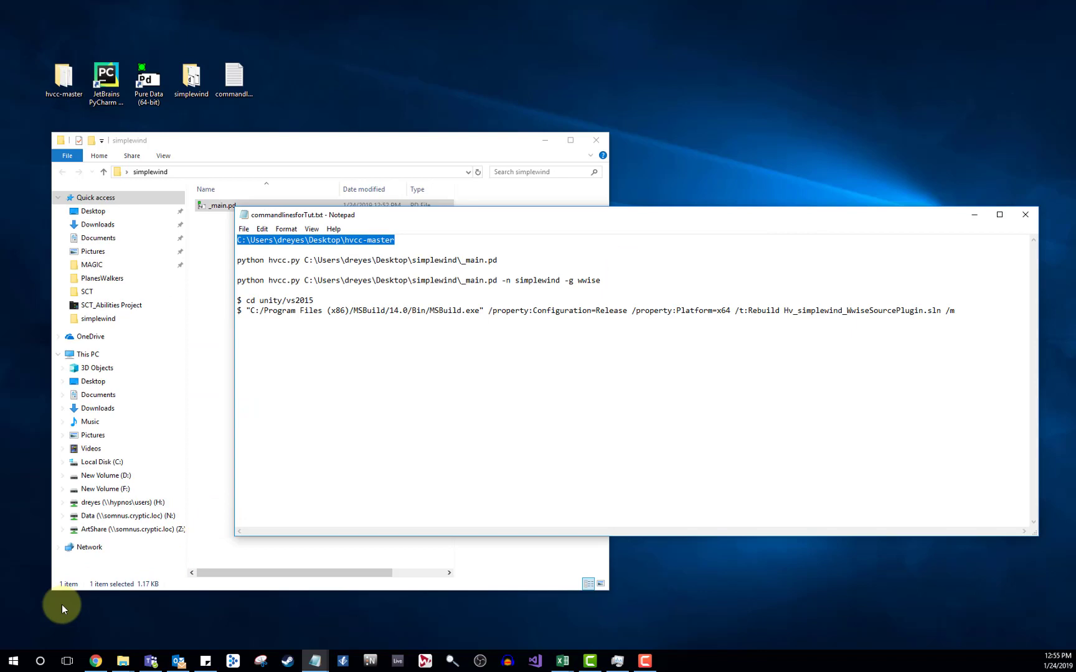
Step: Launch Command Prompt from Windows search and switch it to the C: drive
{"action": "left_click", "coordinate": [40, 661]}
{"action": "type", "text": "c"}
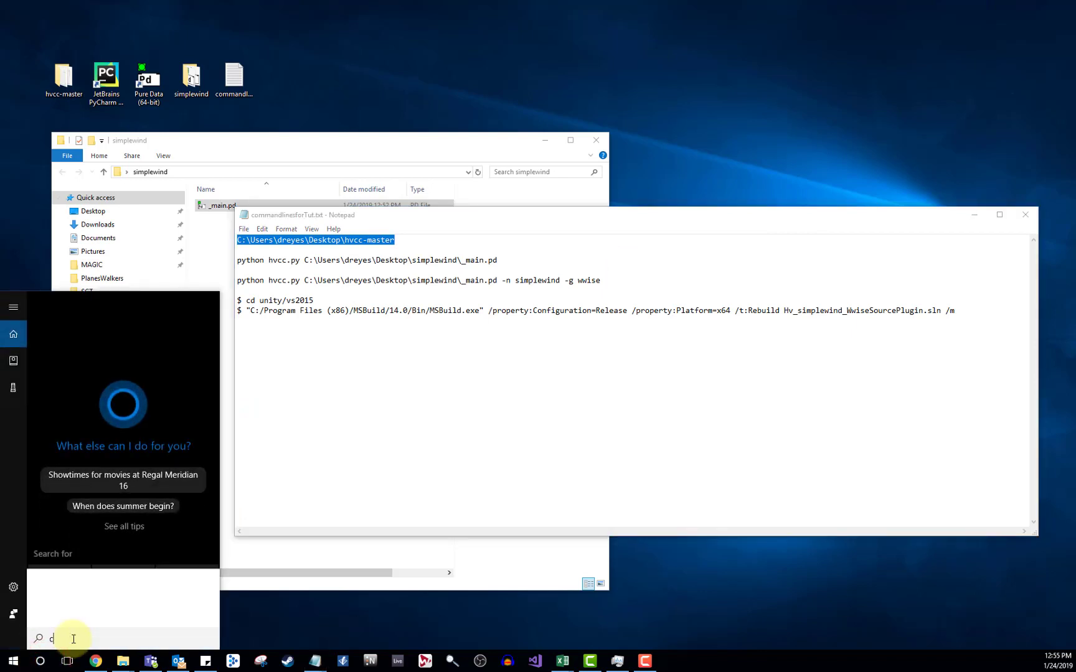
{"action": "type", "text": "ommand"}
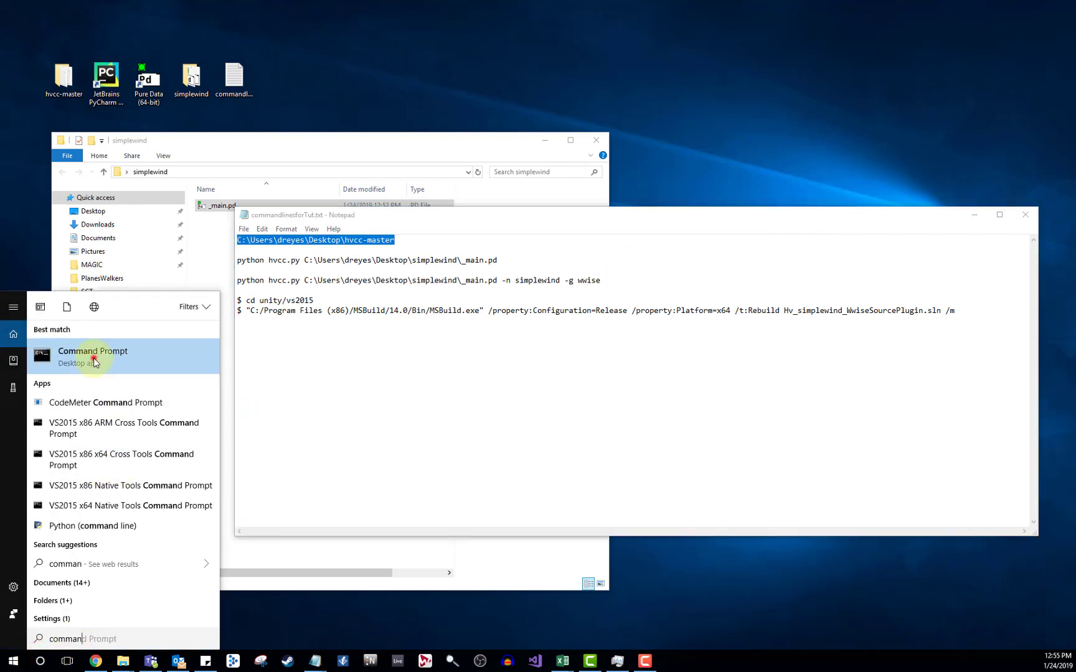
{"action": "left_click", "coordinate": [92, 356]}
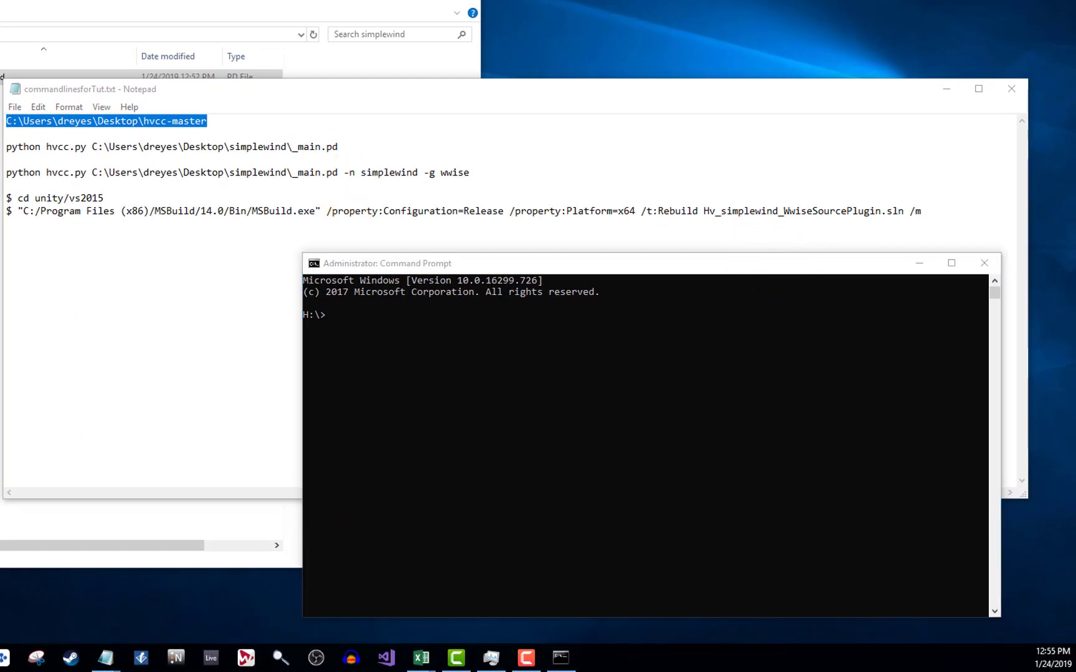
{"action": "left_click", "coordinate": [194, 122]}
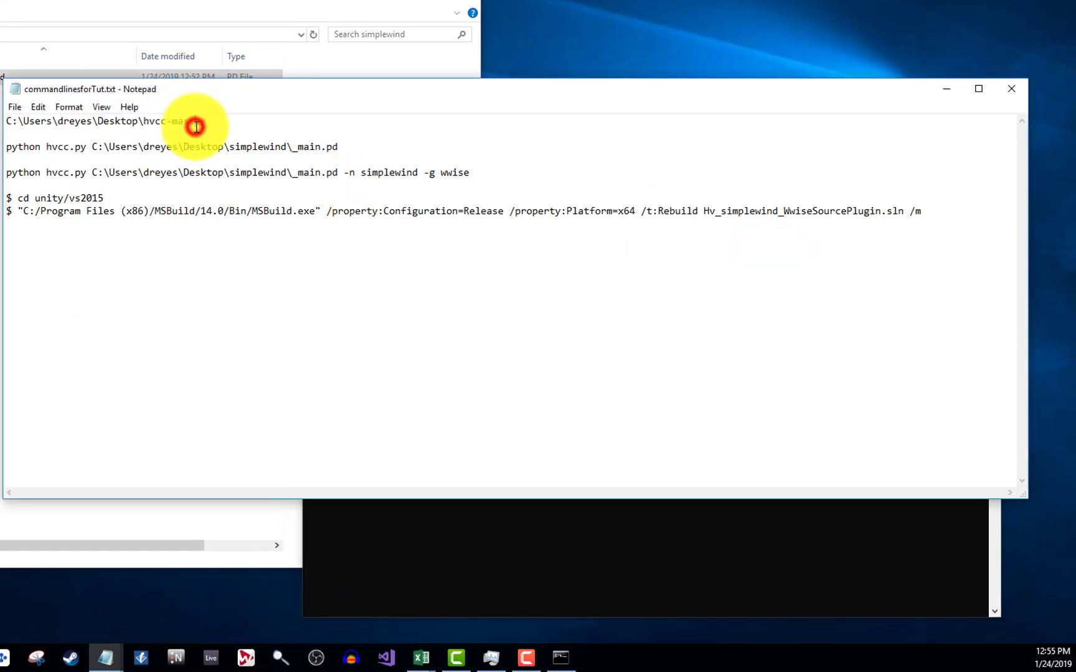
{"action": "left_click", "coordinate": [547, 528]}
{"action": "type", "text": "c:"}
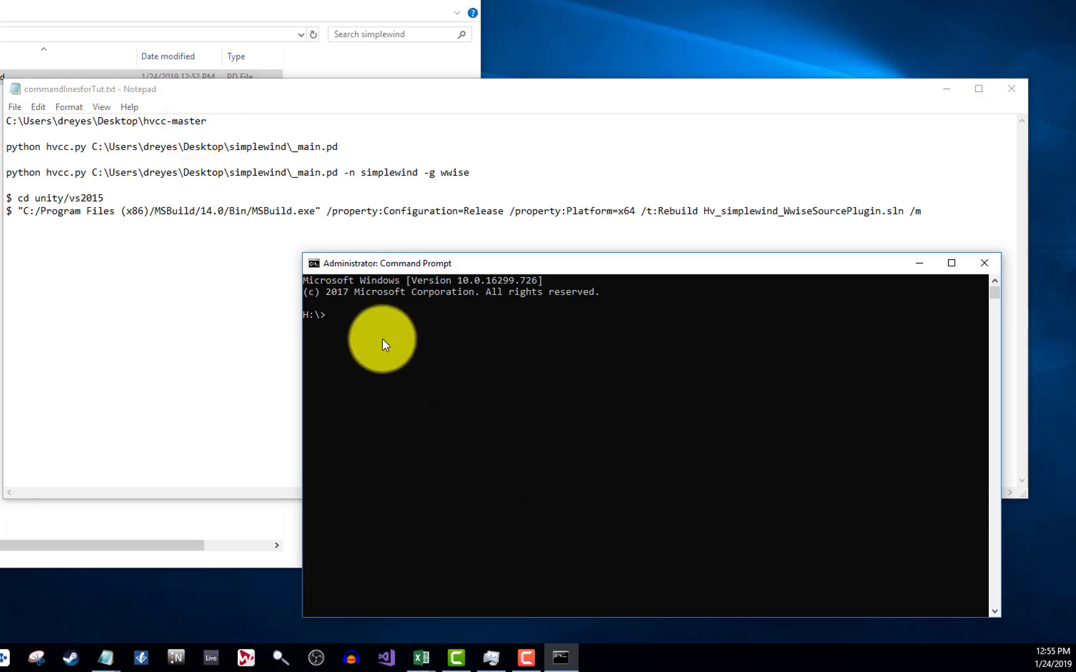
{"action": "key", "text": "Return"}
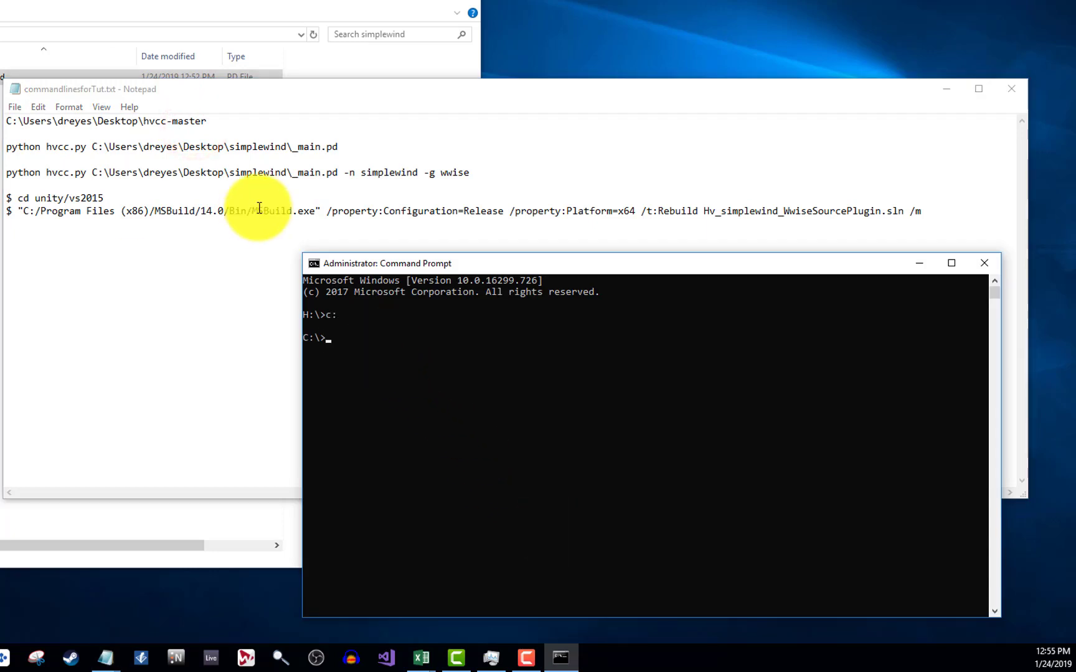
Step: Change into the hvcc-master folder using the path copied from the Notepad notes
{"action": "left_click", "coordinate": [220, 123]}
{"action": "left_click_drag", "start_coordinate": [220, 123], "coordinate": [23, 118]}
{"action": "key", "text": "ctrl+c"}
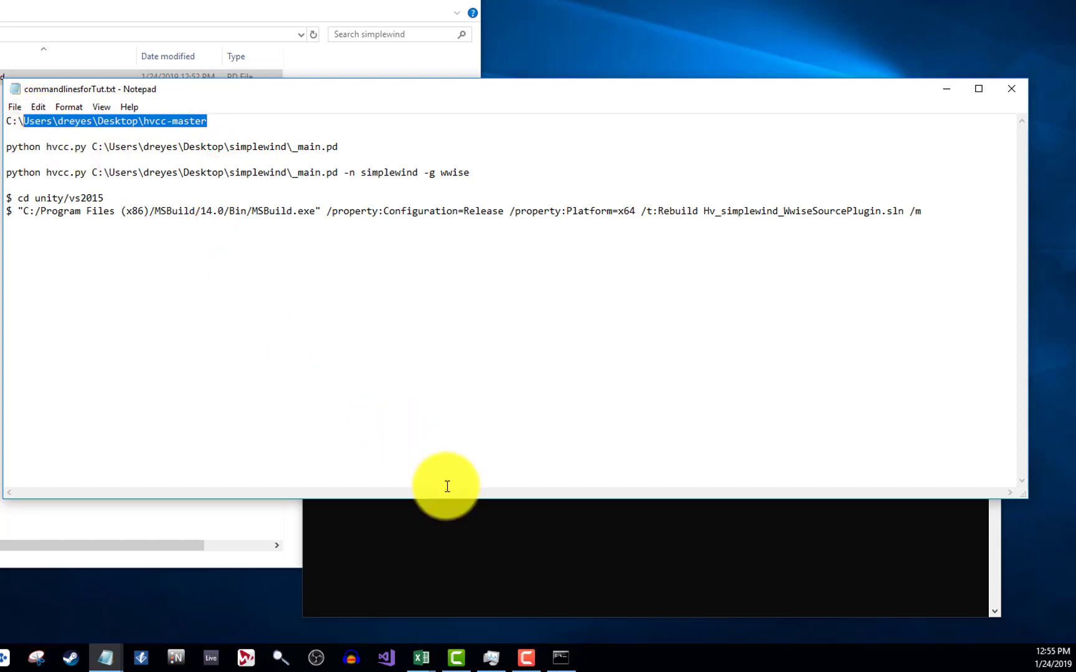
{"action": "left_click", "coordinate": [496, 548]}
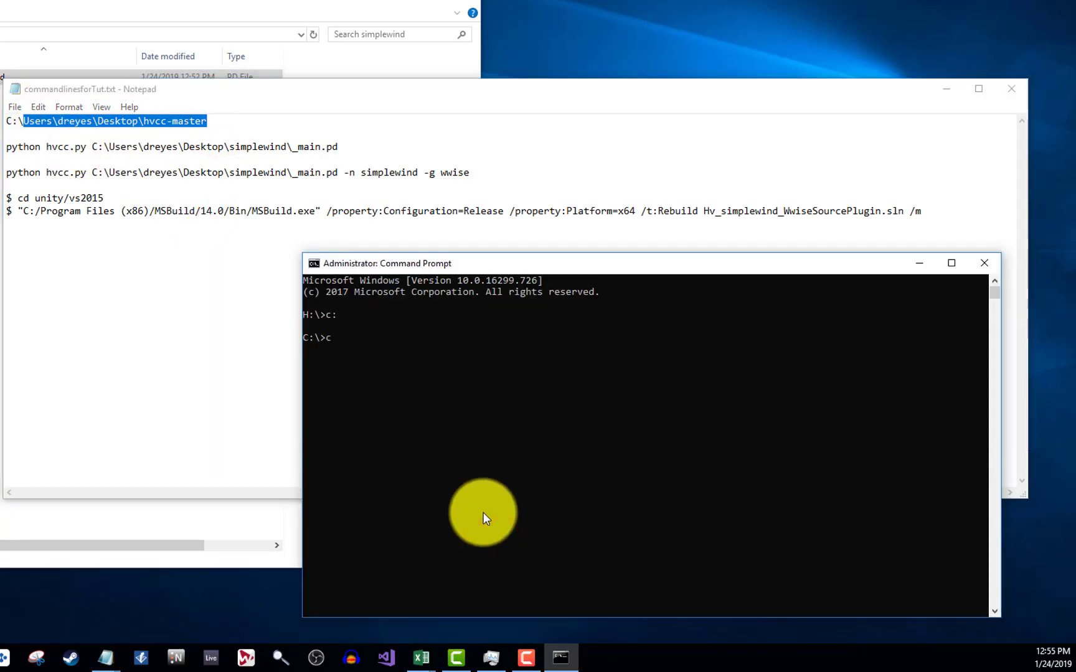
{"action": "type", "text": "cd"}
{"action": "key", "text": "ctrl+v"}
{"action": "key", "text": "Return"}
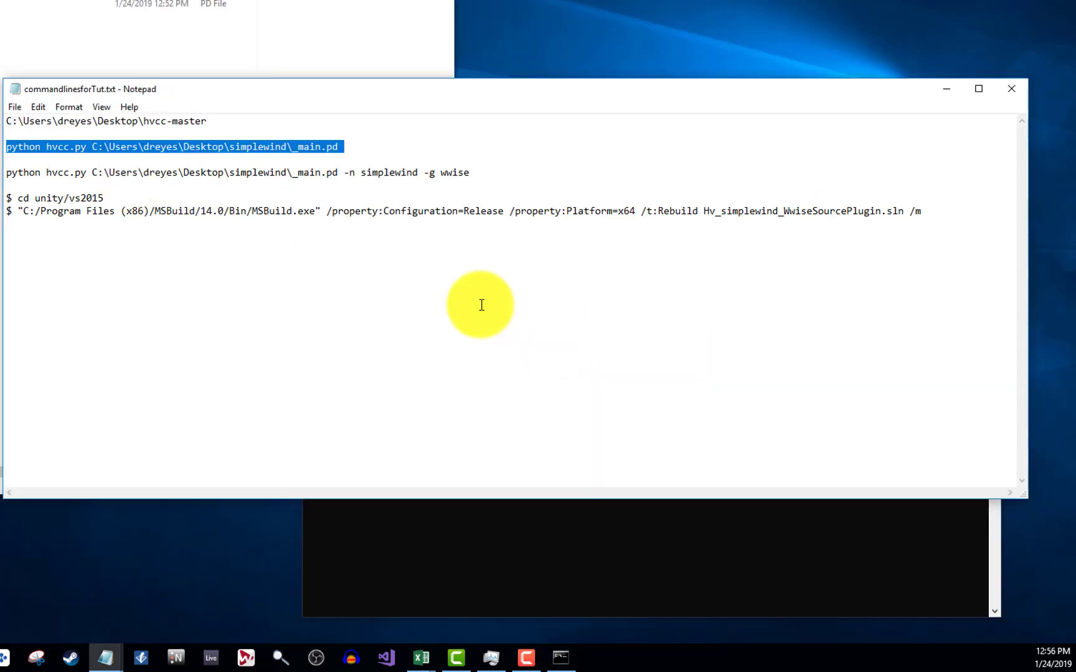
Step: Delete the old single-argument hvcc command line from the notes
{"action": "left_click", "coordinate": [320, 150]}
{"action": "left_click_drag", "start_coordinate": [348, 150], "coordinate": [6, 147]}
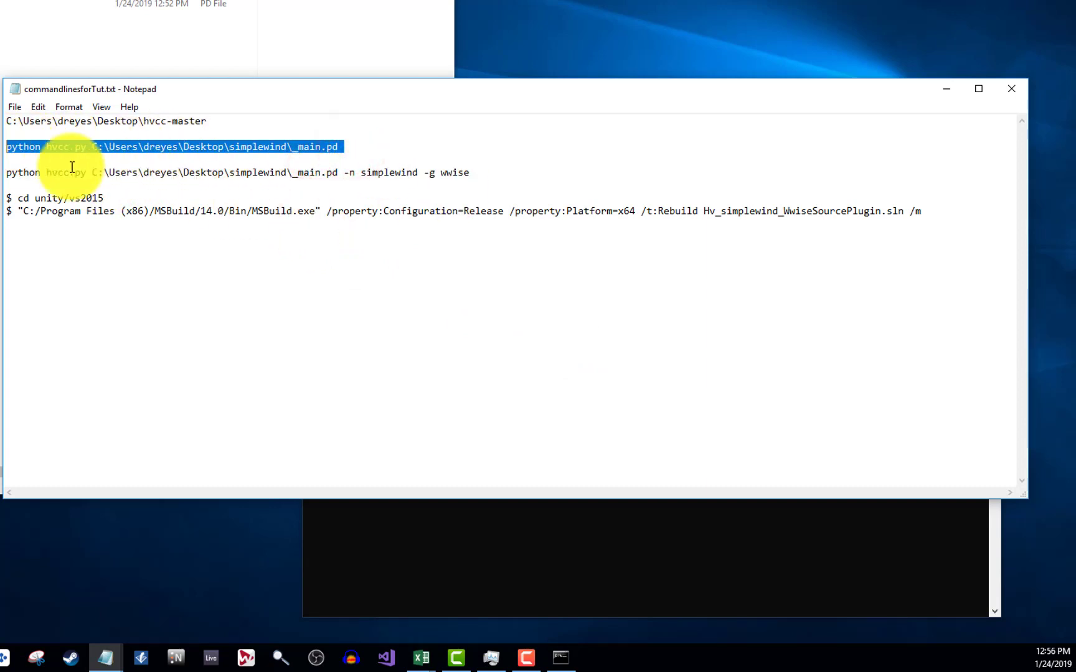
{"action": "left_click", "coordinate": [355, 147]}
{"action": "left_click_drag", "start_coordinate": [355, 147], "coordinate": [12, 145]}
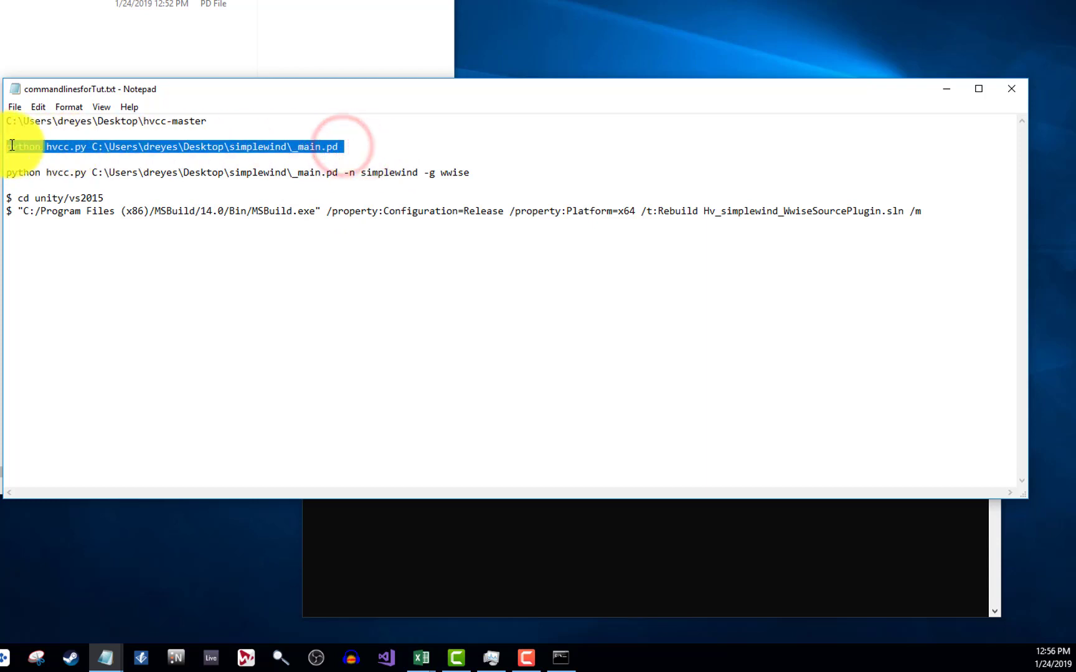
{"action": "key", "text": "Delete"}
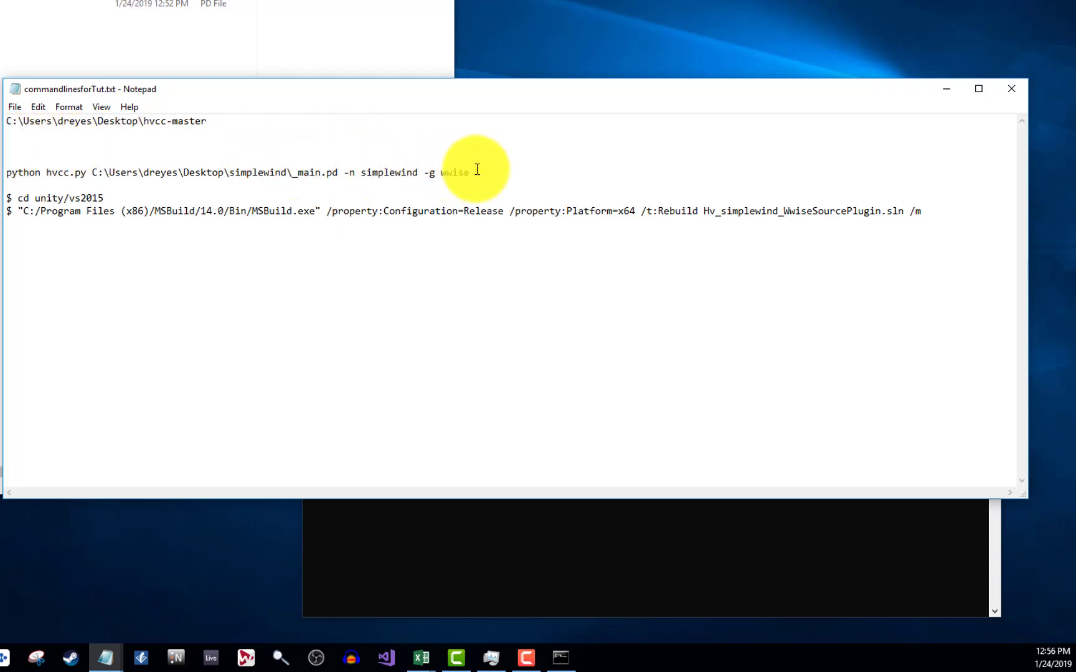
Step: Copy the hvcc command line with -n simplewind -g wwise from the notes
{"action": "left_click_drag", "start_coordinate": [476, 169], "coordinate": [8, 172]}
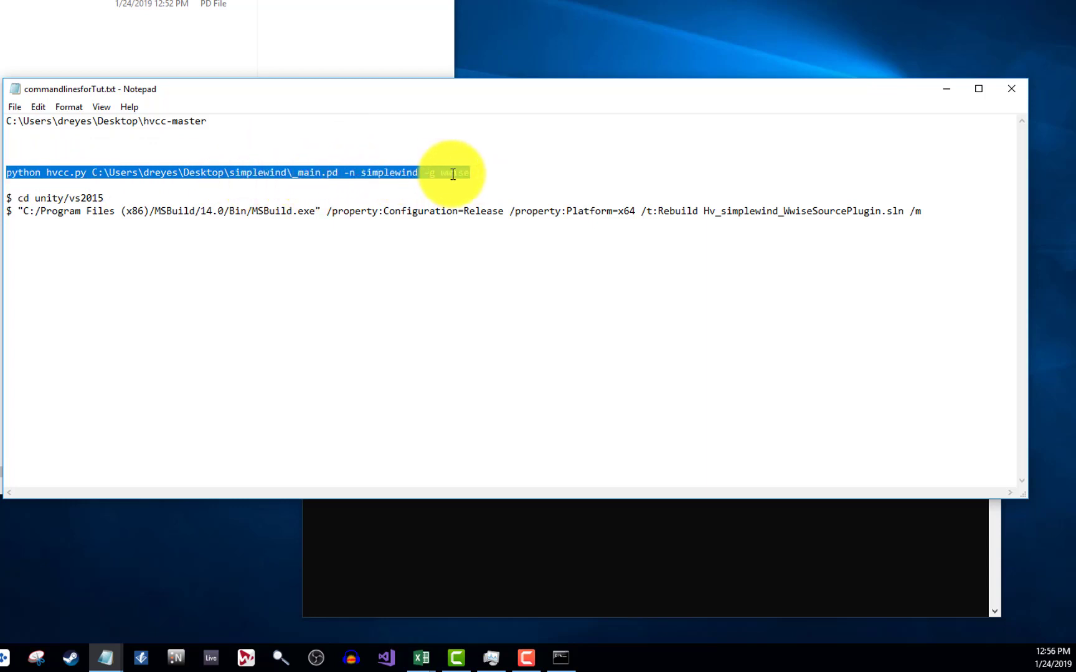
{"action": "left_click", "coordinate": [494, 177]}
{"action": "left_click_drag", "start_coordinate": [495, 177], "coordinate": [424, 175]}
{"action": "left_click", "coordinate": [6, 184]}
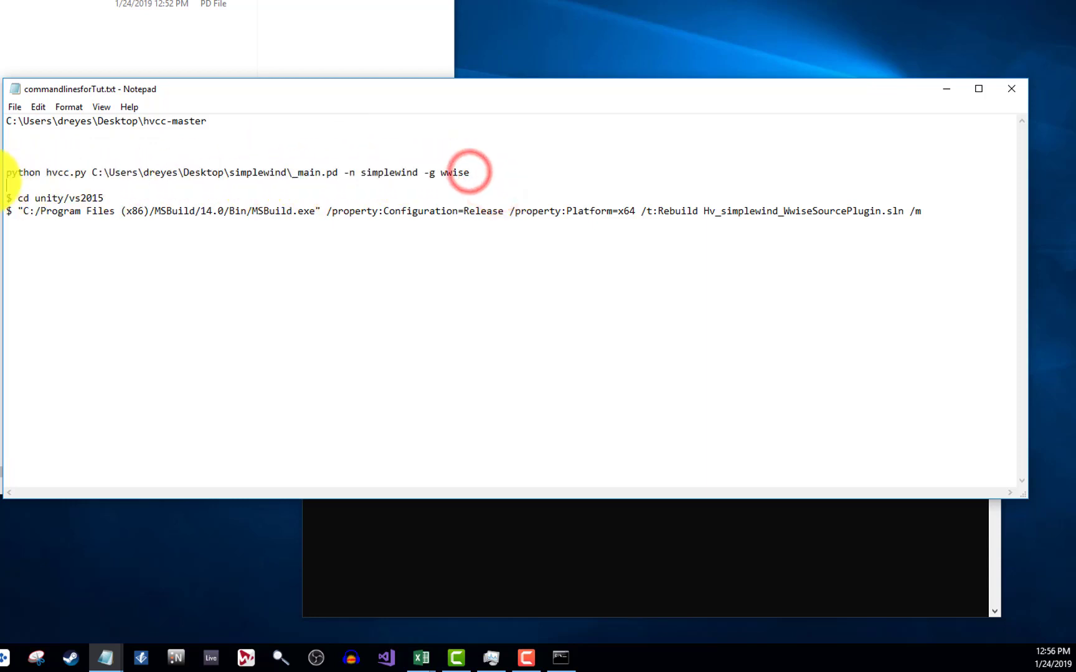
{"action": "left_click_drag", "start_coordinate": [7, 183], "coordinate": [6, 170]}
Step: Paste that hvcc command into Command Prompt and run it to generate the Wwise sources
{"action": "left_click", "coordinate": [555, 524]}
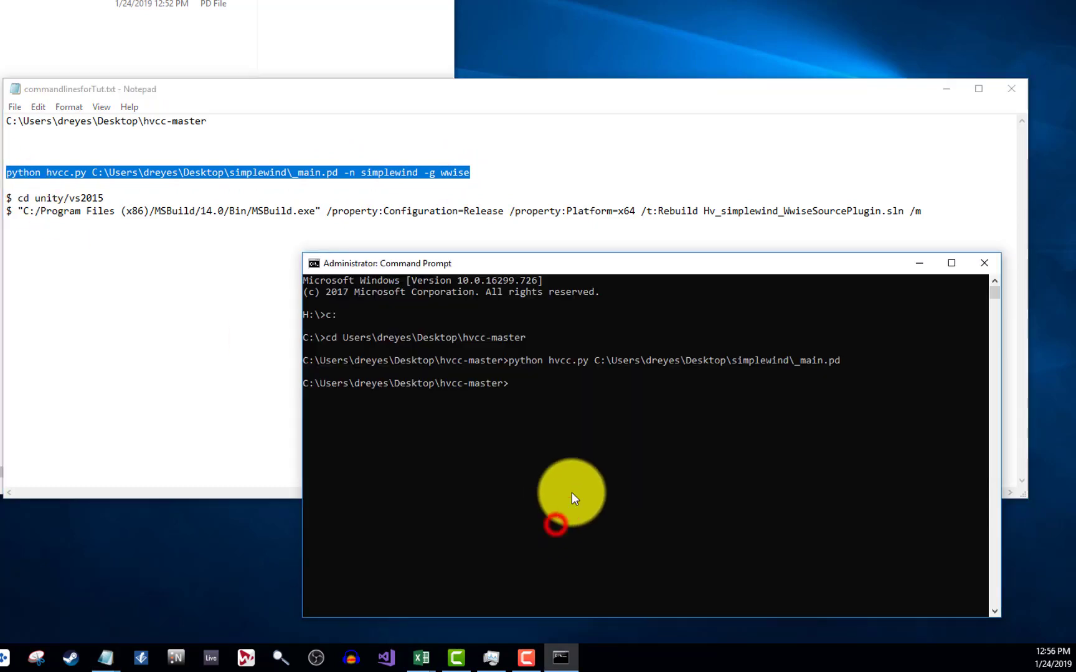
{"action": "left_click", "coordinate": [545, 383]}
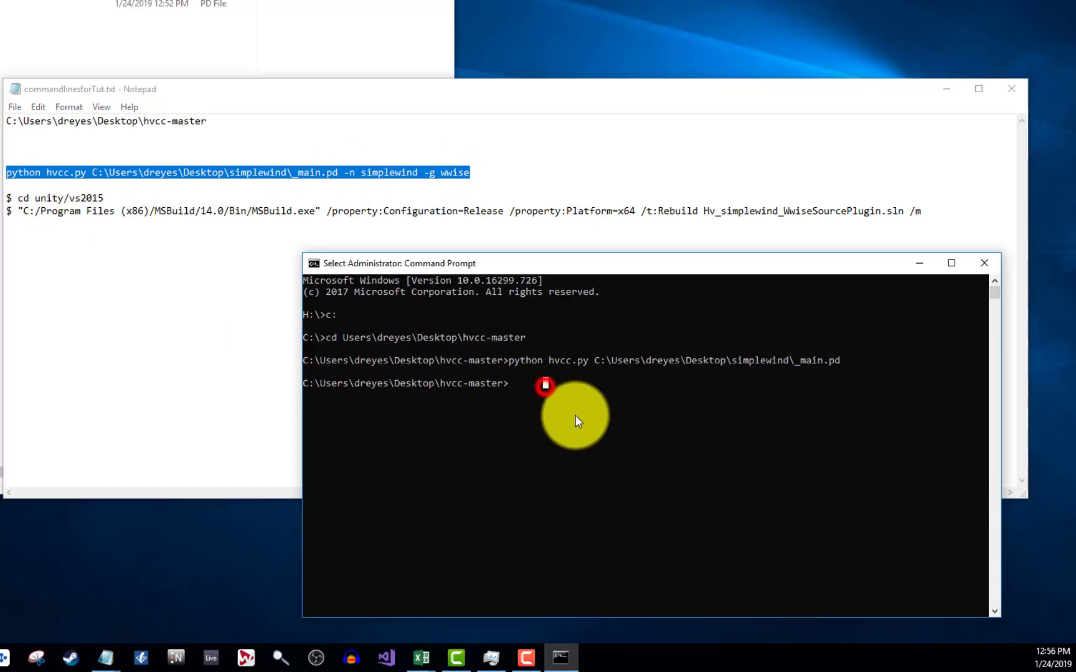
{"action": "left_click", "coordinate": [512, 384]}
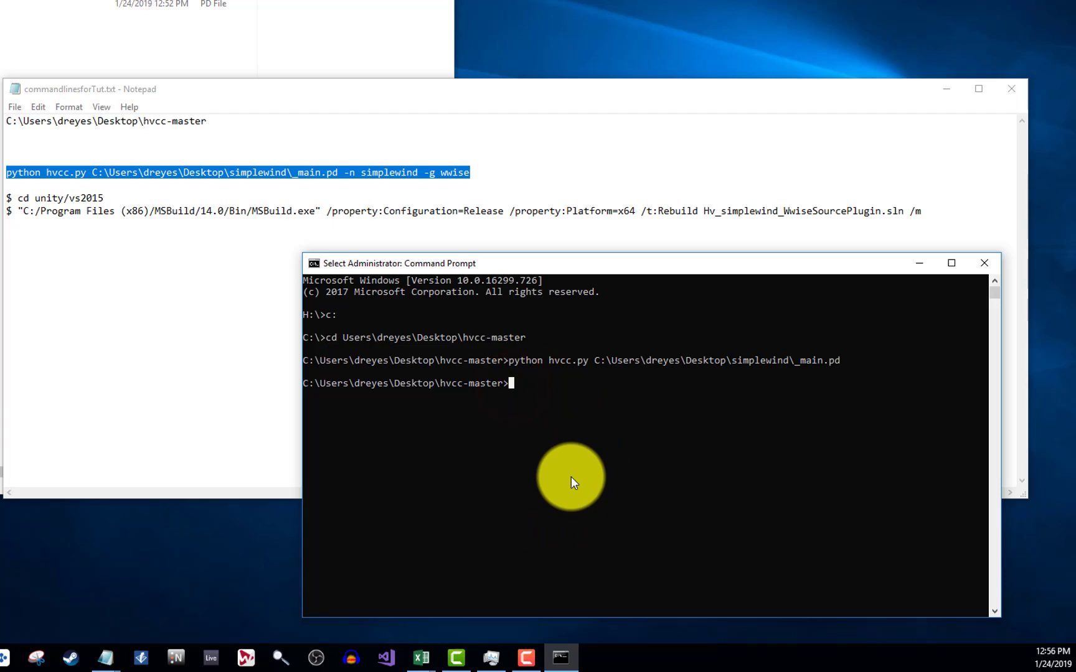
{"action": "right_click", "coordinate": [571, 483]}
{"action": "right_click", "coordinate": [571, 483]}
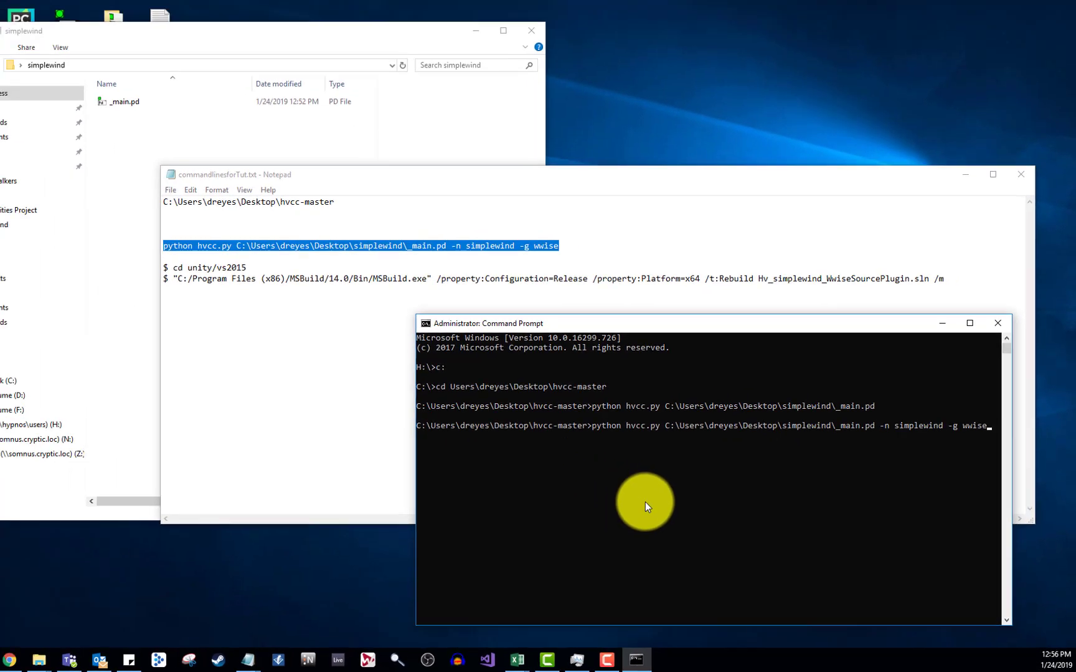
{"action": "key", "text": "Return"}
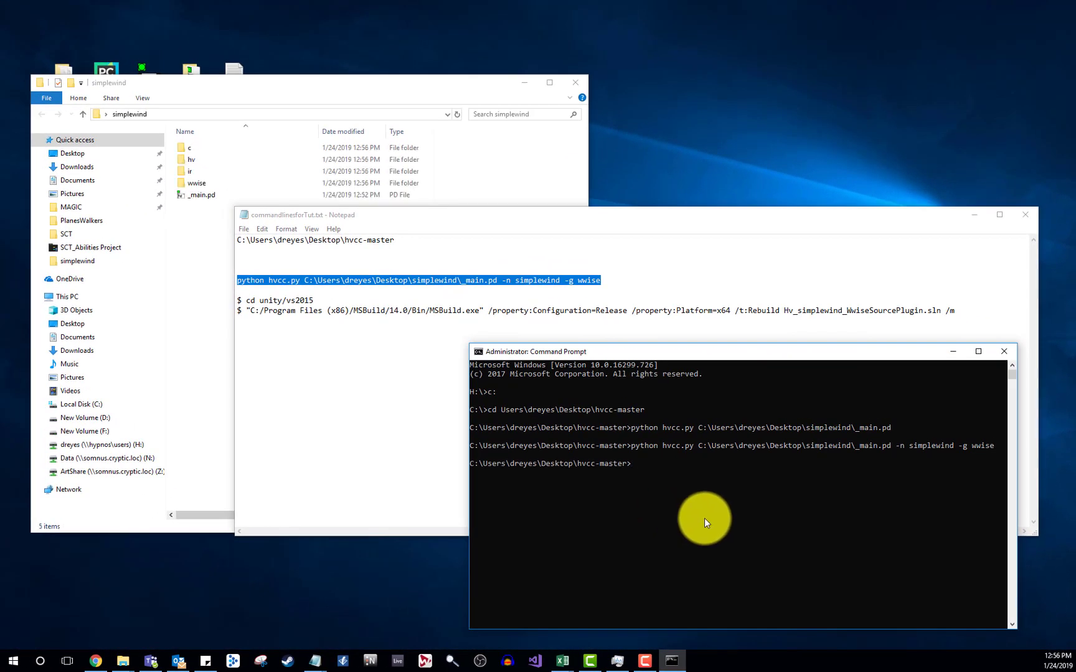
Step: Open the generated wwise folder inside simplewind
{"action": "left_click", "coordinate": [216, 173]}
{"action": "left_click", "coordinate": [211, 181]}
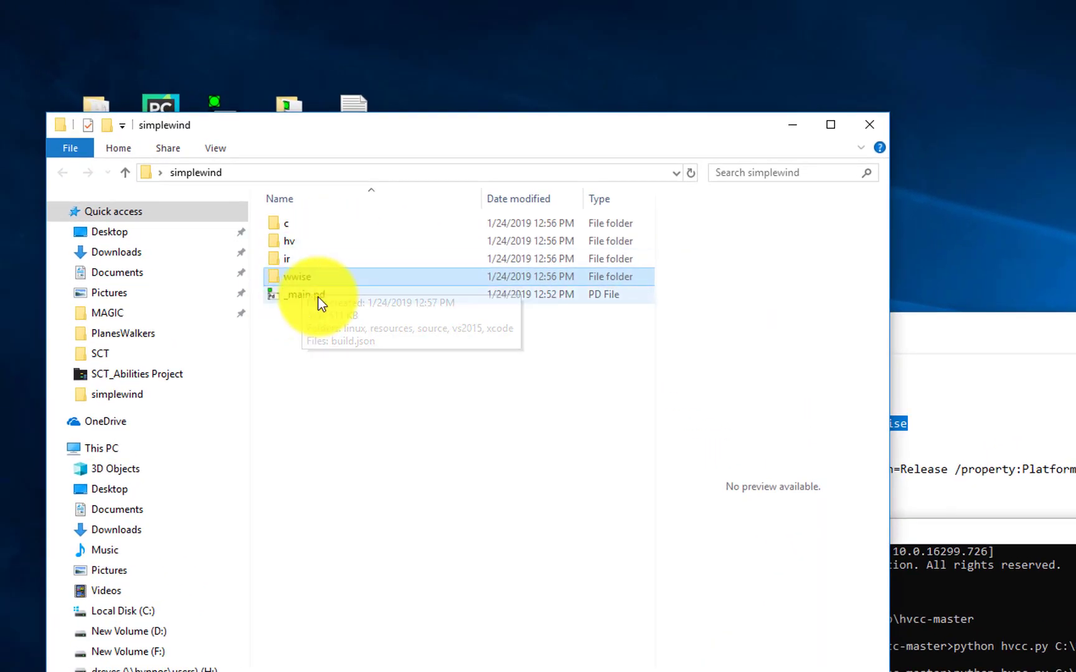
{"action": "left_click", "coordinate": [1051, 347]}
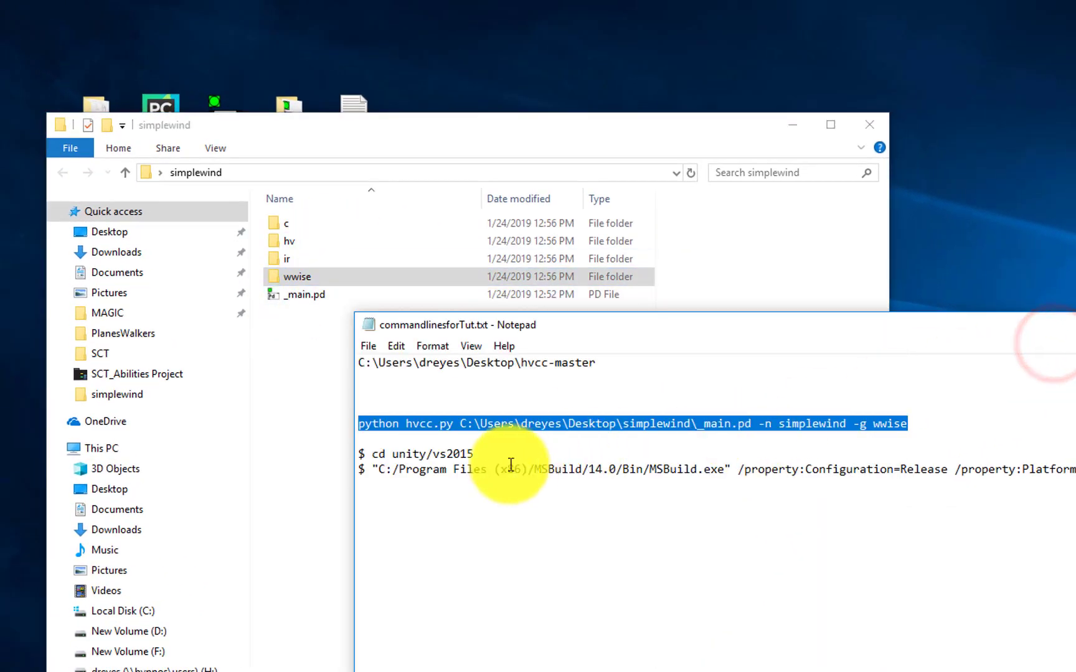
{"action": "left_click", "coordinate": [955, 661]}
{"action": "left_click", "coordinate": [283, 278]}
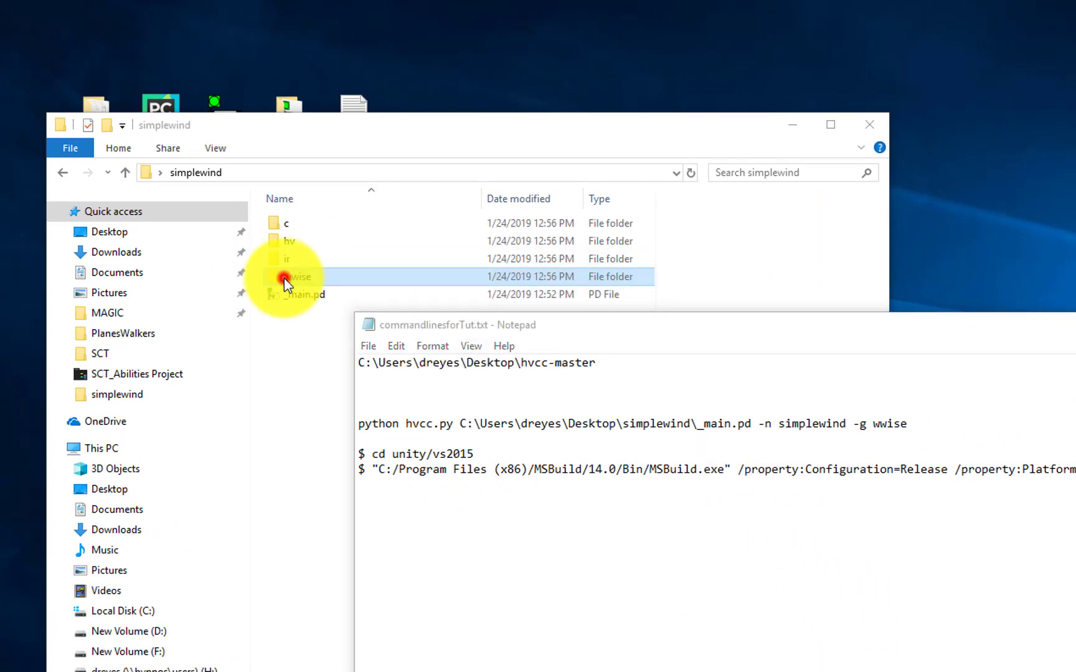
{"action": "double_click", "coordinate": [294, 279]}
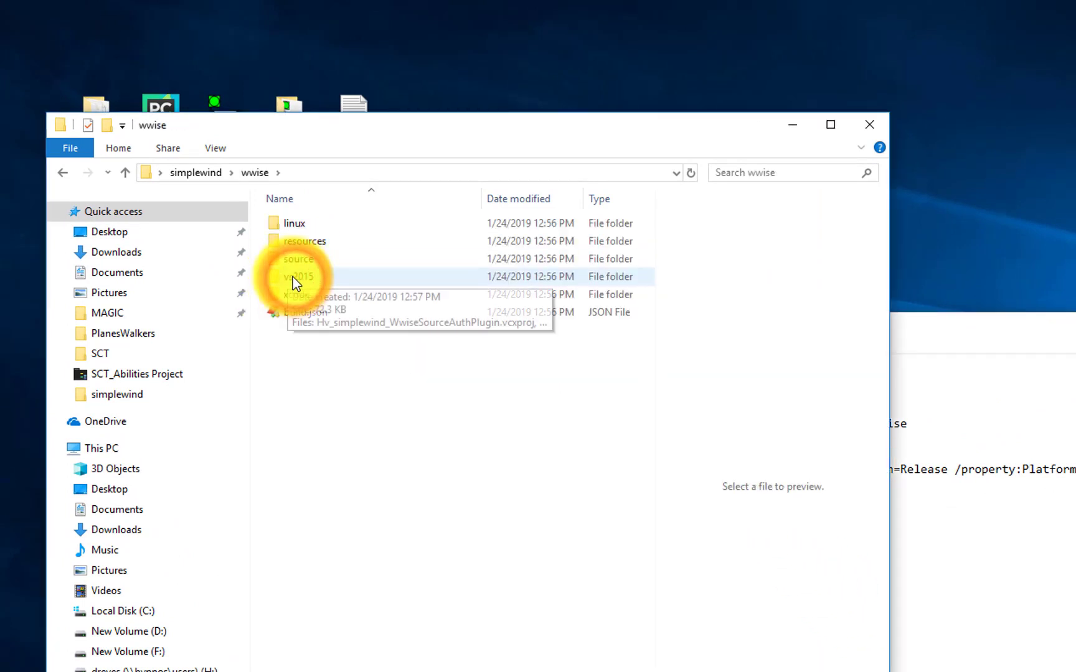
Step: Point the notes' cd line at the full simplewind\wwise\vs2015 folder path, opened in Explorer
{"action": "left_click", "coordinate": [1056, 585]}
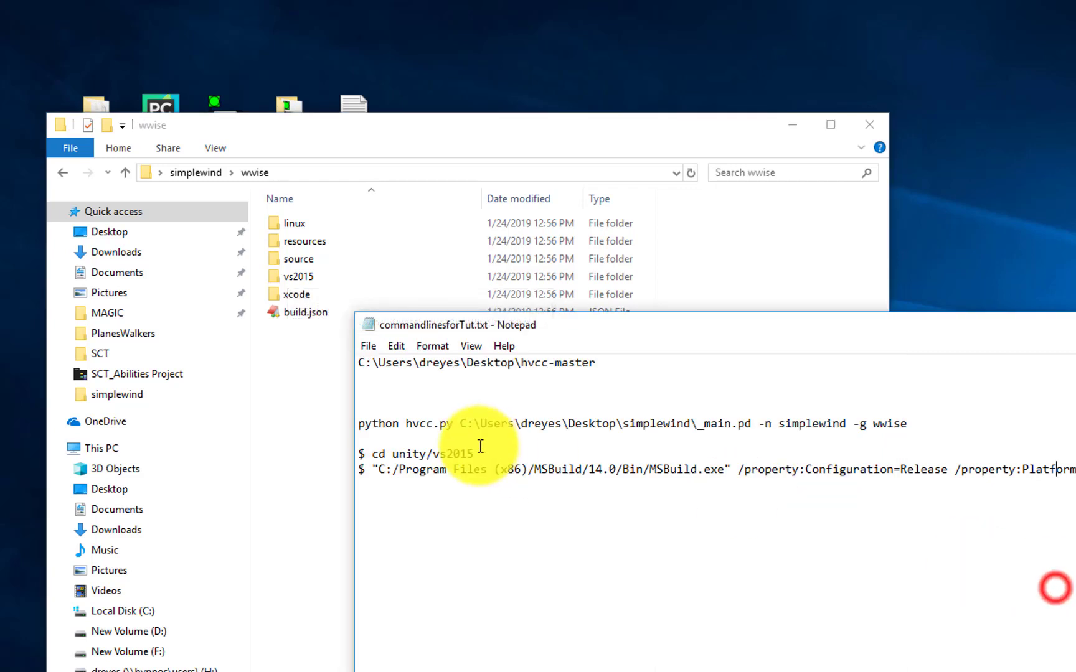
{"action": "double_click", "coordinate": [401, 454]}
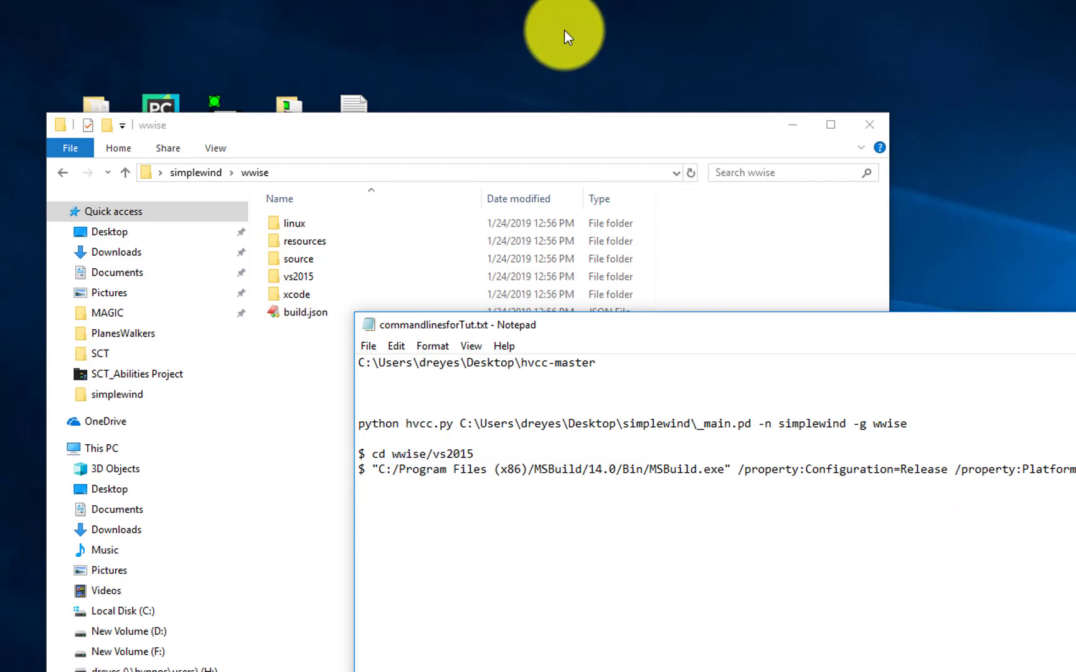
{"action": "left_click", "coordinate": [196, 173]}
{"action": "double_click", "coordinate": [309, 280]}
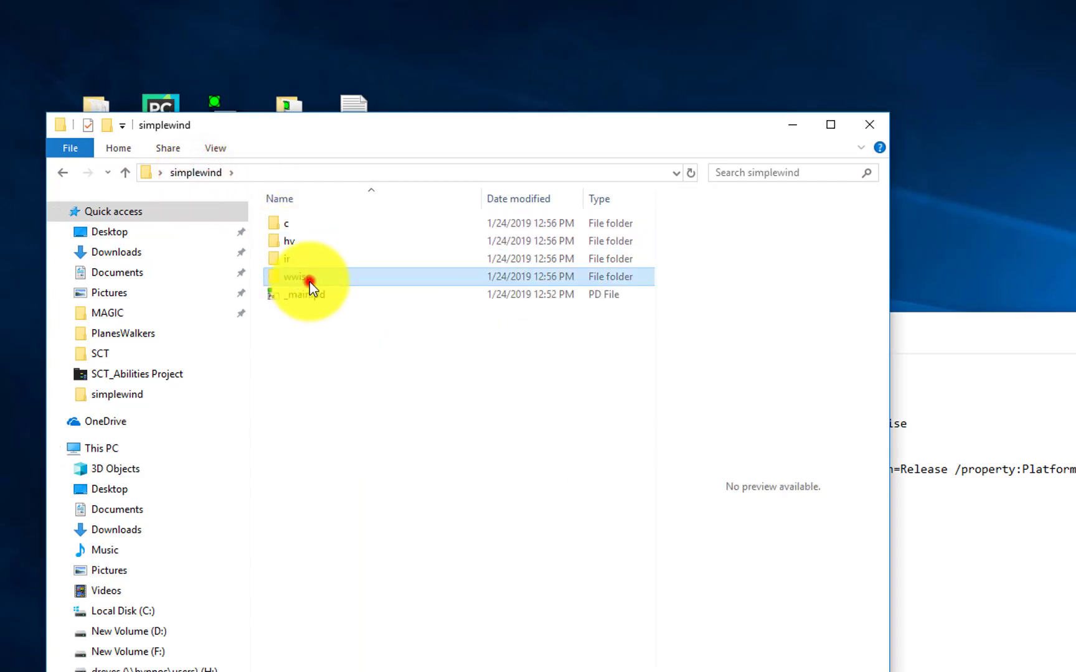
{"action": "double_click", "coordinate": [310, 280]}
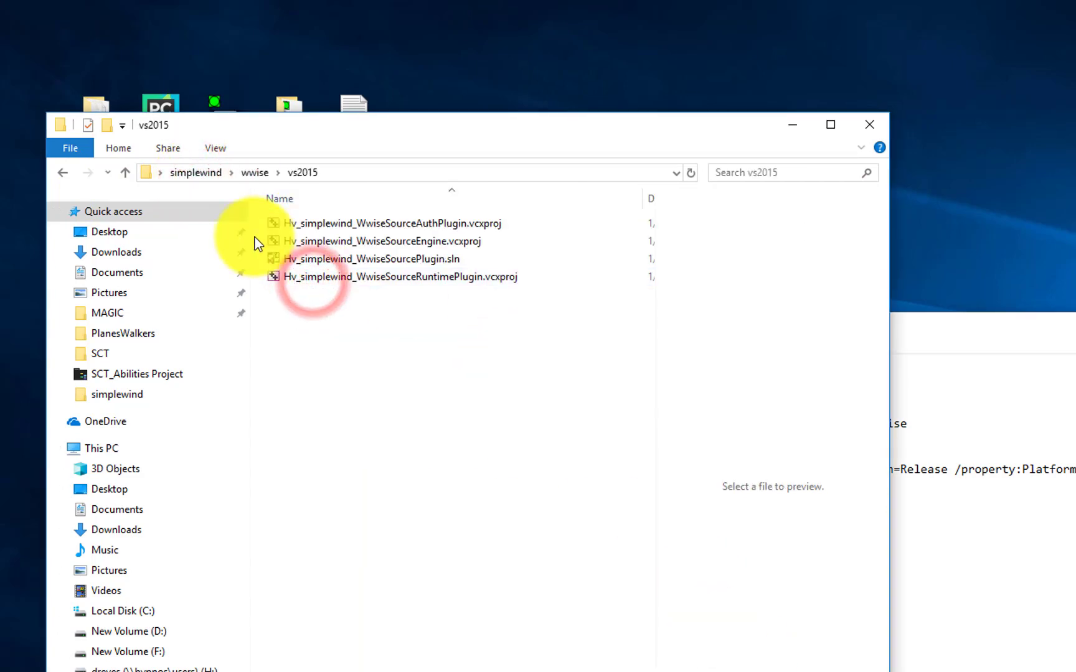
{"action": "left_click", "coordinate": [252, 174]}
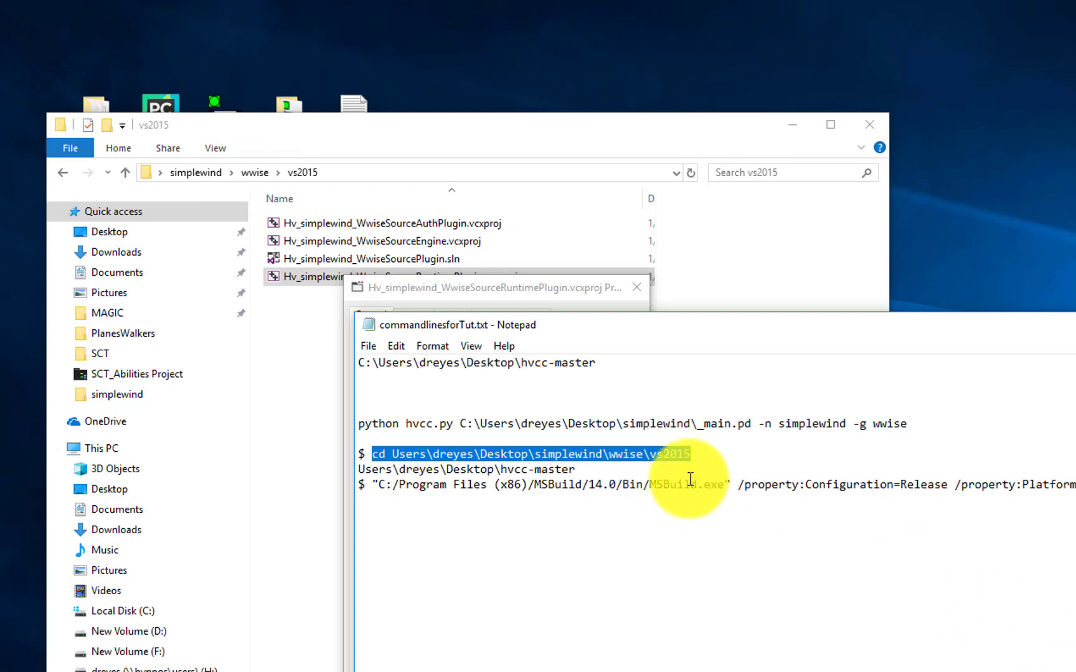
Step: Open a new Command Prompt, move it aside, and switch it to drive C:
{"action": "key", "text": "super"}
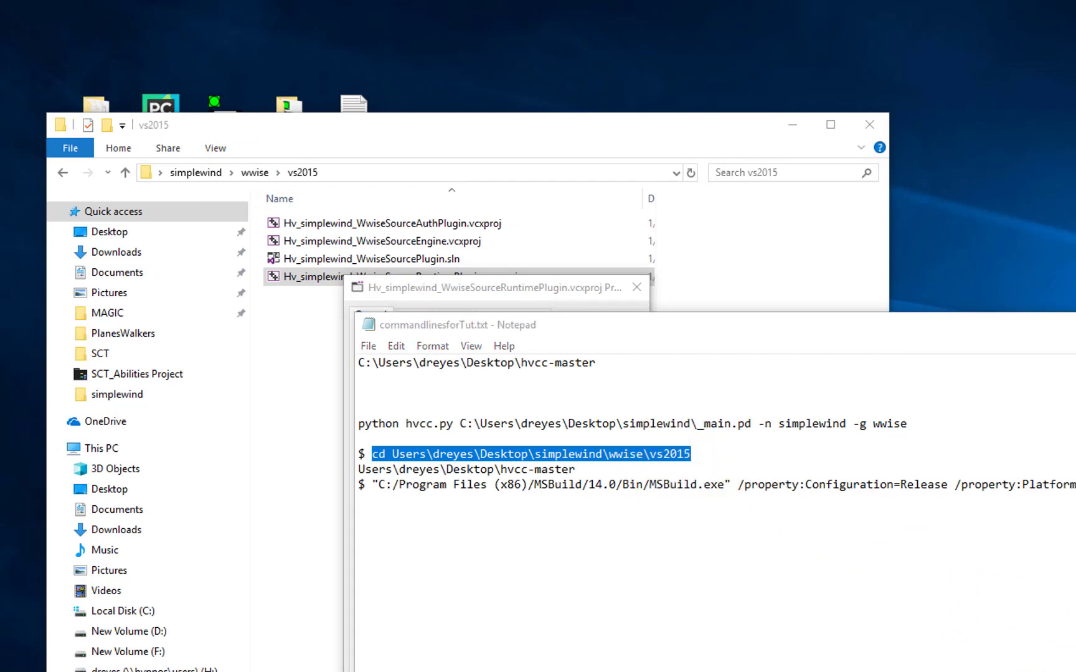
{"action": "type", "text": "command"}
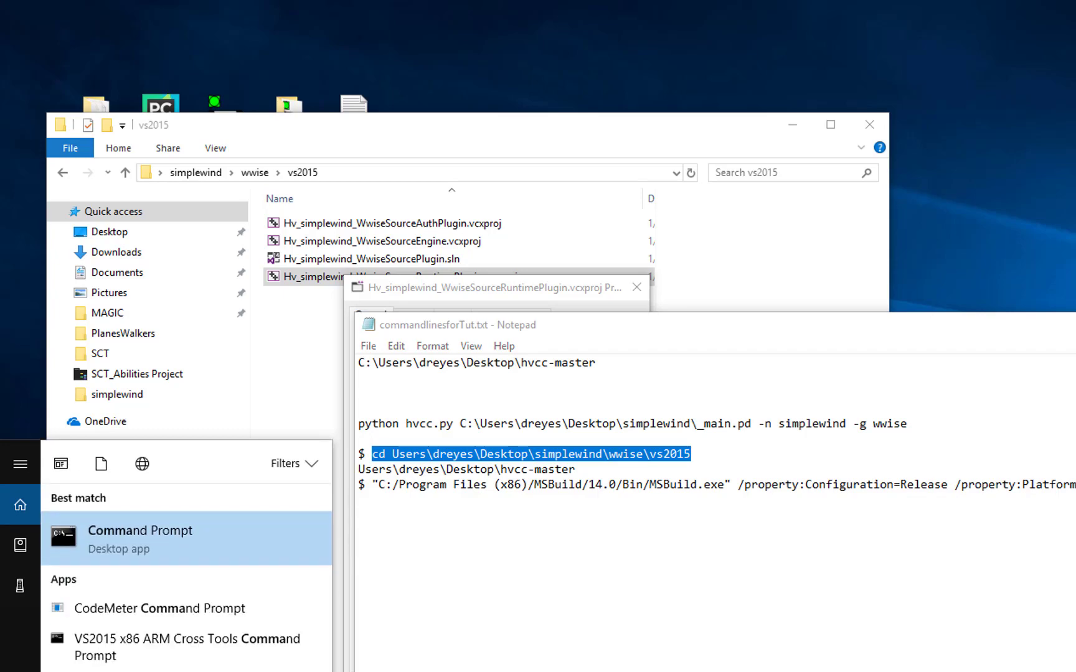
{"action": "left_click", "coordinate": [140, 535]}
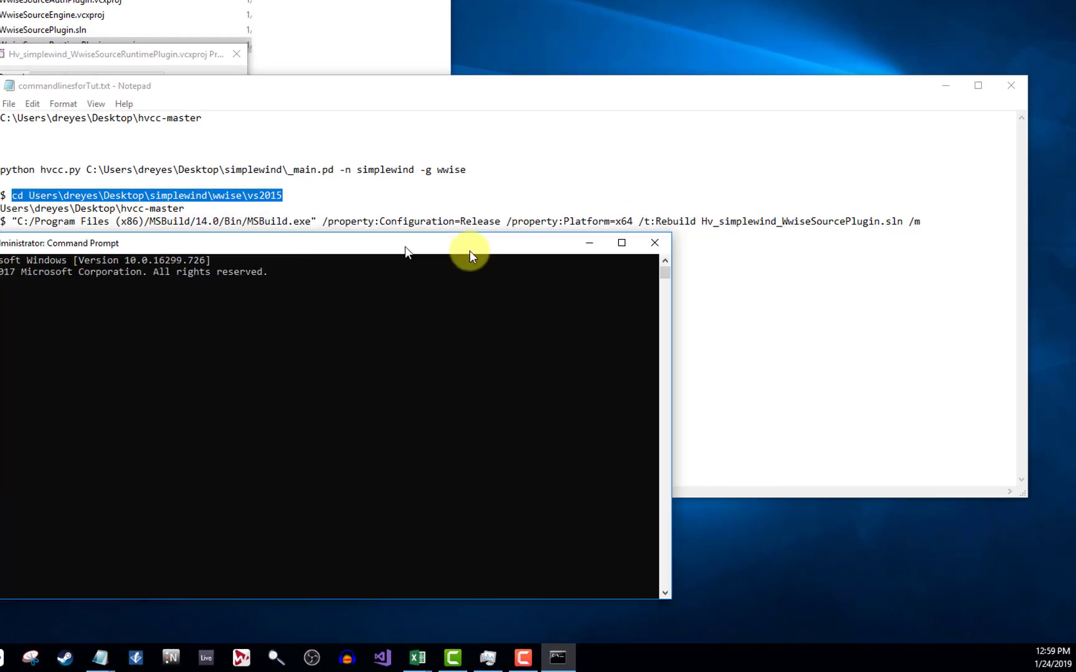
{"action": "left_click_drag", "start_coordinate": [470, 250], "coordinate": [573, 280]}
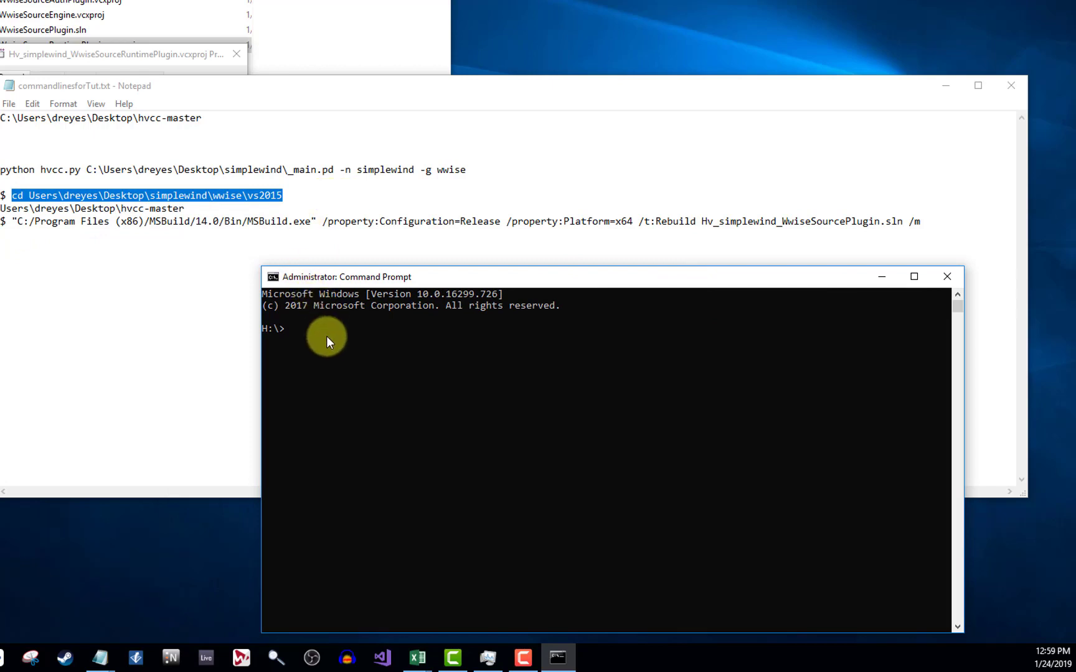
{"action": "type", "text": "c:"}
{"action": "key", "text": "Return"}
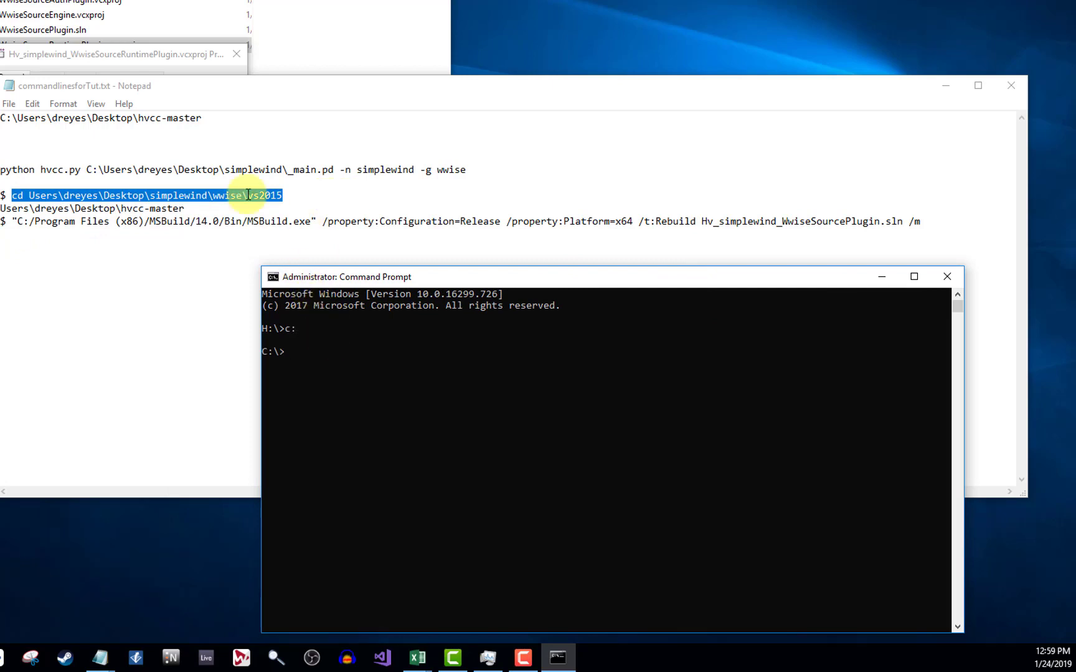
Step: Change into simplewind\wwise\vs2015 and copy the MSBuild rebuild command from the notes
{"action": "left_click", "coordinate": [295, 210]}
{"action": "left_click_drag", "start_coordinate": [287, 196], "coordinate": [28, 197]}
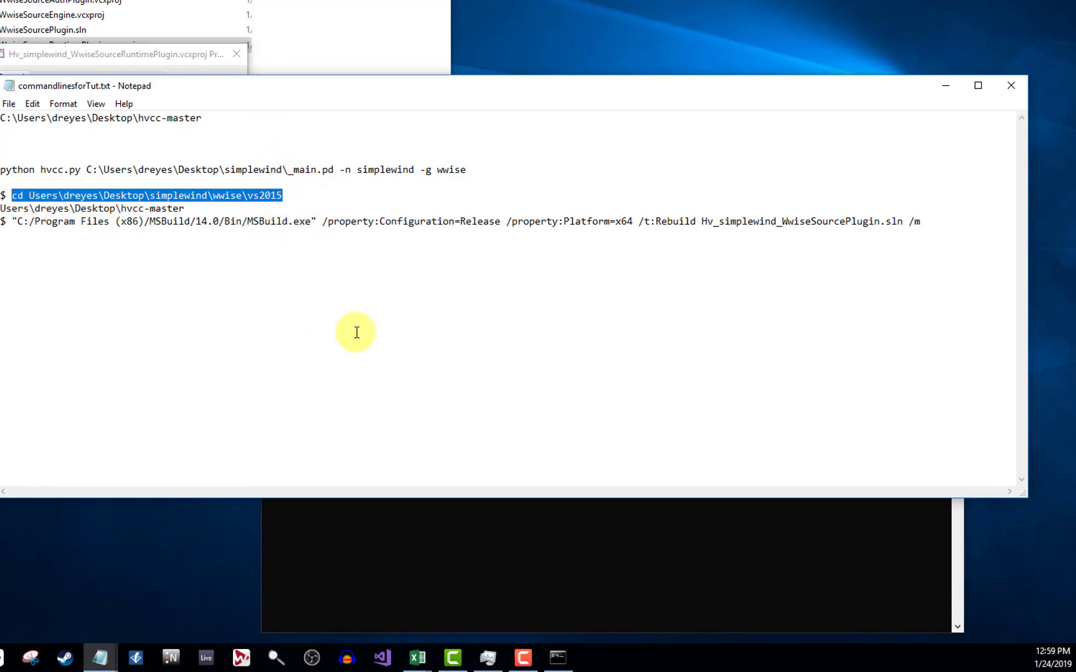
{"action": "left_click", "coordinate": [420, 521]}
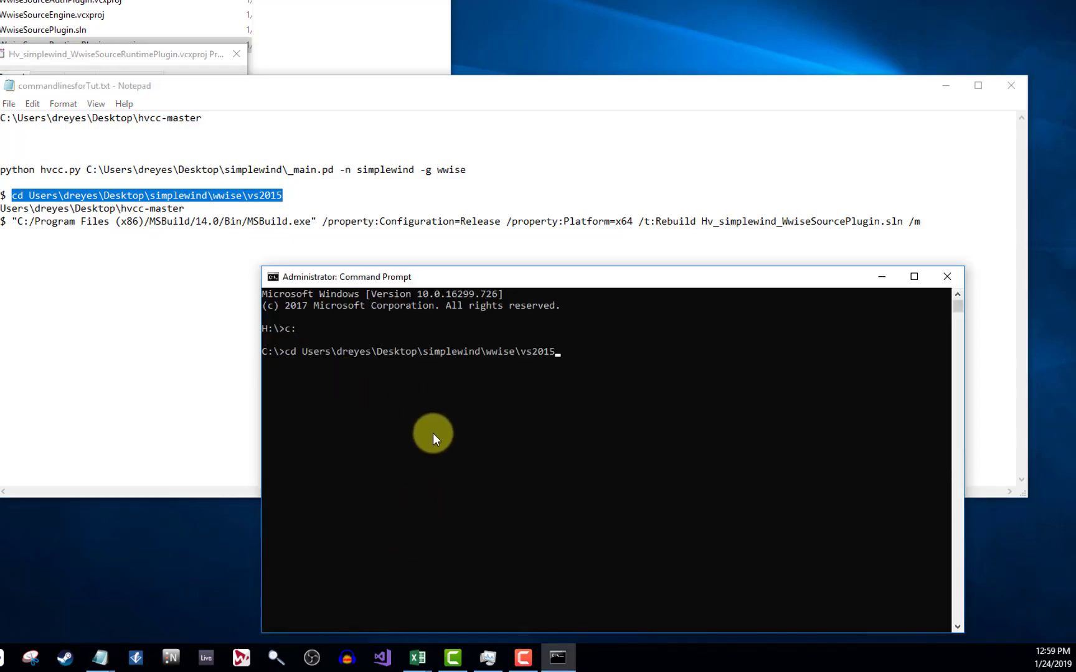
{"action": "key", "text": "Return"}
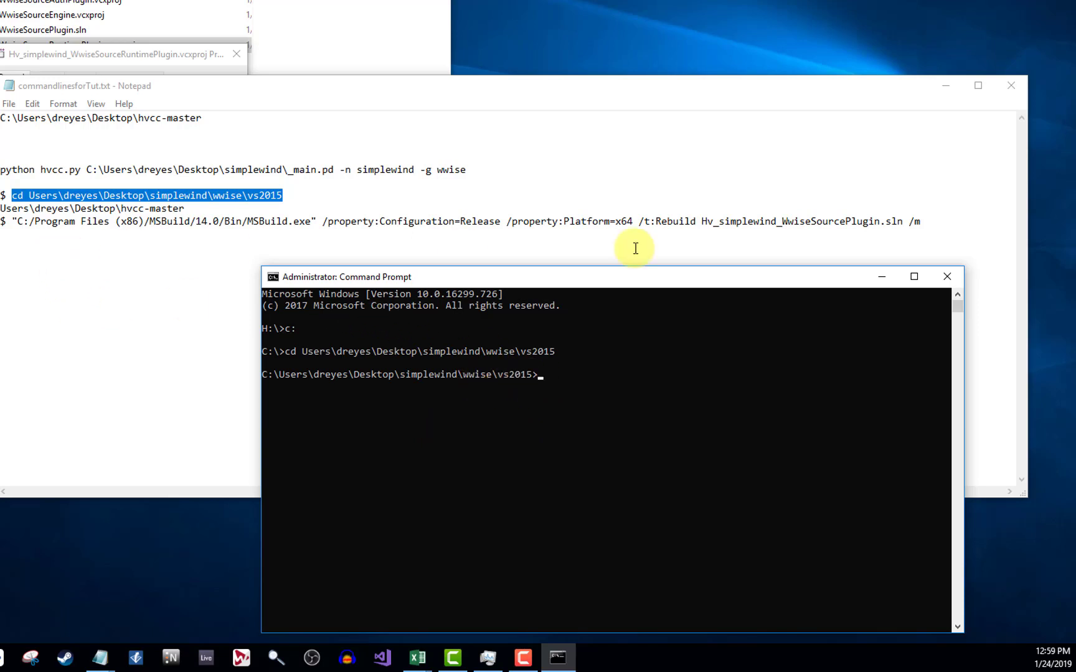
{"action": "left_click", "coordinate": [805, 243]}
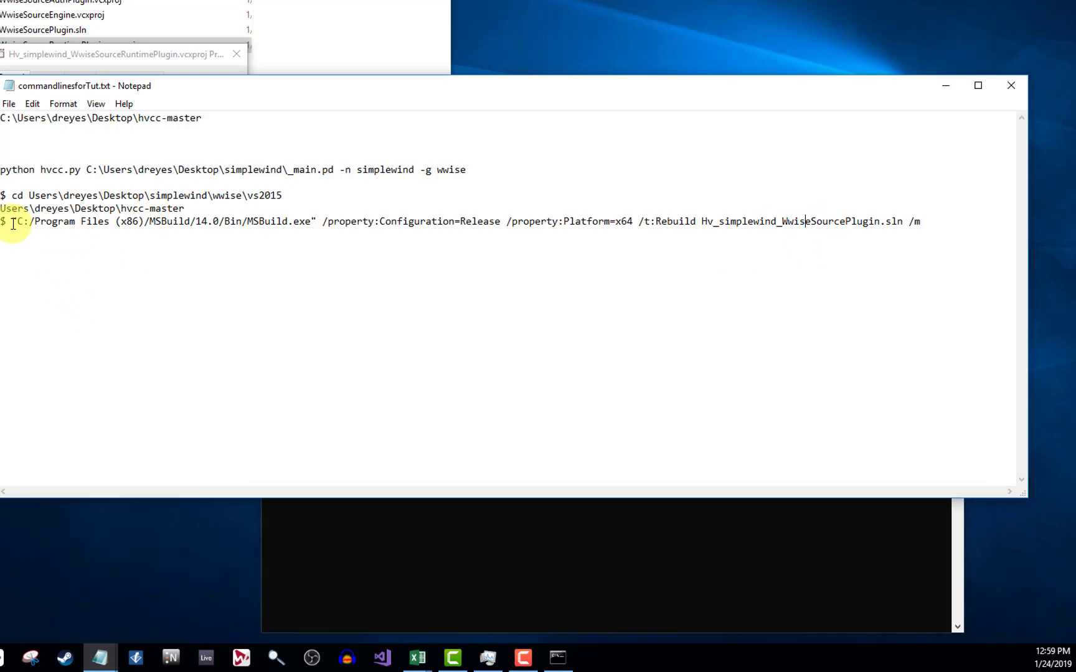
{"action": "left_click_drag", "start_coordinate": [926, 224], "coordinate": [18, 226]}
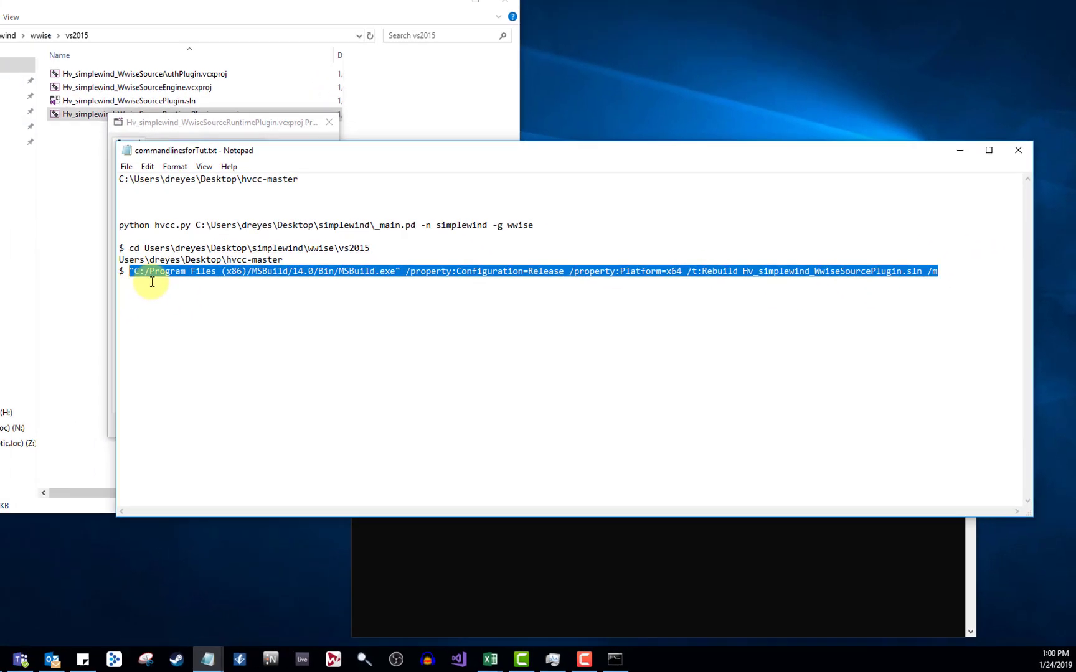
{"action": "left_click", "coordinate": [537, 508]}
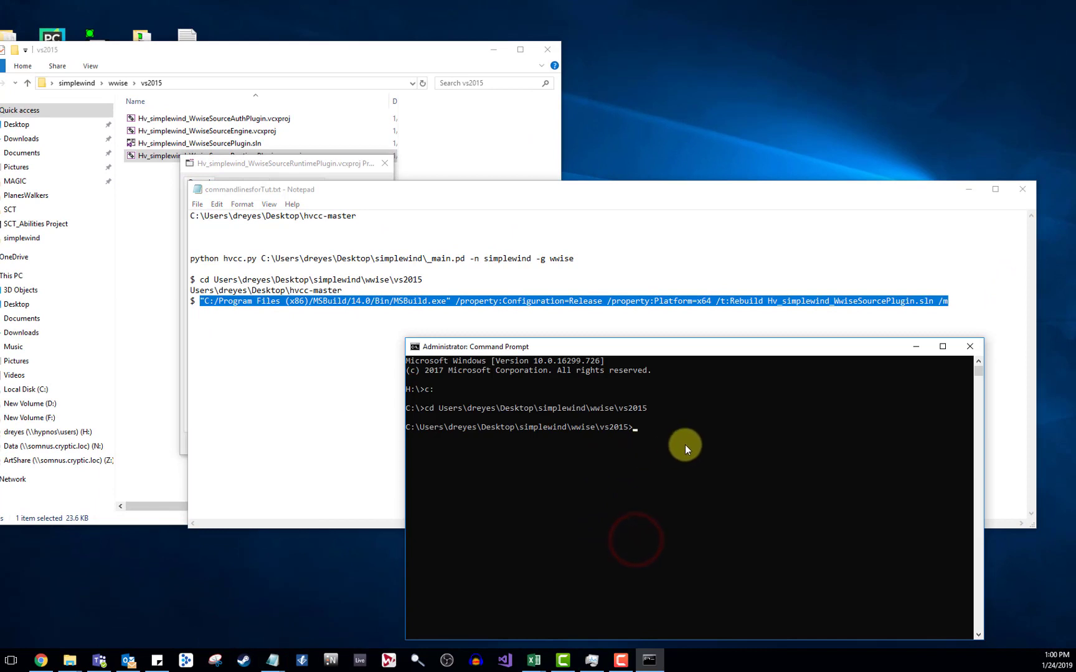
Step: Rebuild Hv_simplewind_WwiseSourcePlugin.sln with MSBuild for Release x64 (/t:Rebuild)
{"action": "left_click", "coordinate": [193, 143]}
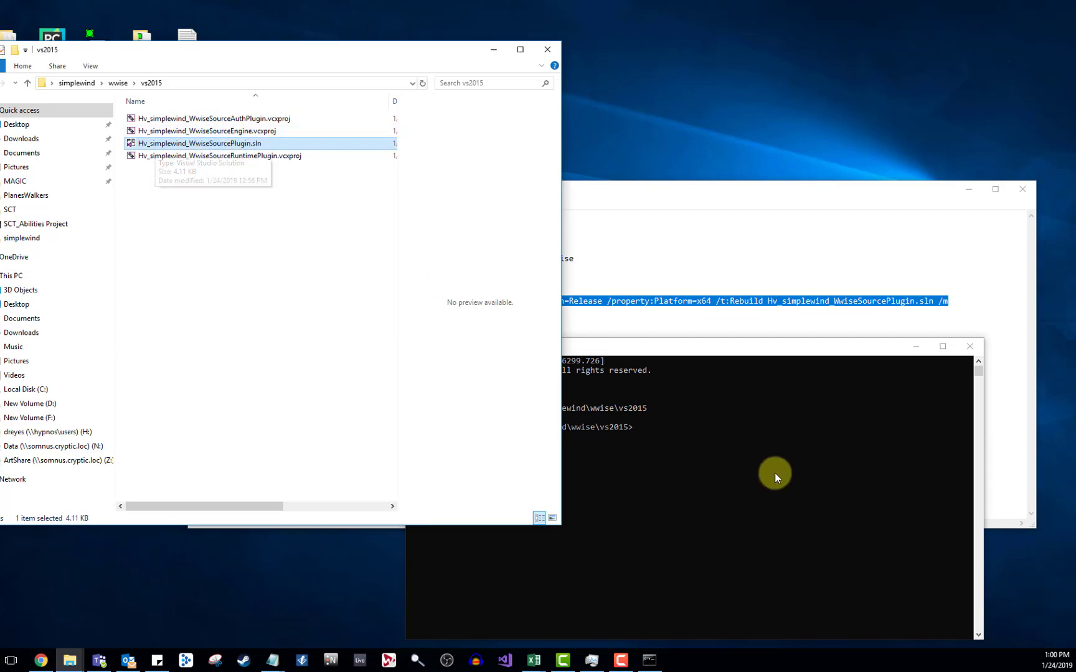
{"action": "left_click", "coordinate": [720, 473]}
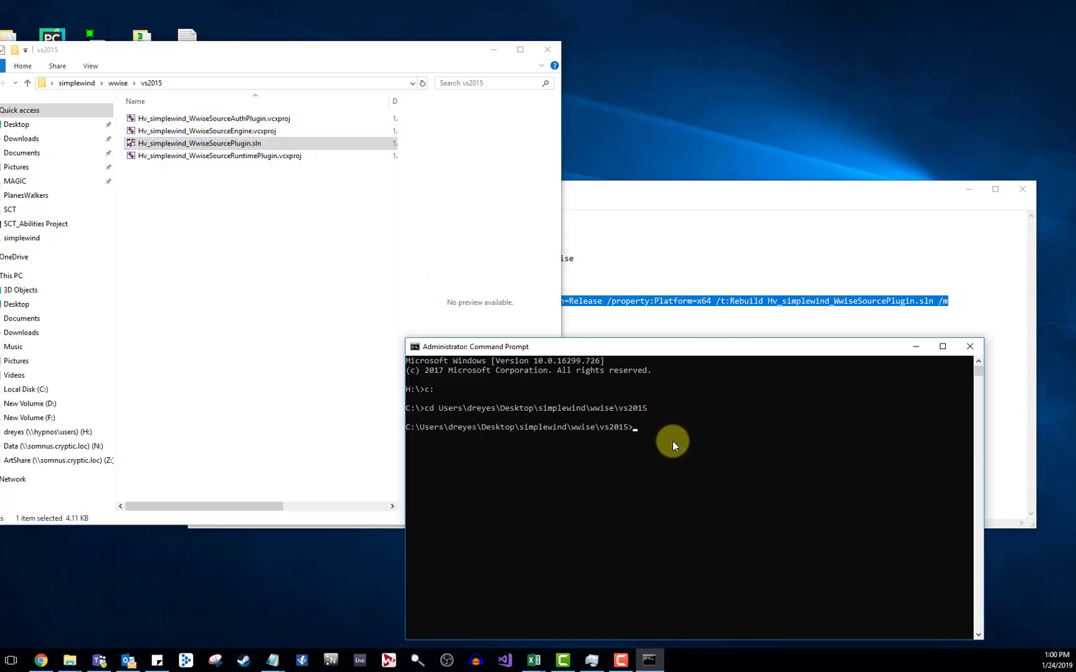
{"action": "right_click", "coordinate": [672, 441]}
{"action": "key", "text": "Return"}
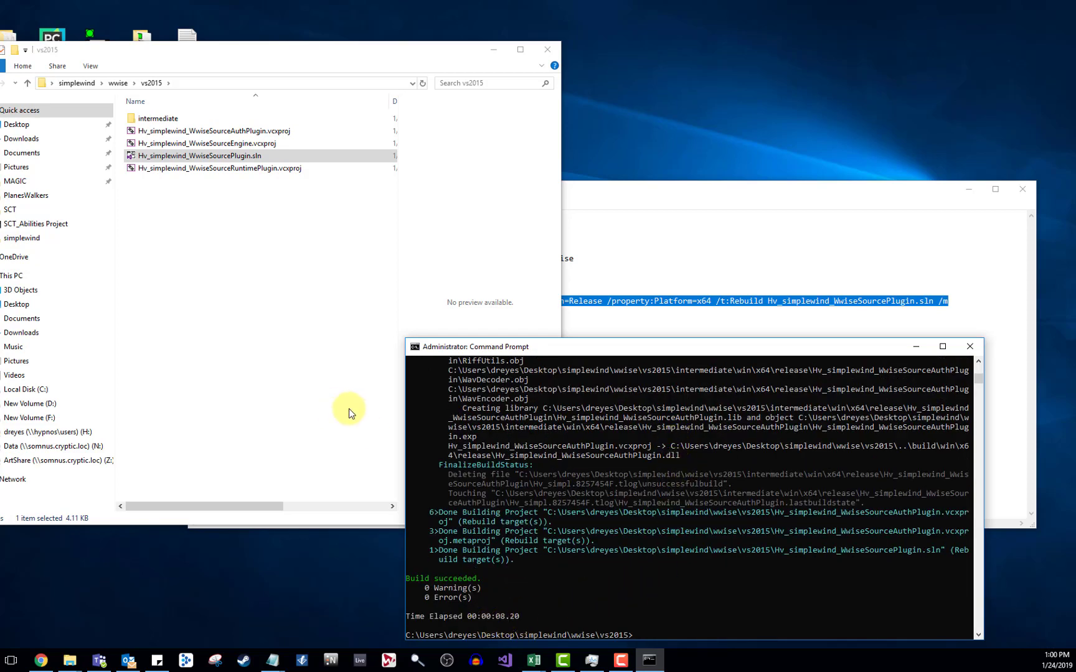
Step: Navigate from wwise into build\win\x64\release to show the five built plugin files
{"action": "left_click", "coordinate": [117, 82]}
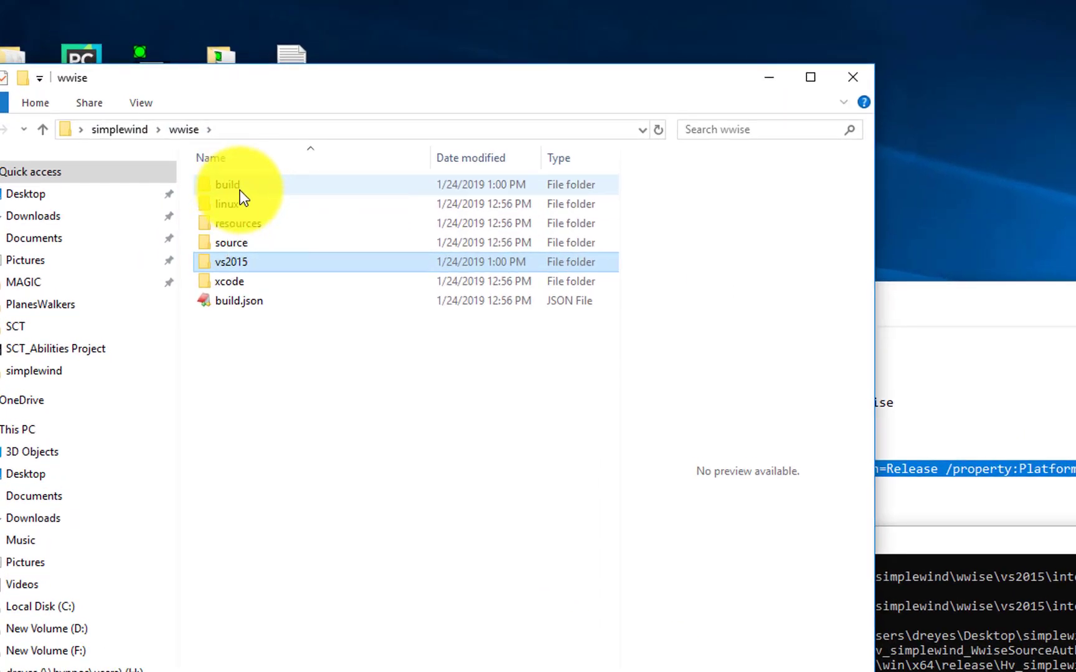
{"action": "double_click", "coordinate": [172, 134]}
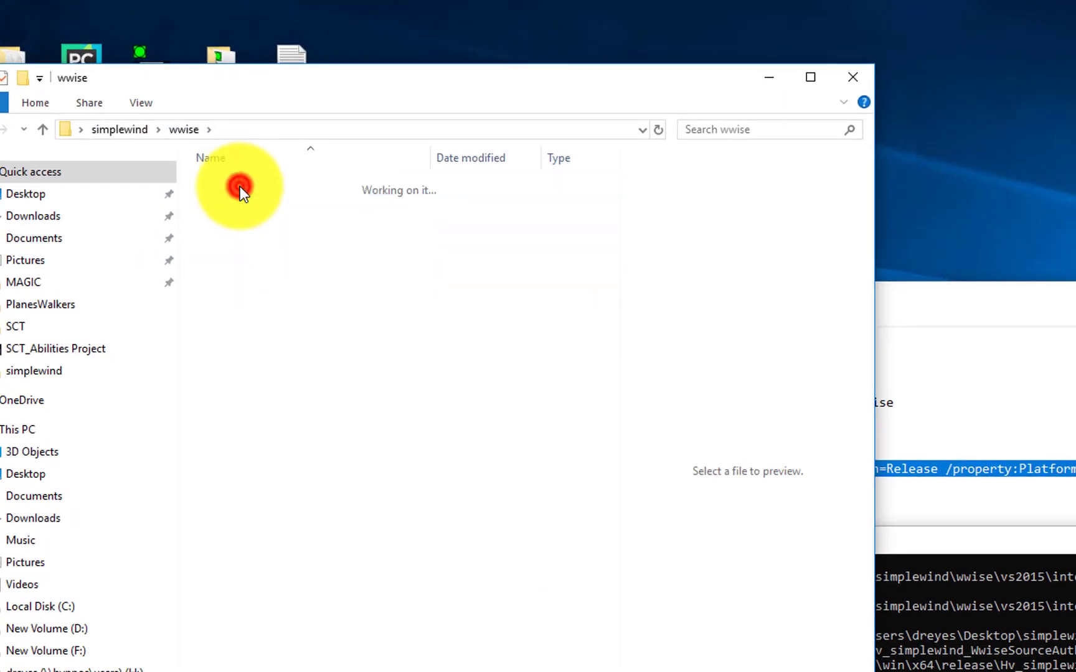
{"action": "double_click", "coordinate": [242, 185]}
{"action": "double_click", "coordinate": [252, 185]}
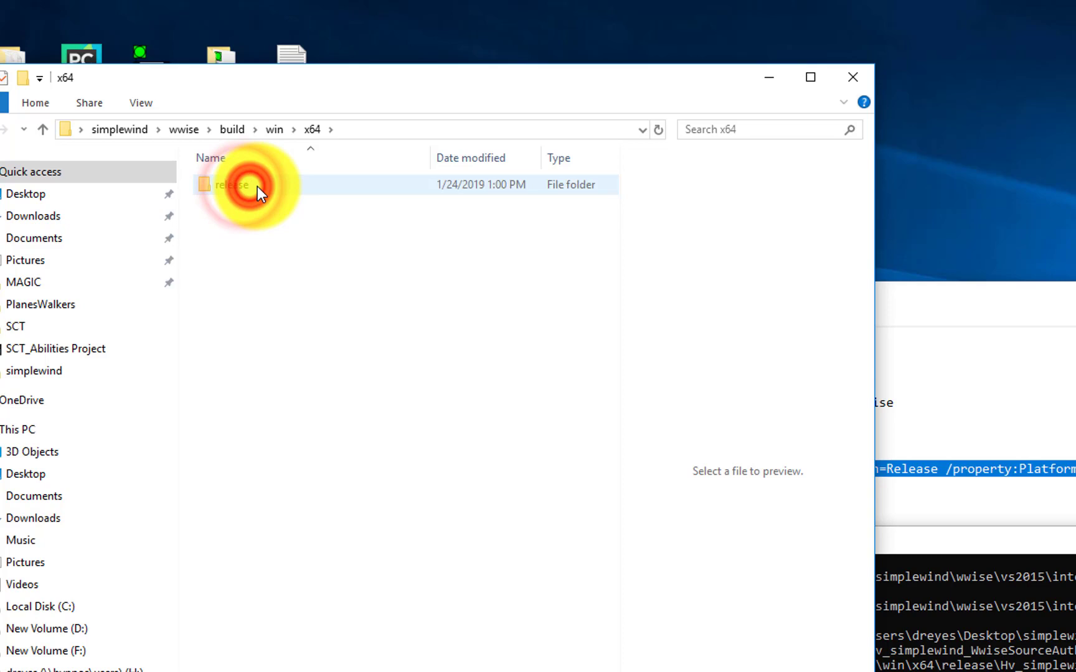
{"action": "double_click", "coordinate": [258, 185]}
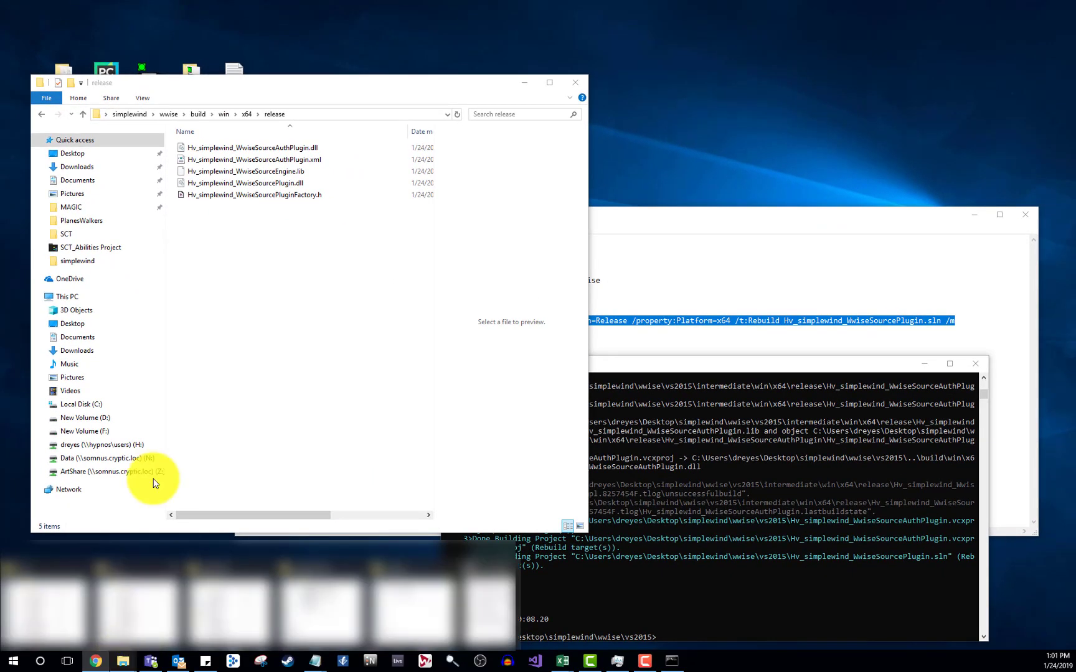
Step: Open a second File Explorer and browse C:\Program Files (x86)\Audiokinetic to Wwise 2017.2.2.6553
{"action": "right_click", "coordinate": [122, 660]}
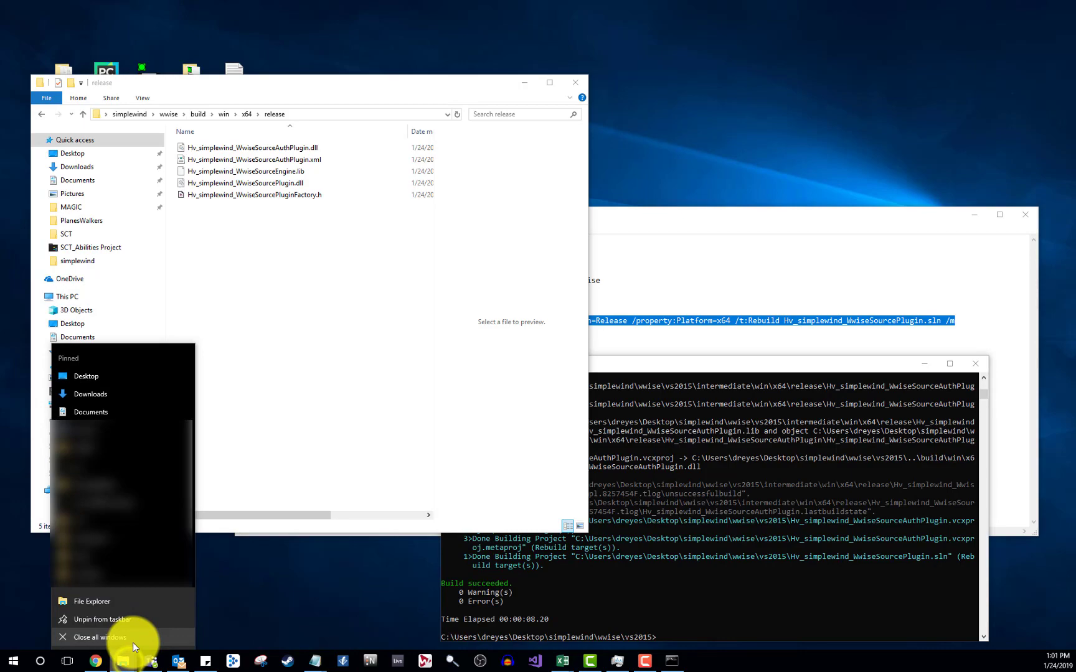
{"action": "left_click", "coordinate": [105, 600]}
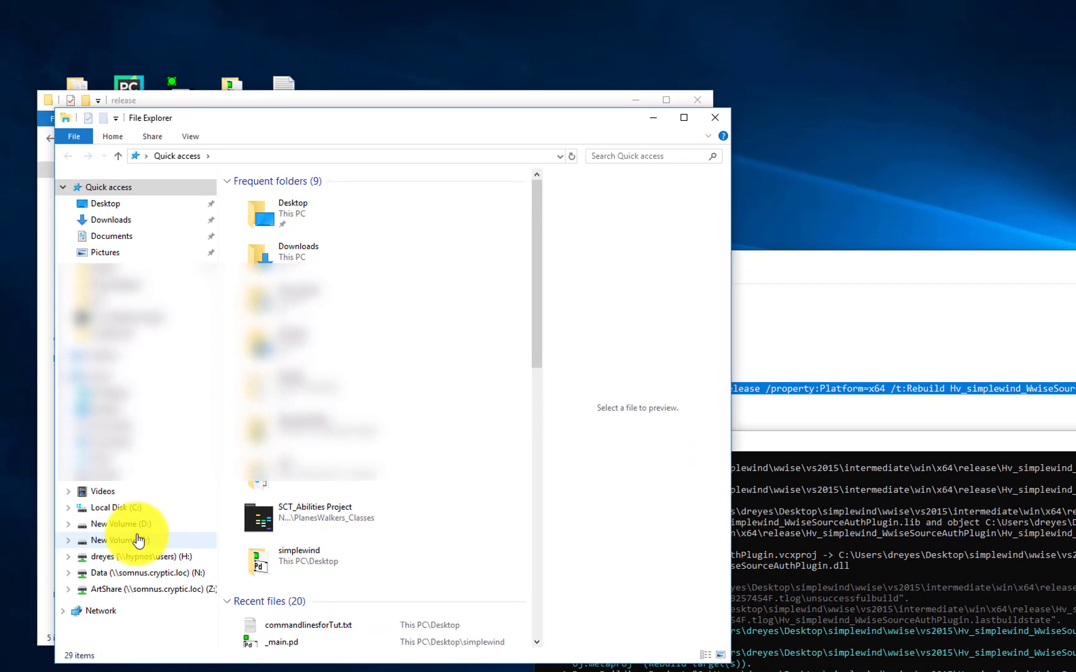
{"action": "left_click", "coordinate": [125, 452]}
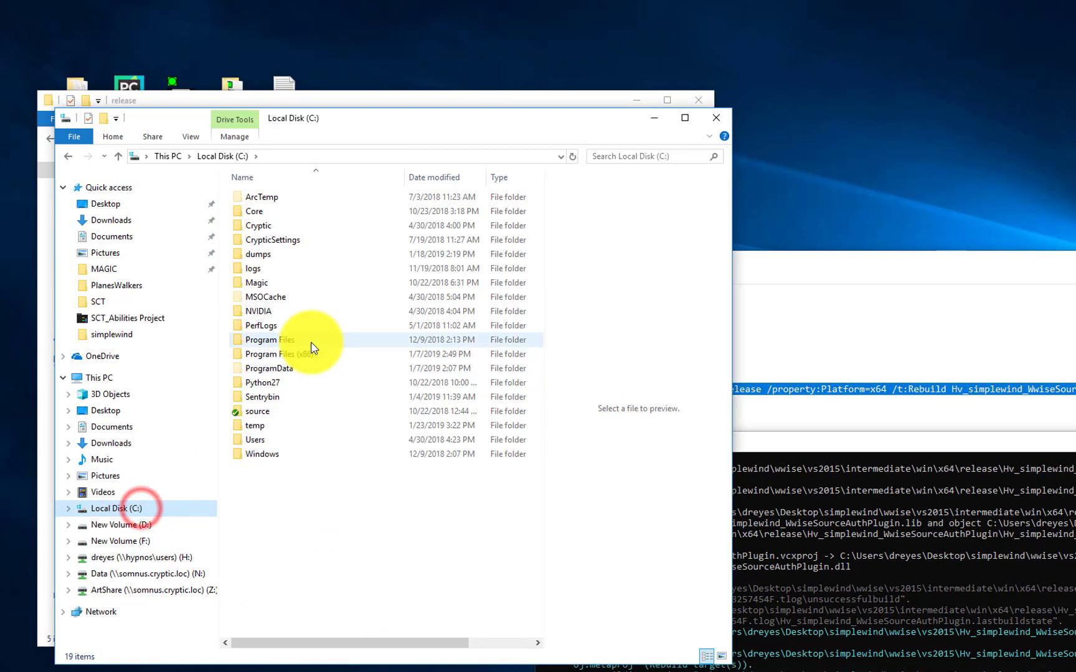
{"action": "double_click", "coordinate": [280, 354]}
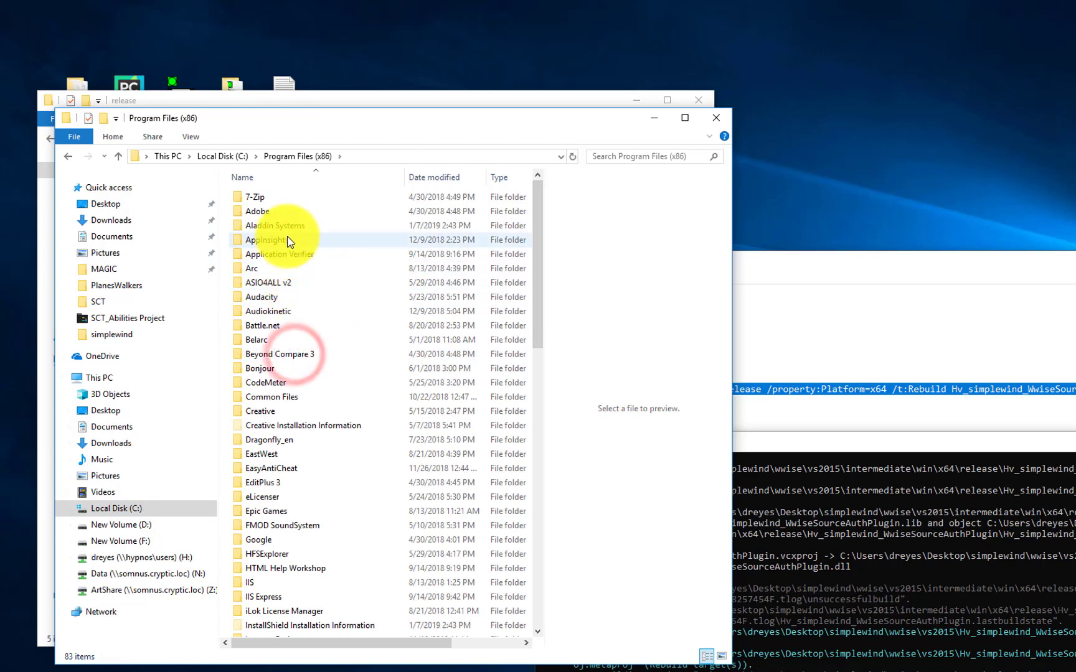
{"action": "double_click", "coordinate": [271, 310]}
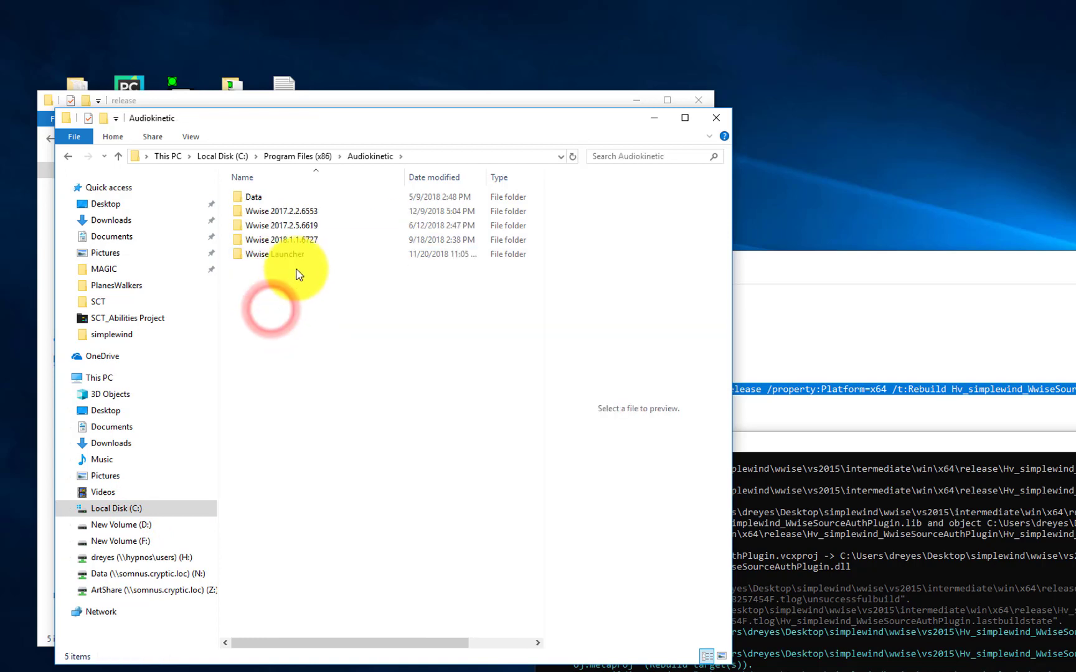
{"action": "left_click", "coordinate": [298, 211]}
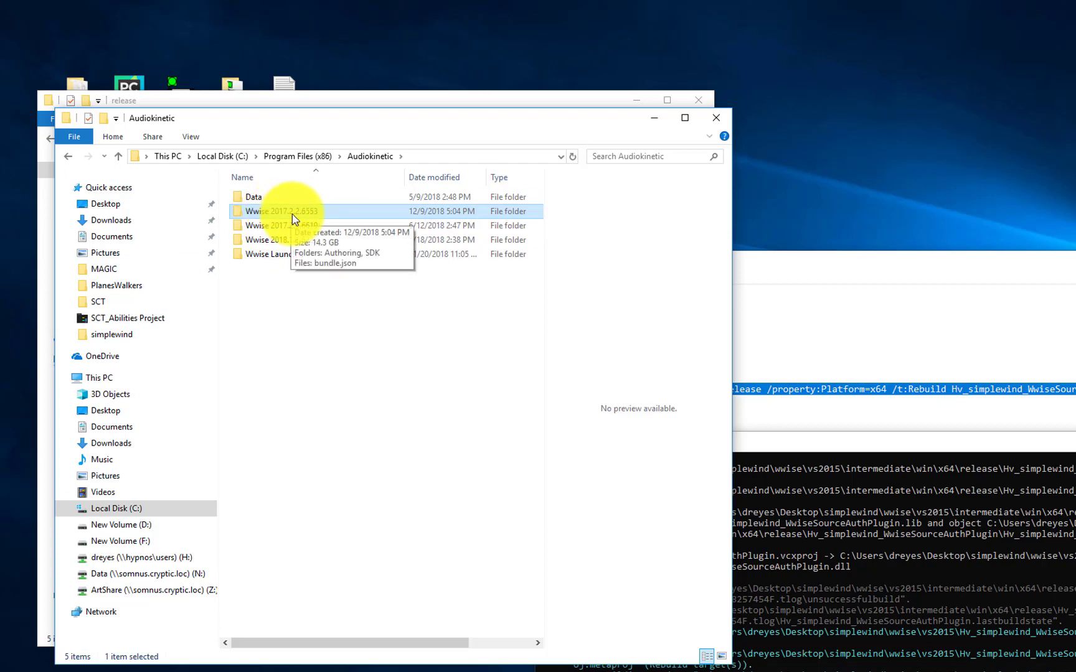
Step: Descend to Authoring\x64\Release\bin\plugins and arrange the window beside the release folder
{"action": "double_click", "coordinate": [291, 215]}
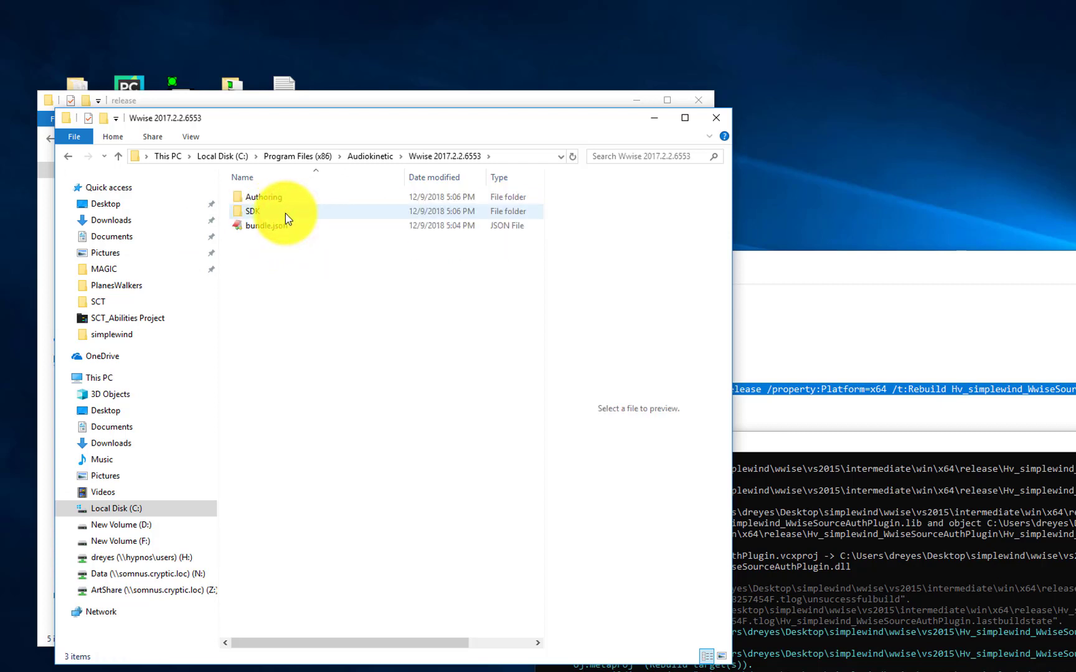
{"action": "double_click", "coordinate": [285, 208]}
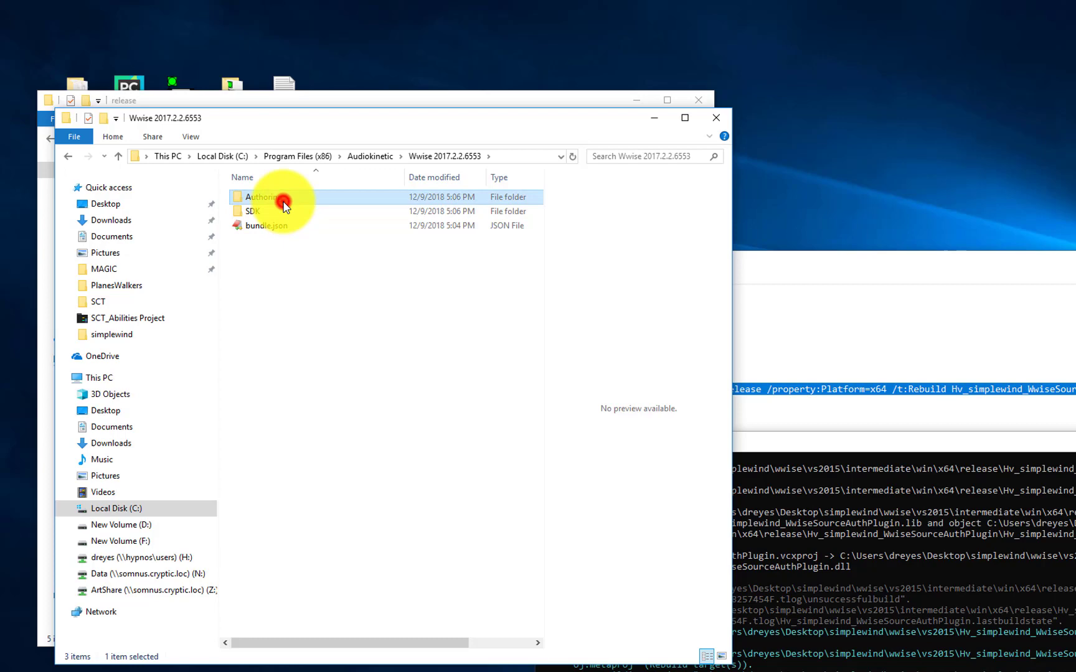
{"action": "double_click", "coordinate": [285, 224]}
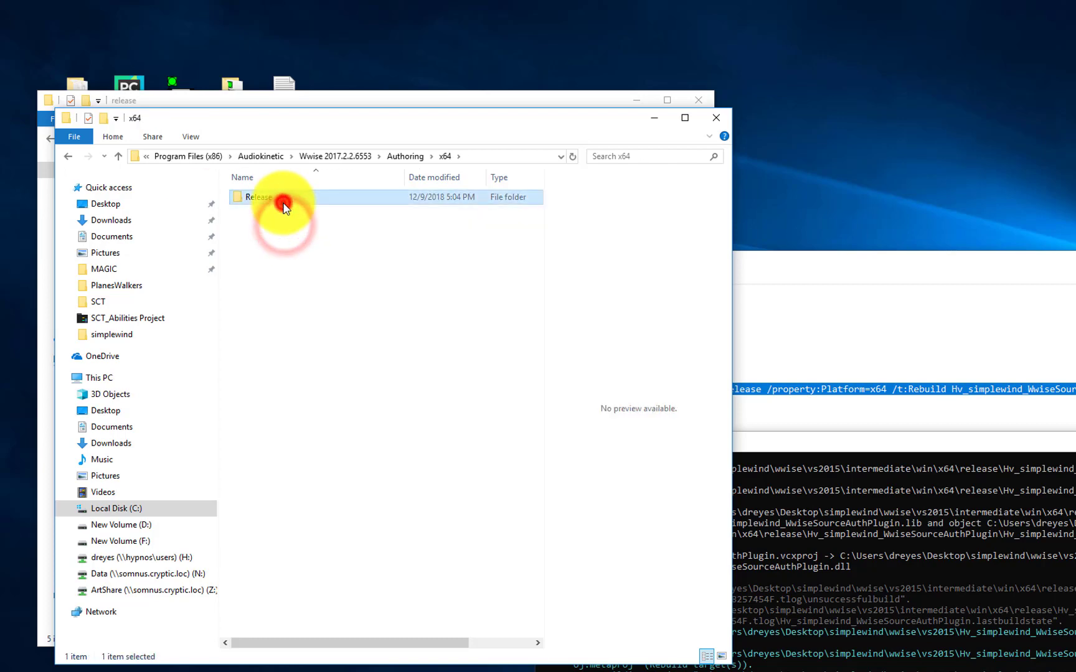
{"action": "double_click", "coordinate": [283, 200]}
{"action": "double_click", "coordinate": [283, 202]}
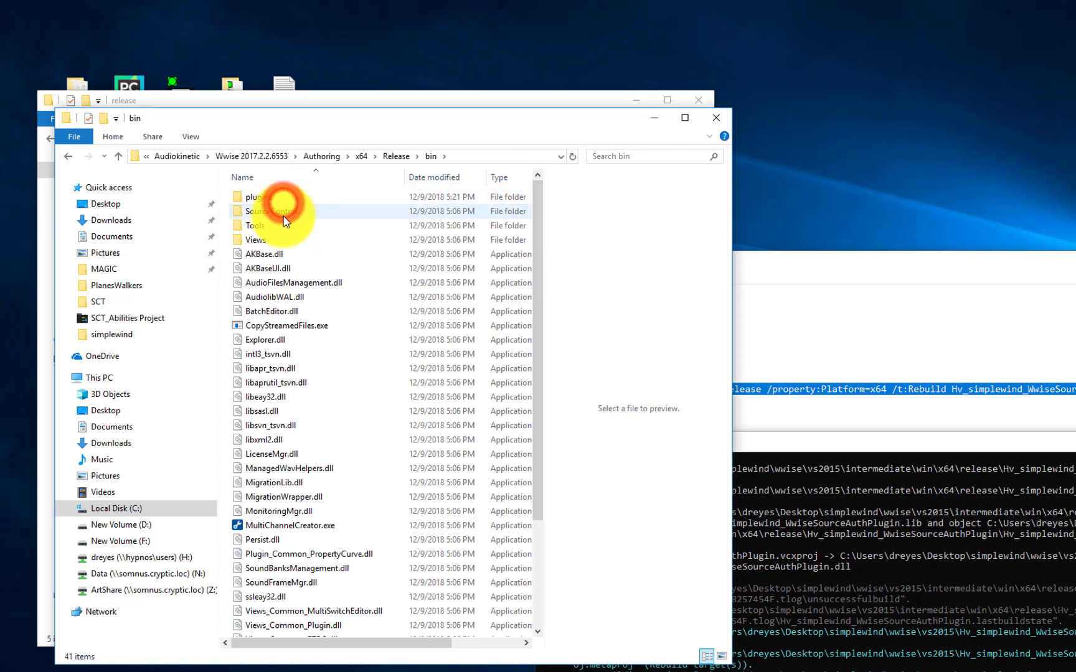
{"action": "double_click", "coordinate": [283, 203]}
{"action": "left_click_drag", "start_coordinate": [373, 117], "coordinate": [828, 79]}
{"action": "scroll", "coordinate": [835, 401], "scroll_direction": "down", "scroll_amount": 5}
{"action": "scroll", "coordinate": [835, 401], "scroll_direction": "down", "scroll_amount": 4}
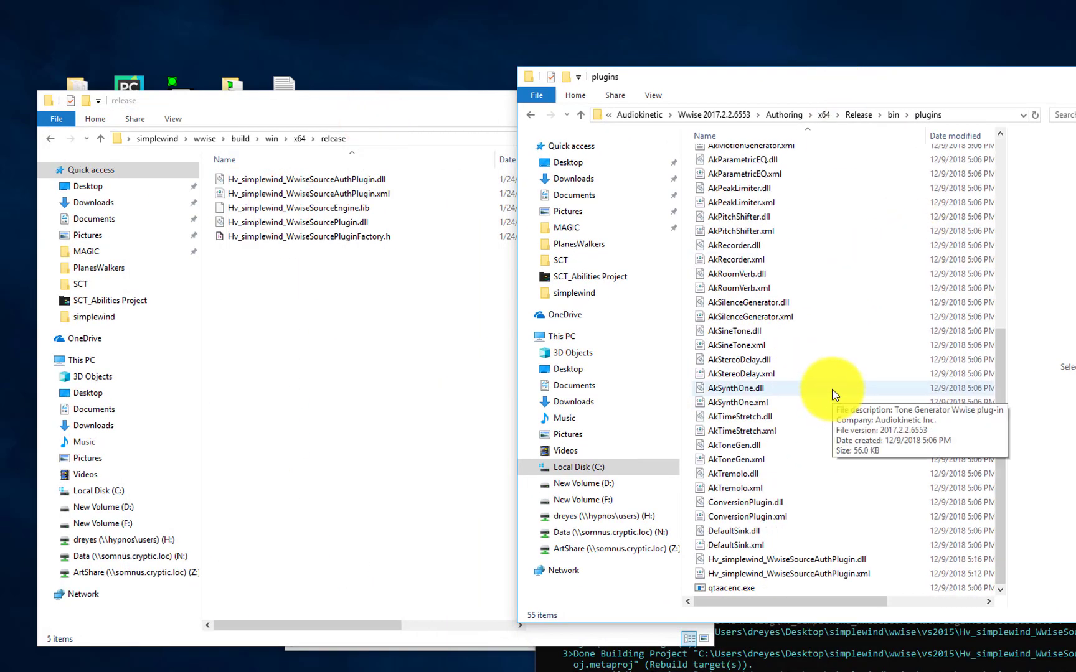
Step: Delete the old Hv_simplewind_WwiseSourceAuthPlugin .dll and .xml from the plugins folder
{"action": "left_click", "coordinate": [867, 564]}
{"action": "left_click", "coordinate": [869, 574], "text": "shift"}
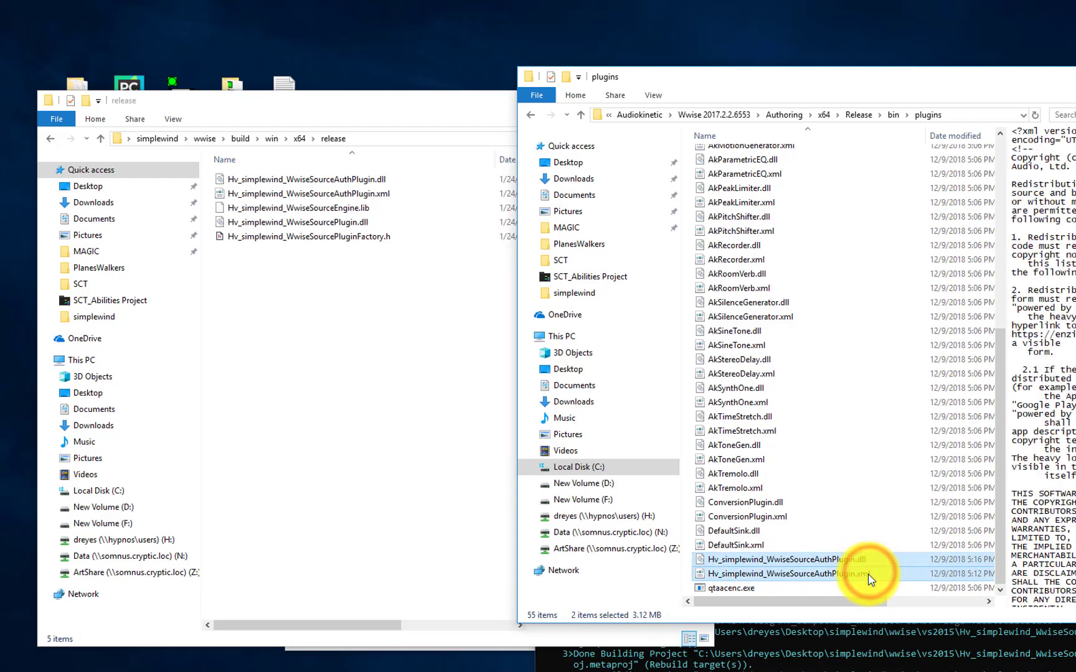
{"action": "right_click", "coordinate": [869, 579]}
{"action": "left_click", "coordinate": [912, 531]}
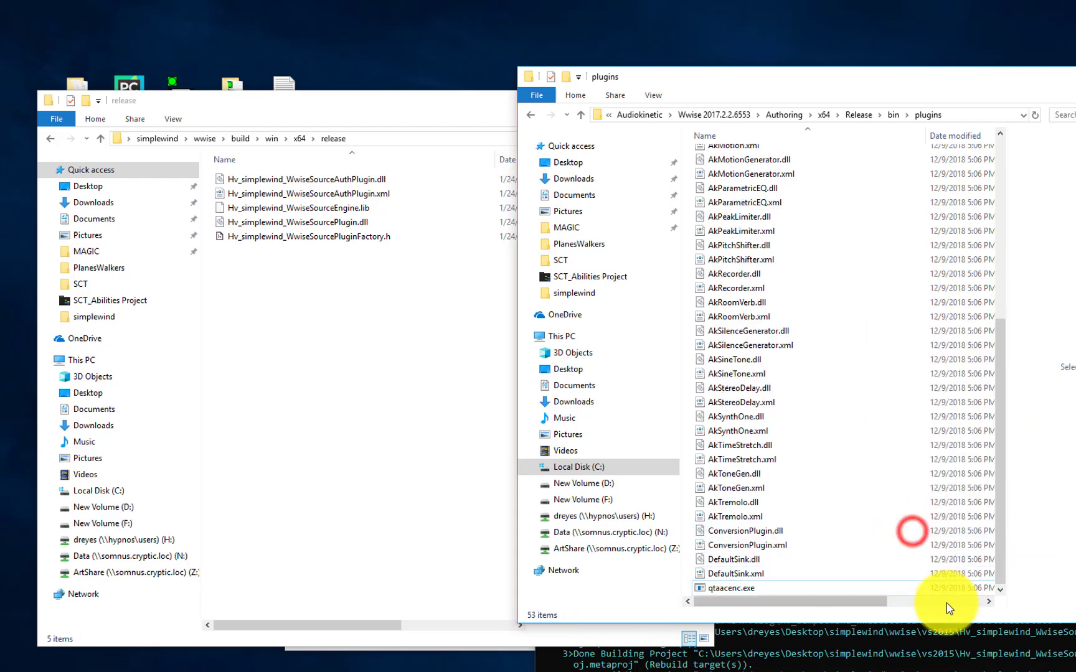
Step: Copy the newly built AuthPlugin .dll and .xml from release into the plugins folder
{"action": "left_click", "coordinate": [352, 182]}
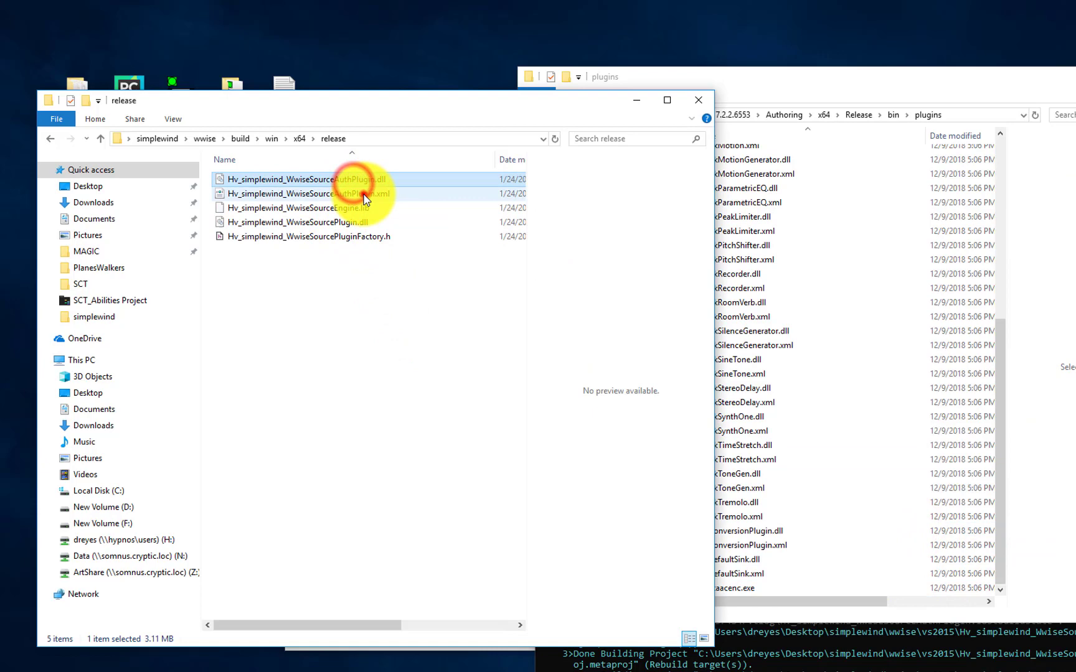
{"action": "left_click", "coordinate": [364, 195], "text": "shift"}
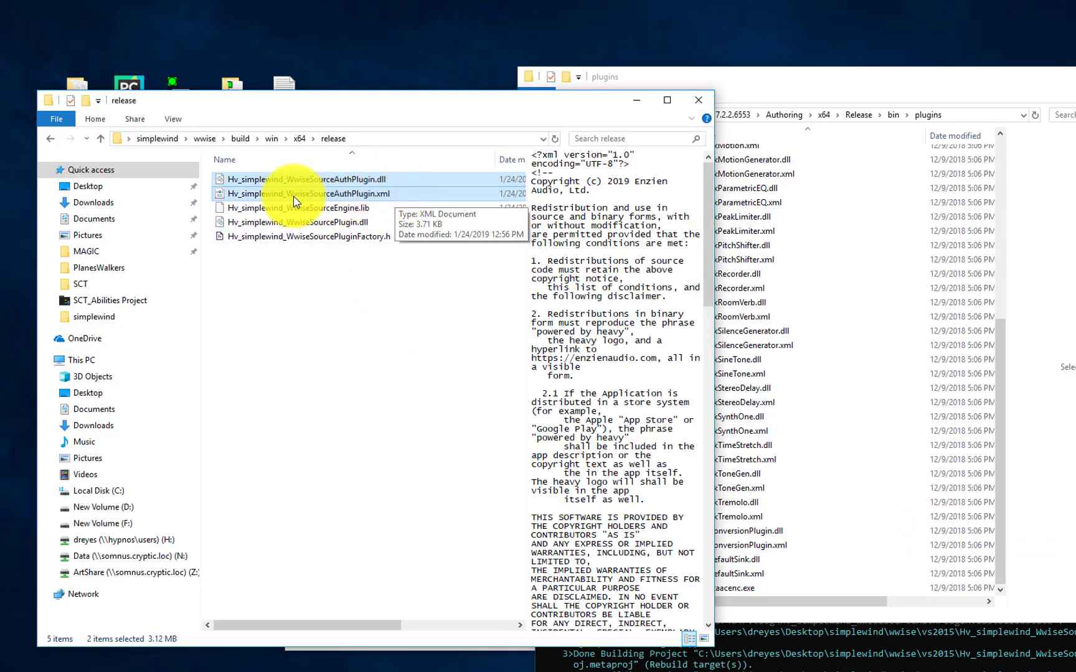
{"action": "right_click", "coordinate": [397, 193]}
{"action": "left_click", "coordinate": [457, 415]}
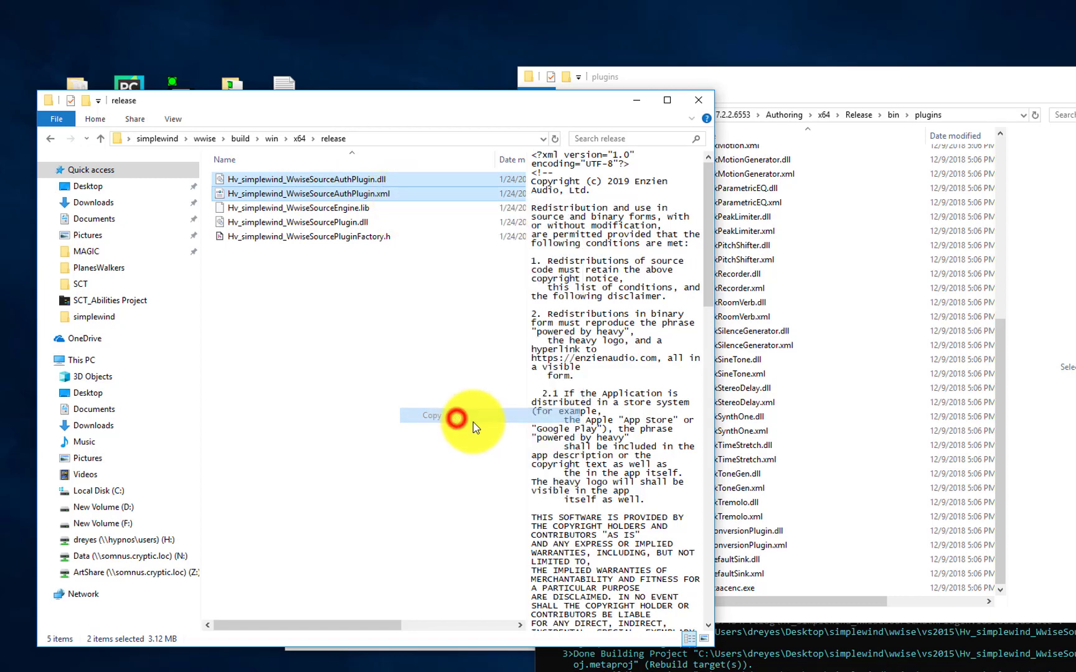
{"action": "right_click", "coordinate": [863, 483]}
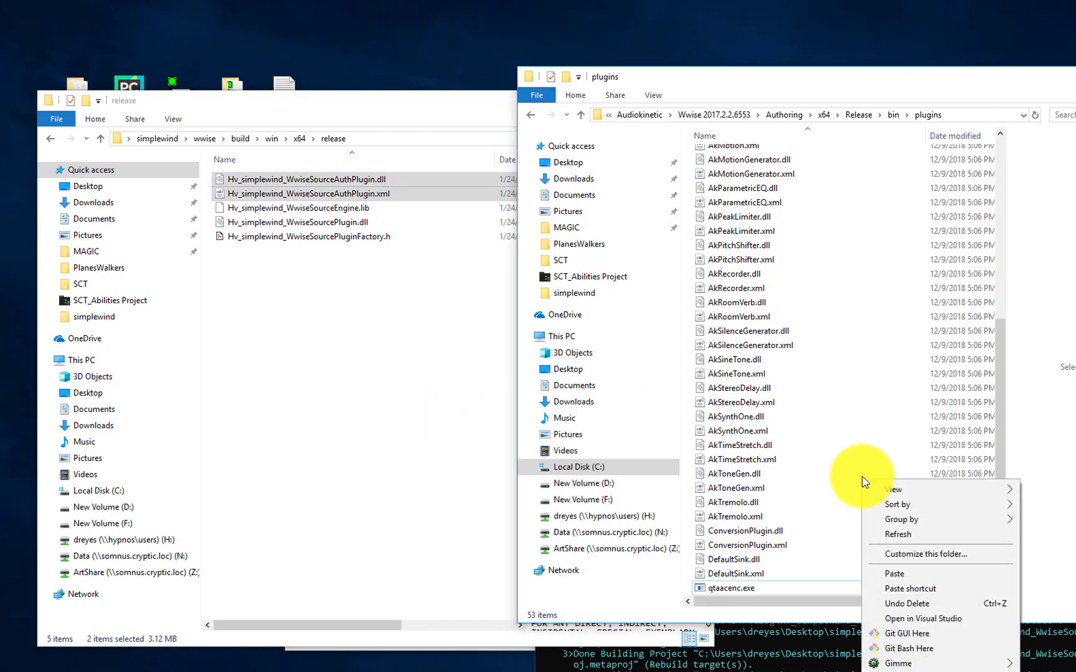
{"action": "left_click", "coordinate": [901, 574]}
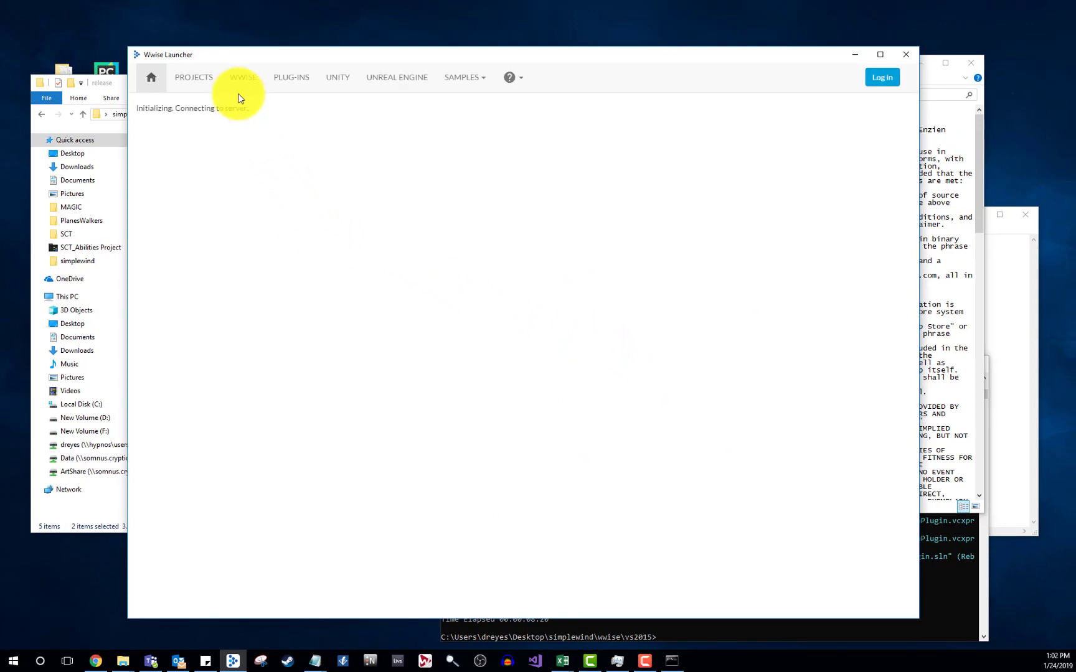
Step: Launch Wwise 2017.2.2 from the Launcher and create a new project named new3
{"action": "left_click", "coordinate": [236, 77]}
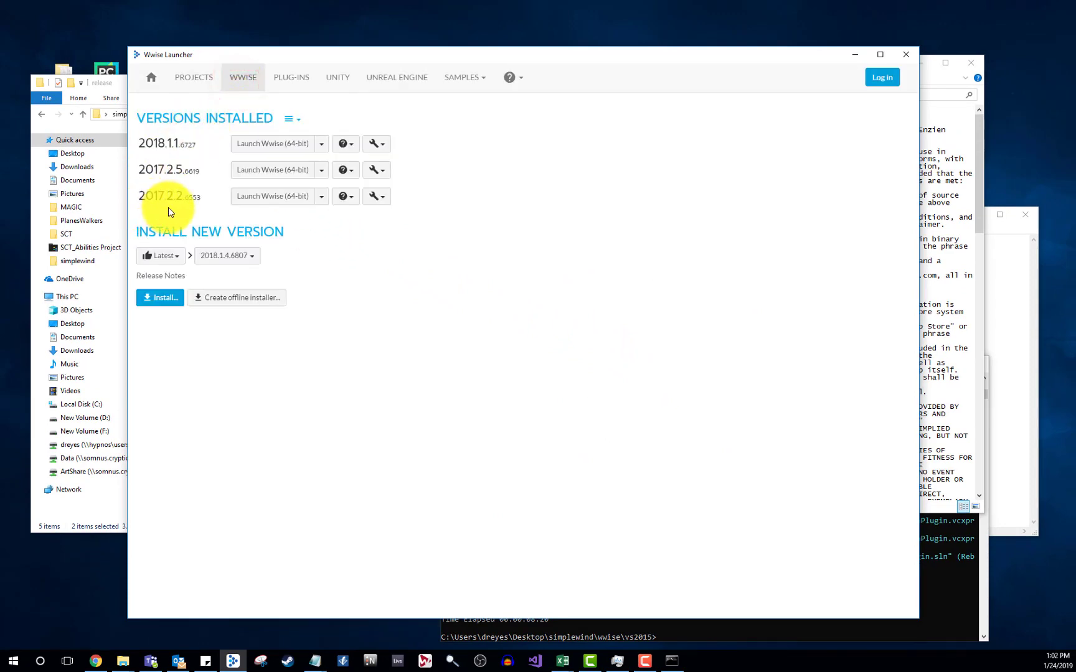
{"action": "left_click", "coordinate": [289, 198]}
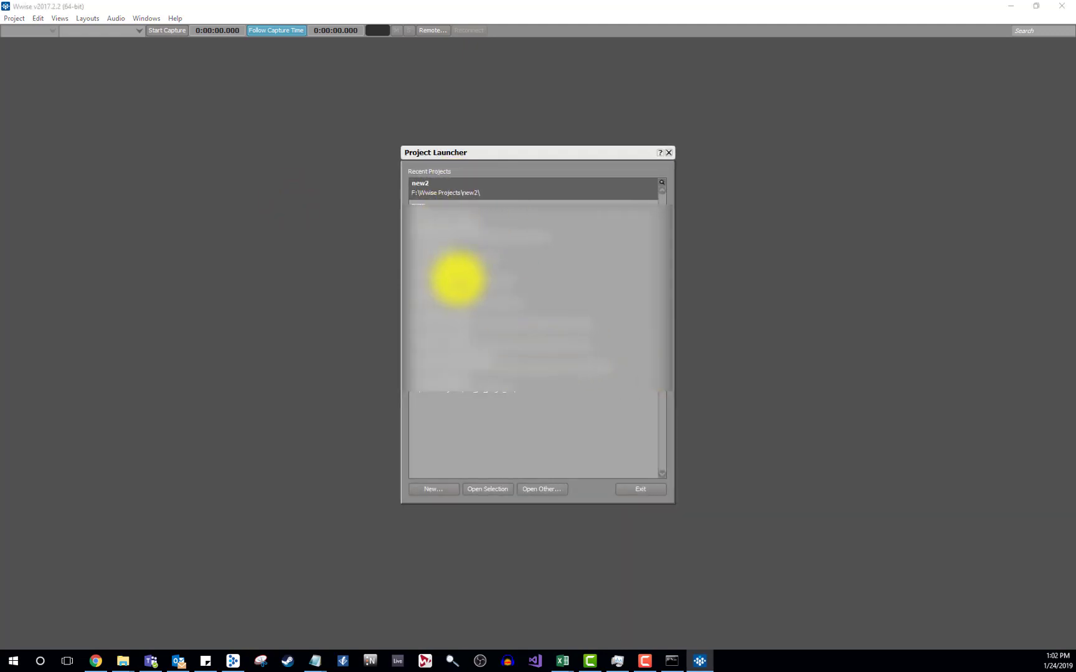
{"action": "left_click", "coordinate": [437, 491]}
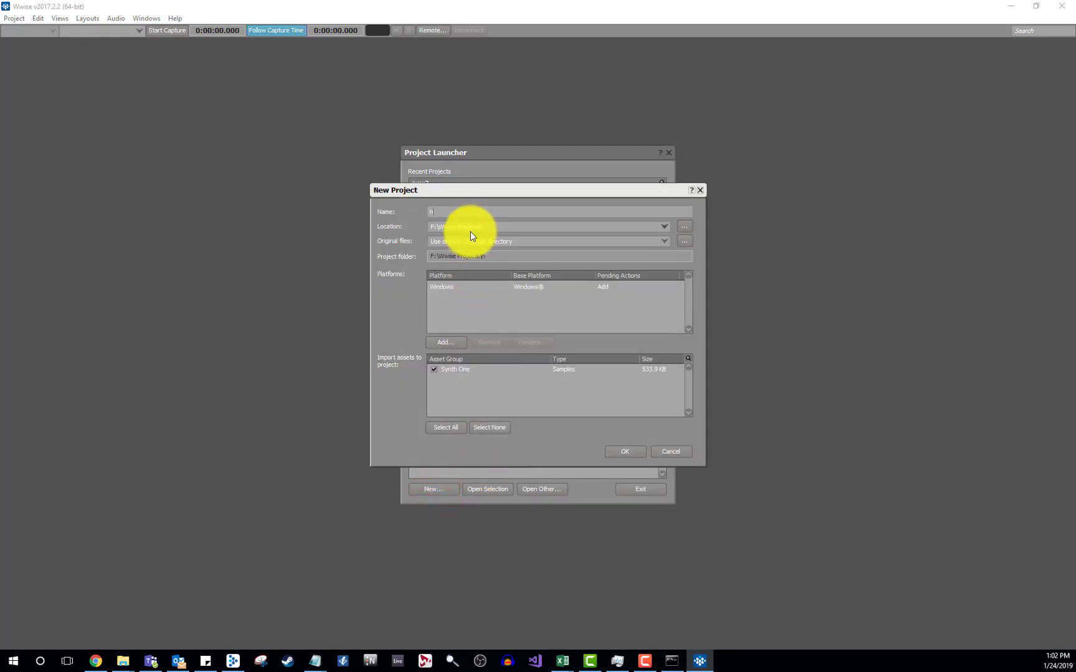
{"action": "type", "text": "new3"}
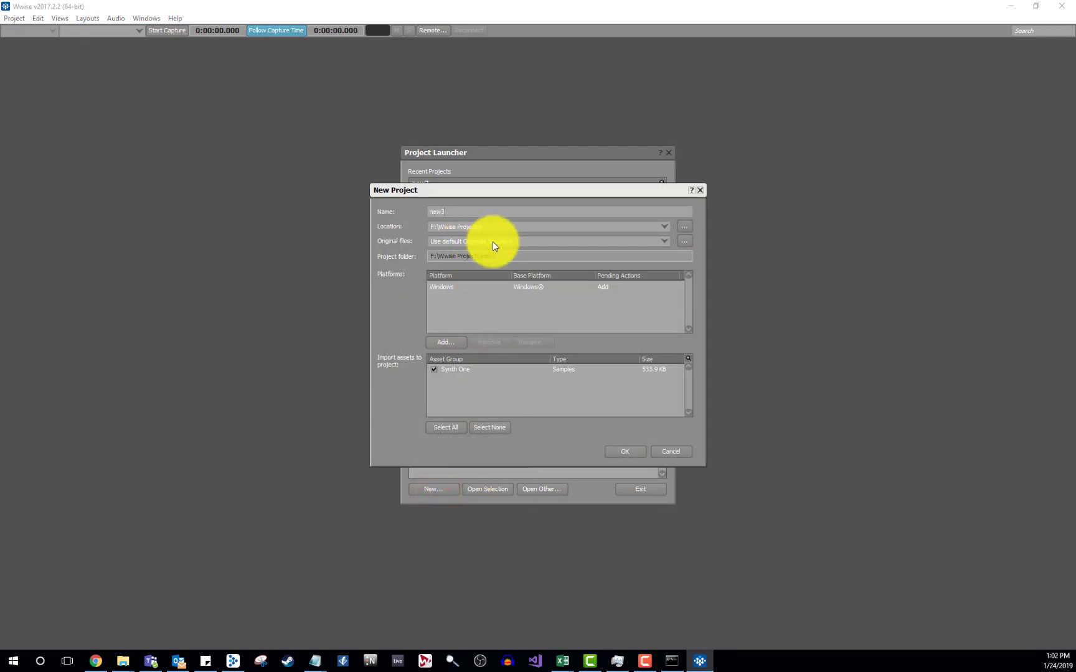
{"action": "left_click", "coordinate": [628, 453]}
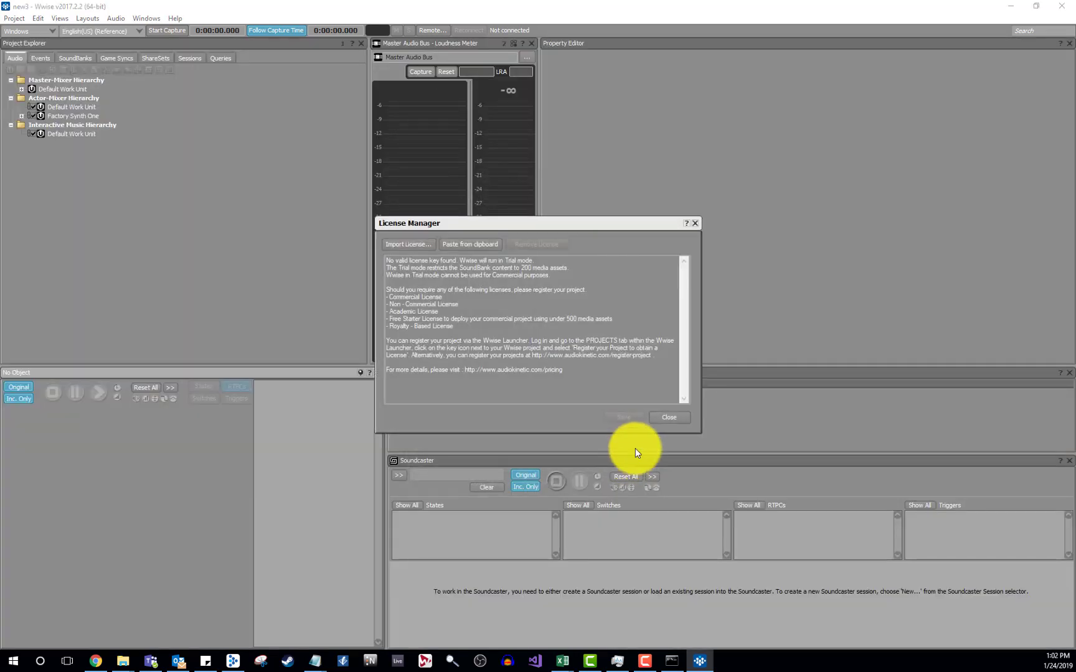
Step: Dismiss the licence notice, add a New Sound SFX under the Actor-Mixer Default Work Unit, and select it
{"action": "left_click", "coordinate": [666, 418]}
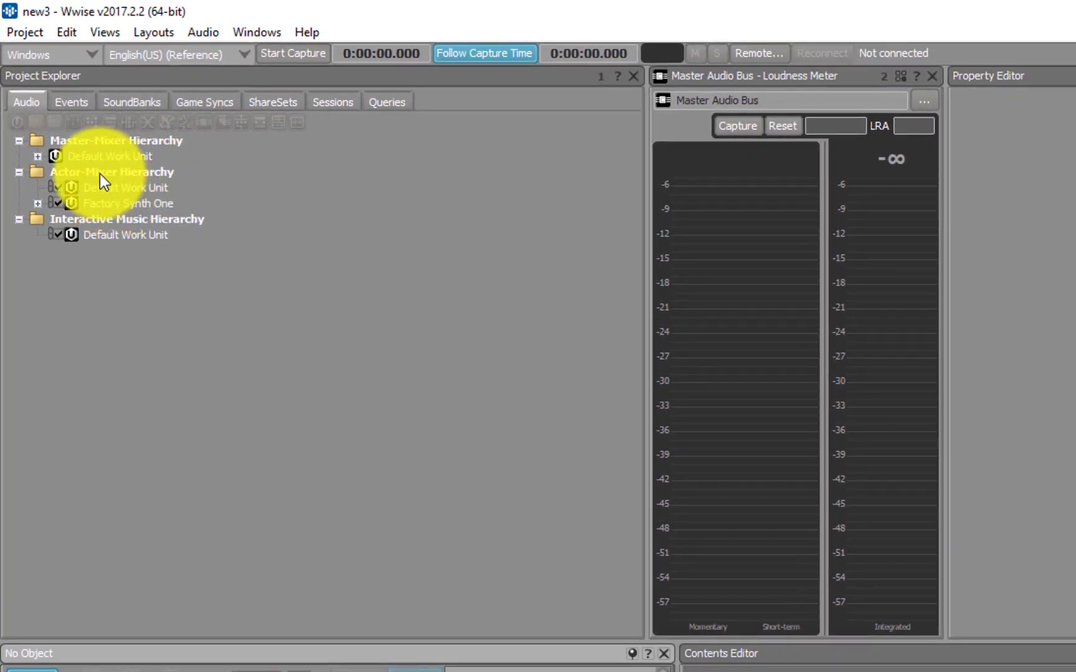
{"action": "left_click", "coordinate": [30, 98]}
{"action": "left_click", "coordinate": [108, 187]}
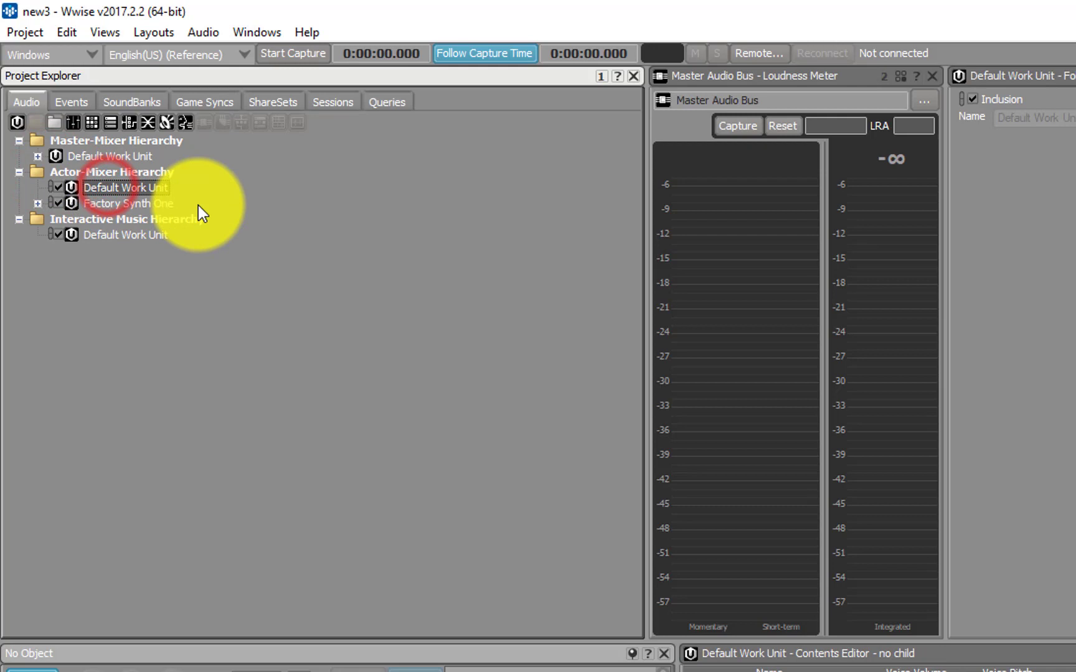
{"action": "left_click", "coordinate": [163, 121]}
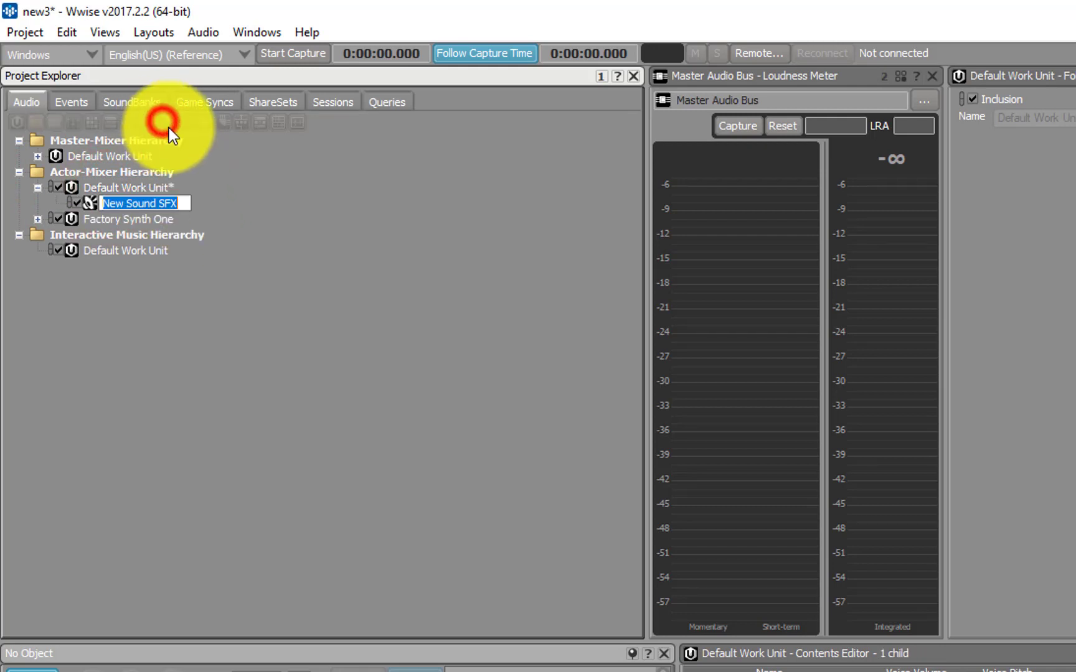
{"action": "left_click", "coordinate": [290, 227]}
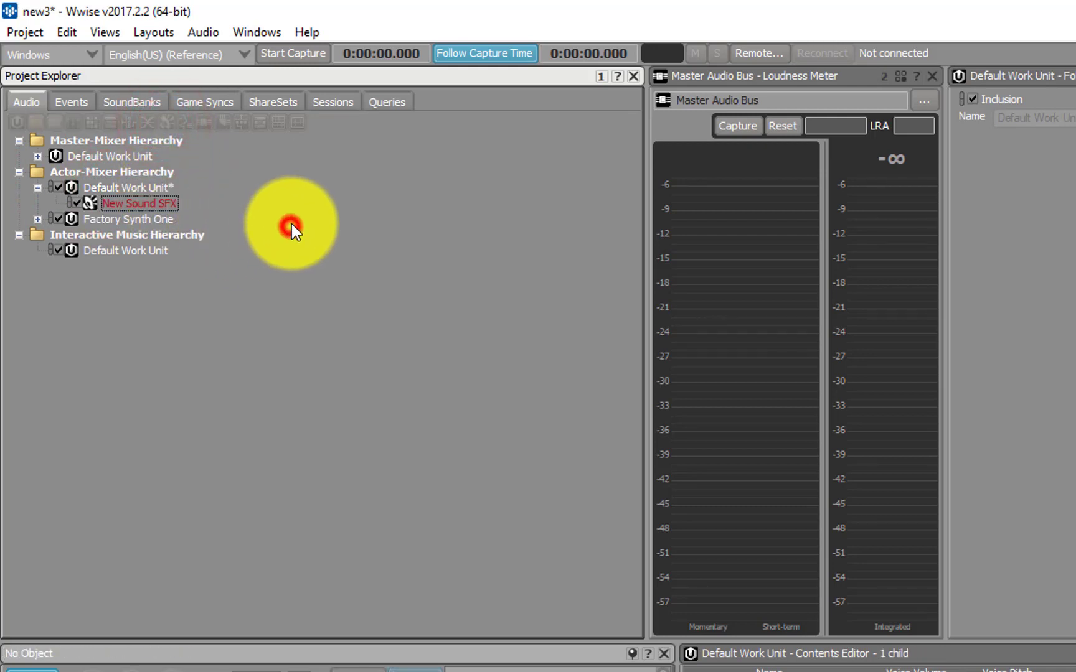
{"action": "left_click", "coordinate": [152, 203]}
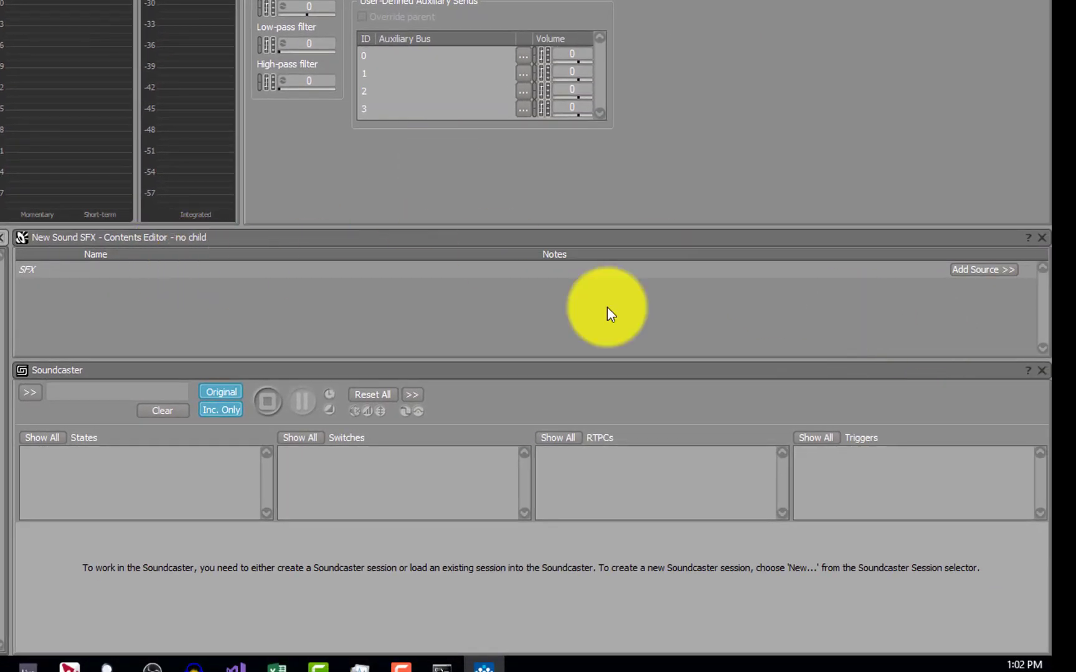
Step: Add a simplewind source to New Sound SFX and view its properties in the Designer layout
{"action": "left_click", "coordinate": [1001, 270]}
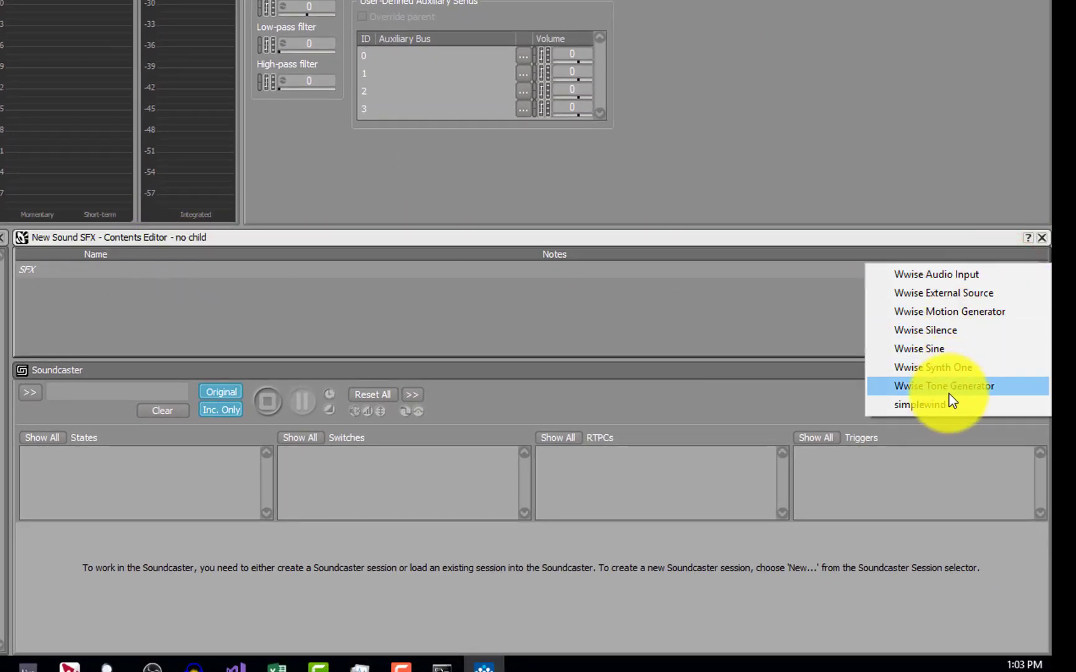
{"action": "left_click", "coordinate": [913, 406]}
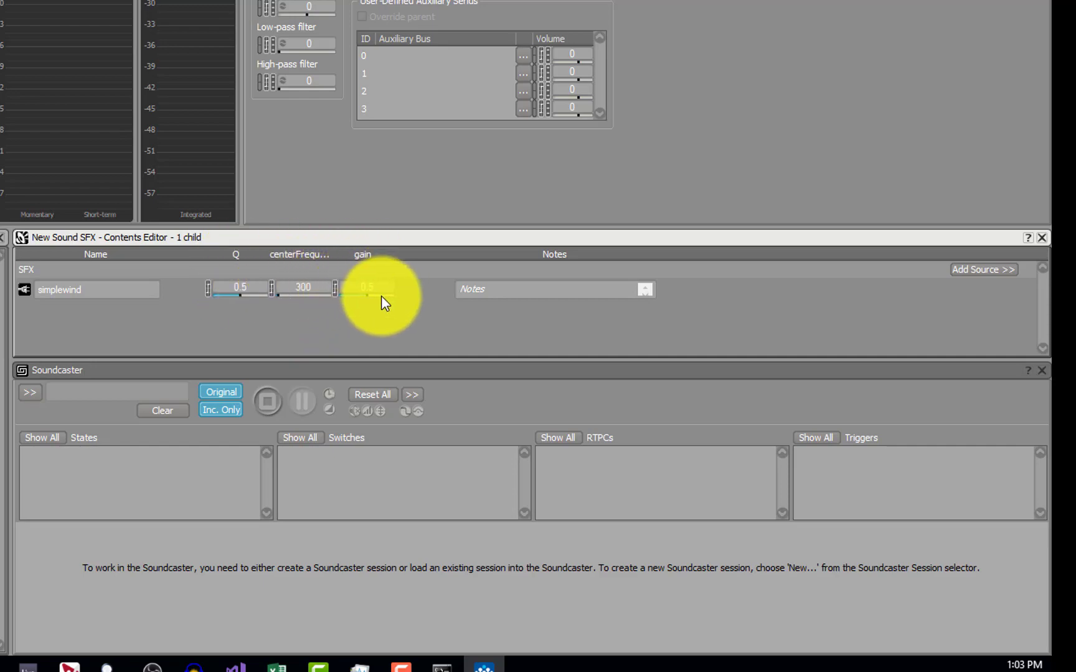
{"action": "key", "text": "F5"}
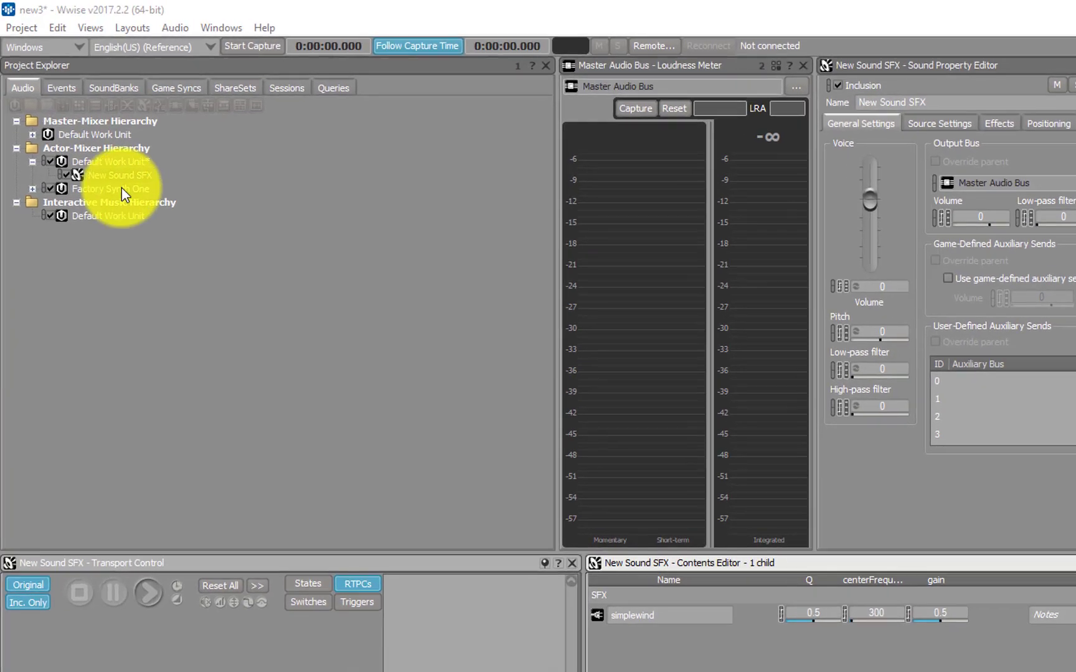
{"action": "left_click", "coordinate": [121, 187]}
{"action": "left_click", "coordinate": [127, 174]}
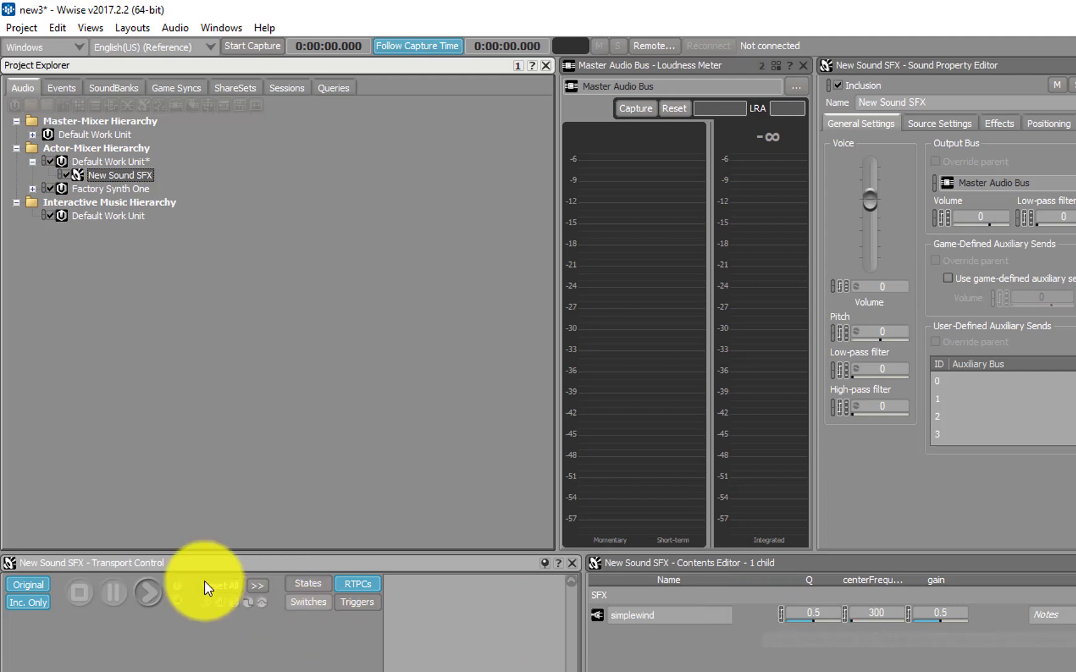
Step: Play the wind sound and adjust Q, centerFrequency and gain while listening
{"action": "left_click", "coordinate": [150, 588]}
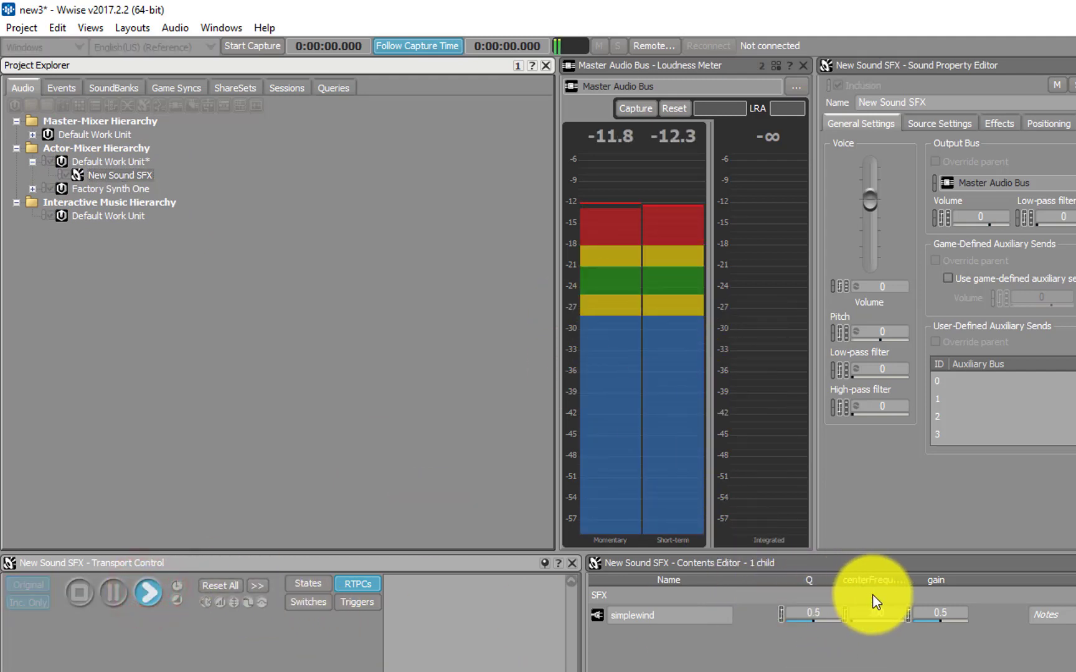
{"action": "left_click", "coordinate": [816, 619]}
{"action": "left_click_drag", "start_coordinate": [815, 620], "coordinate": [816, 621]}
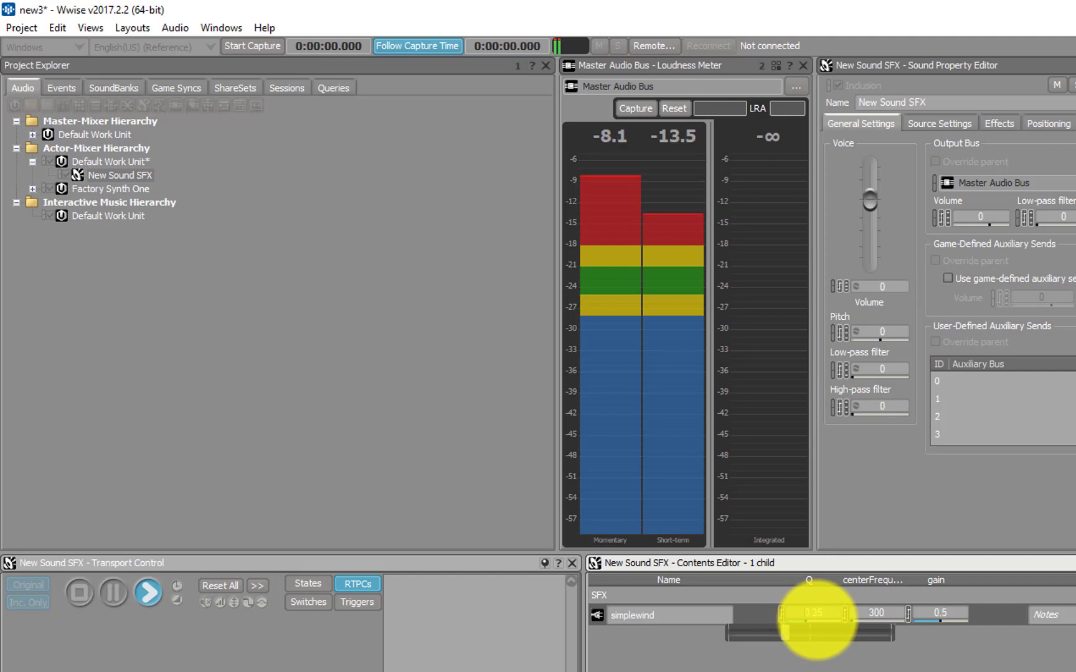
{"action": "left_click_drag", "start_coordinate": [858, 622], "coordinate": [858, 620]}
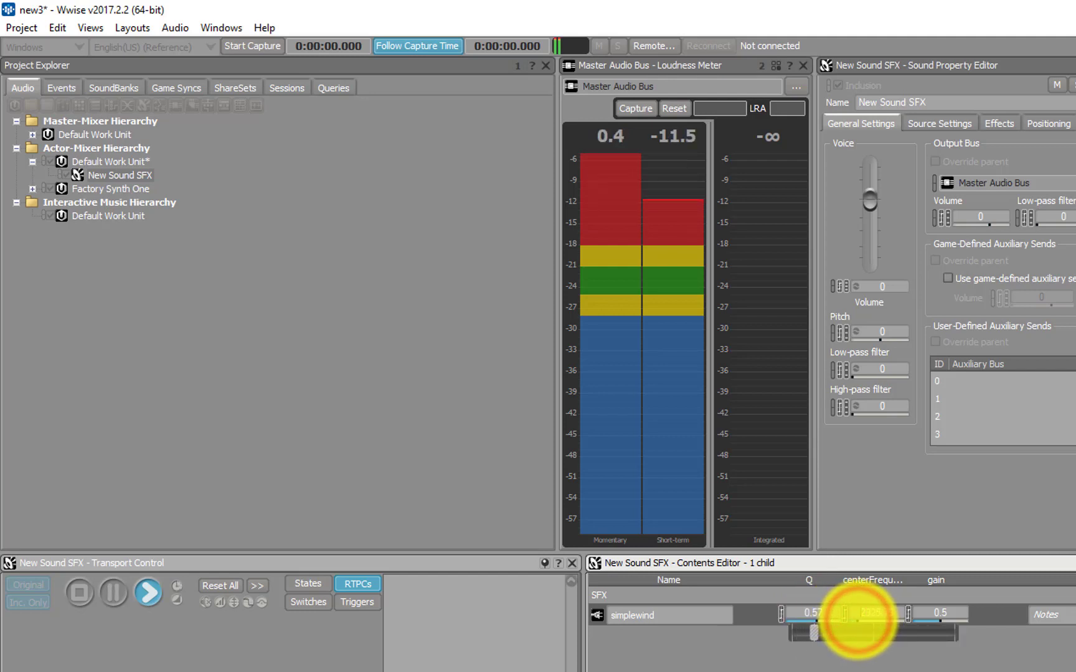
{"action": "left_click_drag", "start_coordinate": [941, 627], "coordinate": [933, 611]}
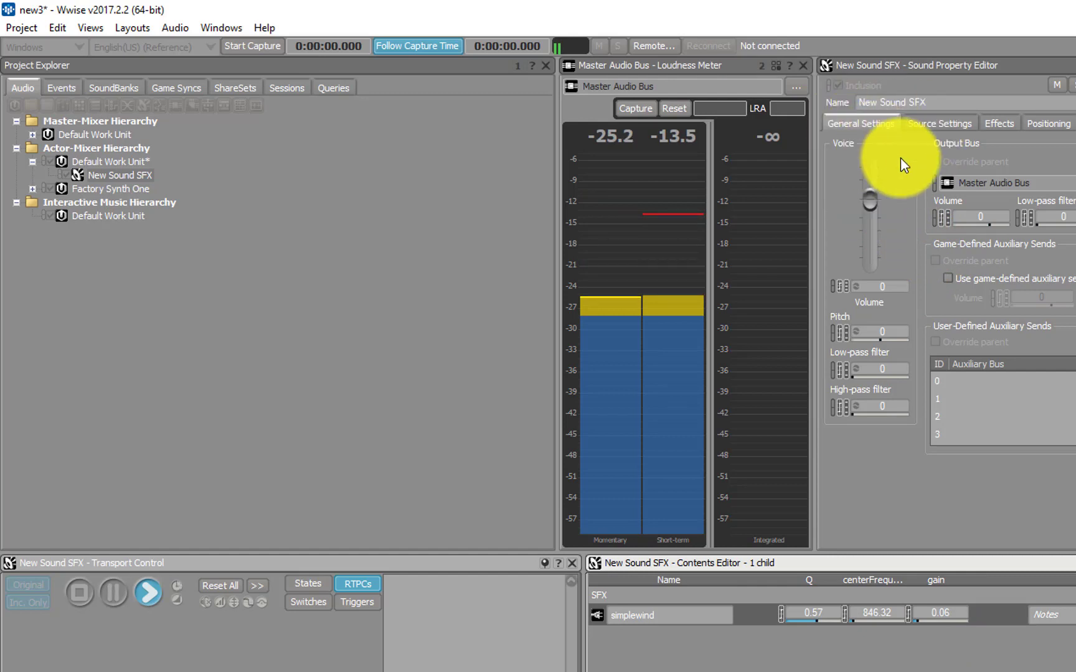
Step: Set Voice Volume to -4, then fine-tune gain to 0.34, Q to 0.96 and centerFrequency to 217.26
{"action": "left_click", "coordinate": [874, 206]}
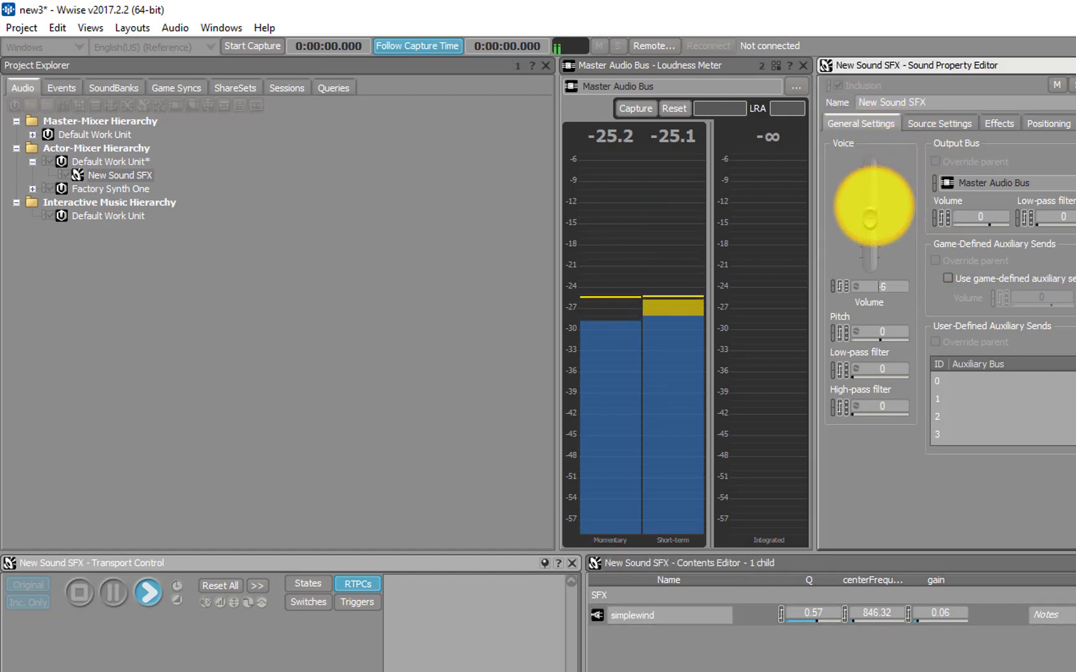
{"action": "left_click", "coordinate": [873, 206]}
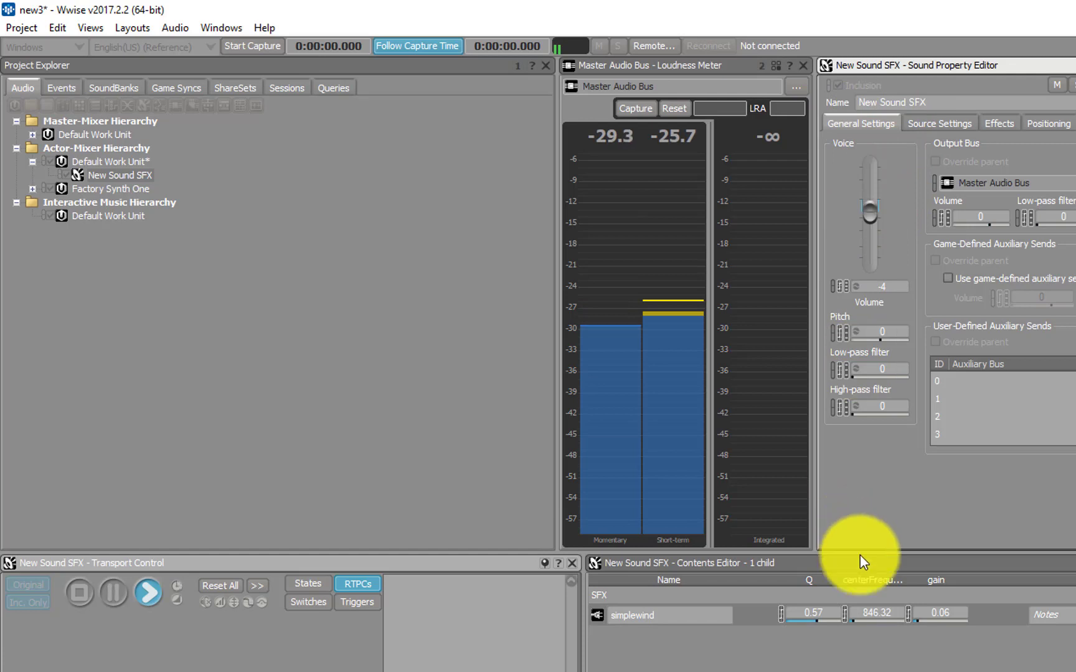
{"action": "left_click_drag", "start_coordinate": [920, 619], "coordinate": [919, 620]}
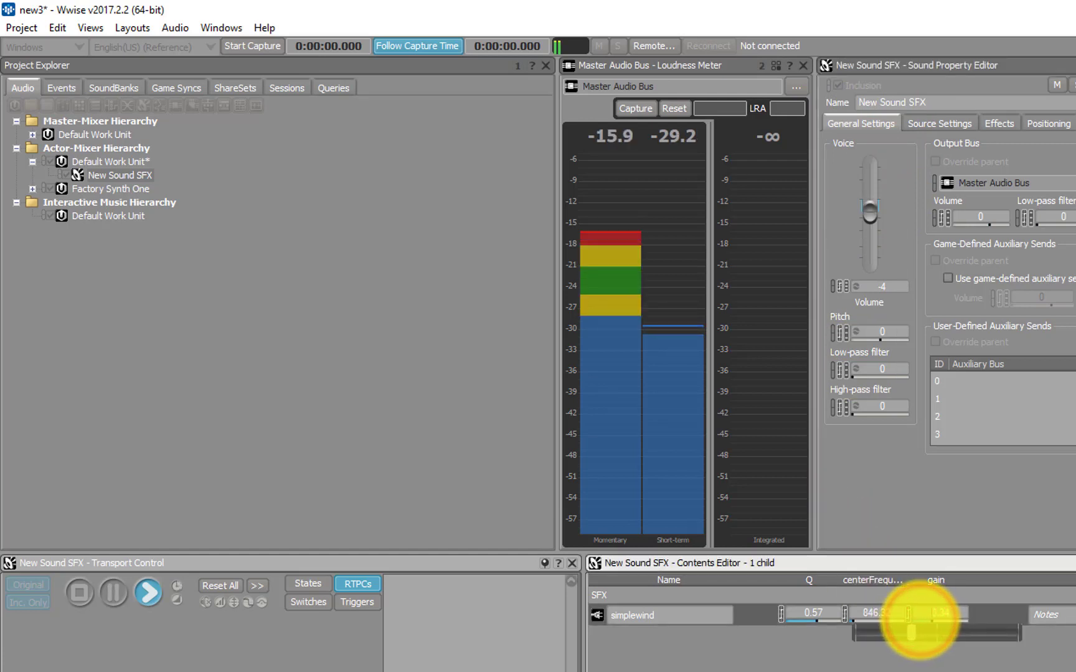
{"action": "left_click", "coordinate": [814, 620]}
{"action": "left_click_drag", "start_coordinate": [813, 620], "coordinate": [850, 622]}
{"action": "left_click", "coordinate": [853, 620]}
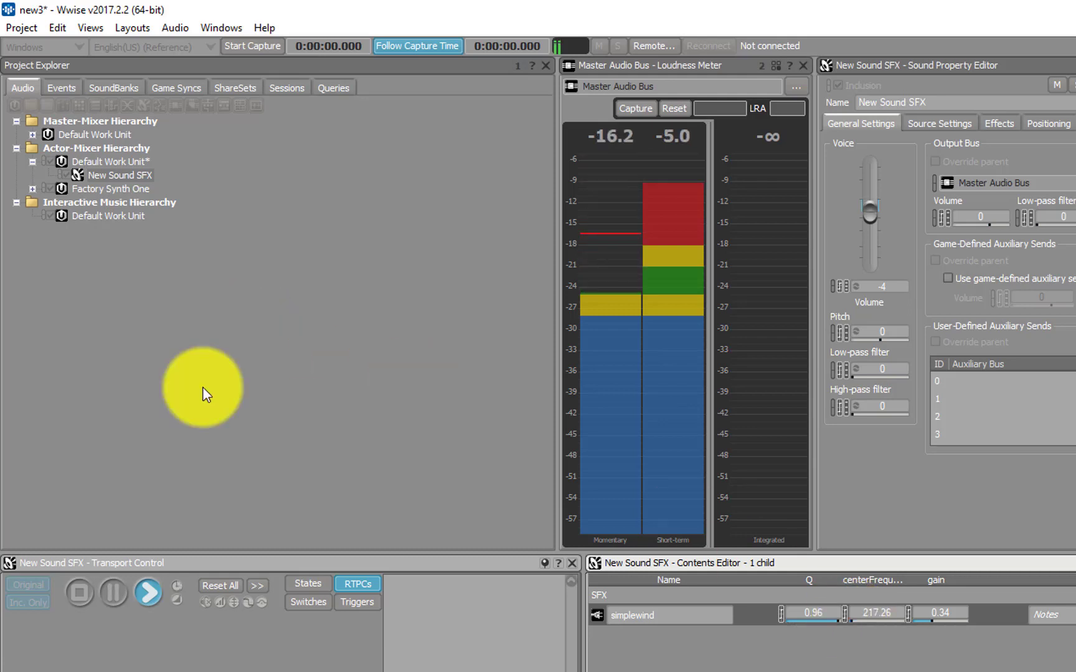
Step: Stop playback, then open, move and close the Q RTPC Source Editor without changes
{"action": "left_click", "coordinate": [79, 592]}
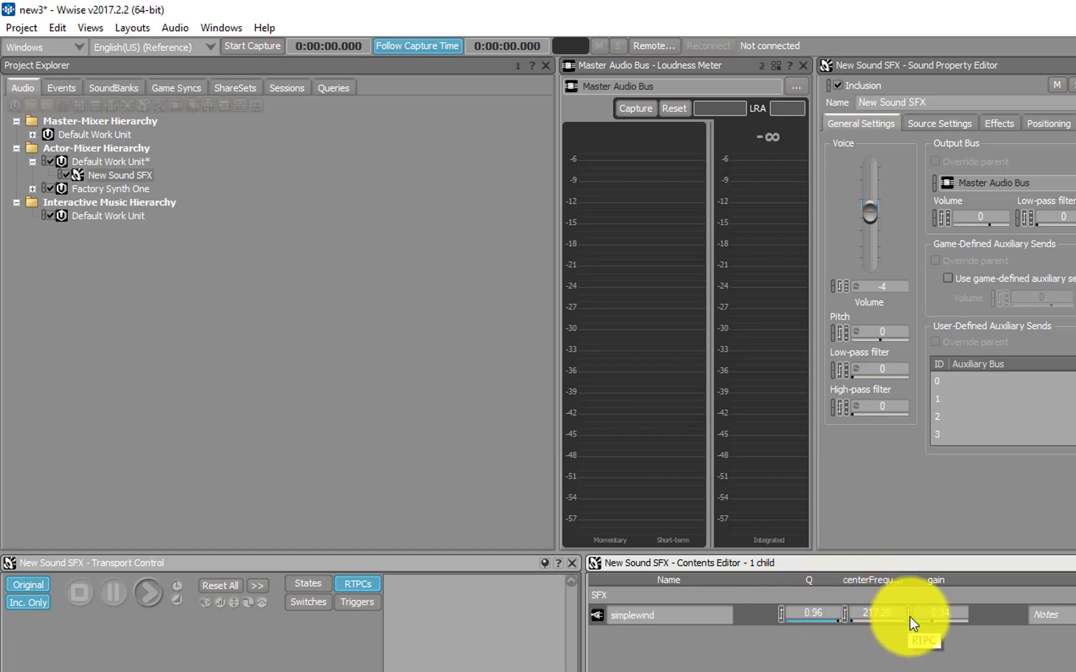
{"action": "left_click", "coordinate": [779, 614]}
{"action": "left_click_drag", "start_coordinate": [765, 203], "coordinate": [468, 96]}
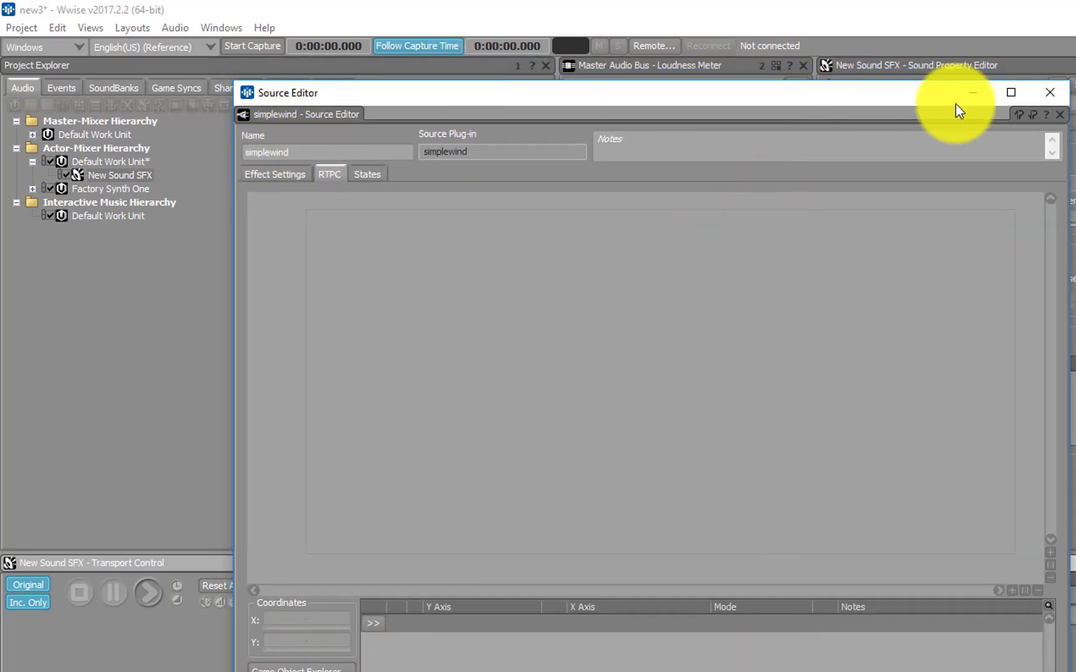
{"action": "left_click", "coordinate": [1050, 93]}
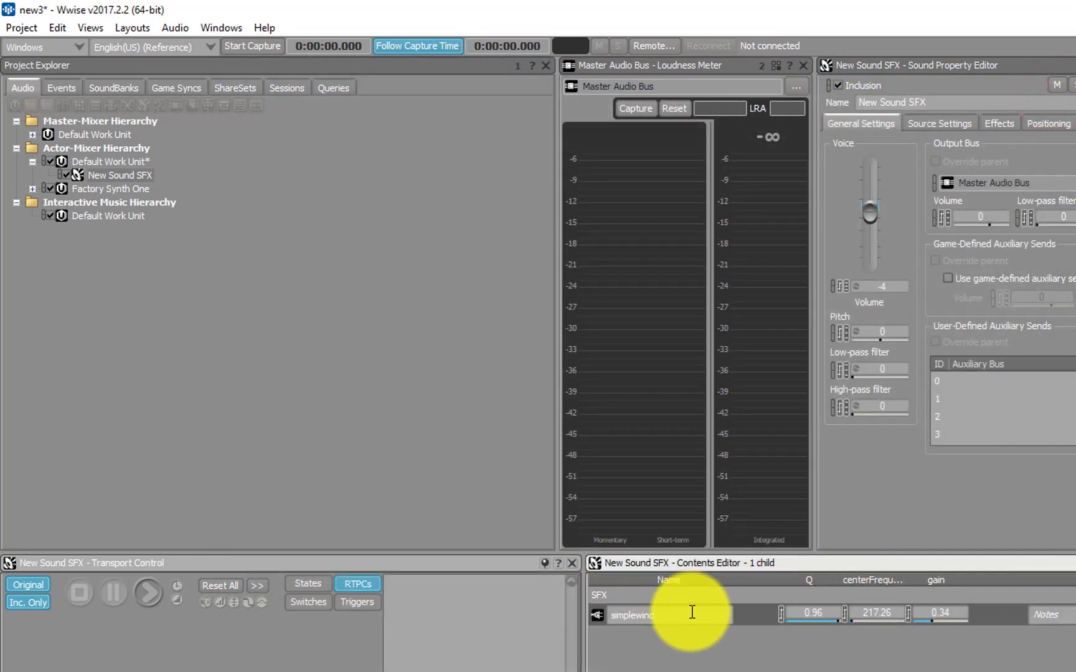
Step: Add a centerFrequency RTPC curve on the simplewind source driven by a new WindStrength game parameter
{"action": "double_click", "coordinate": [754, 620]}
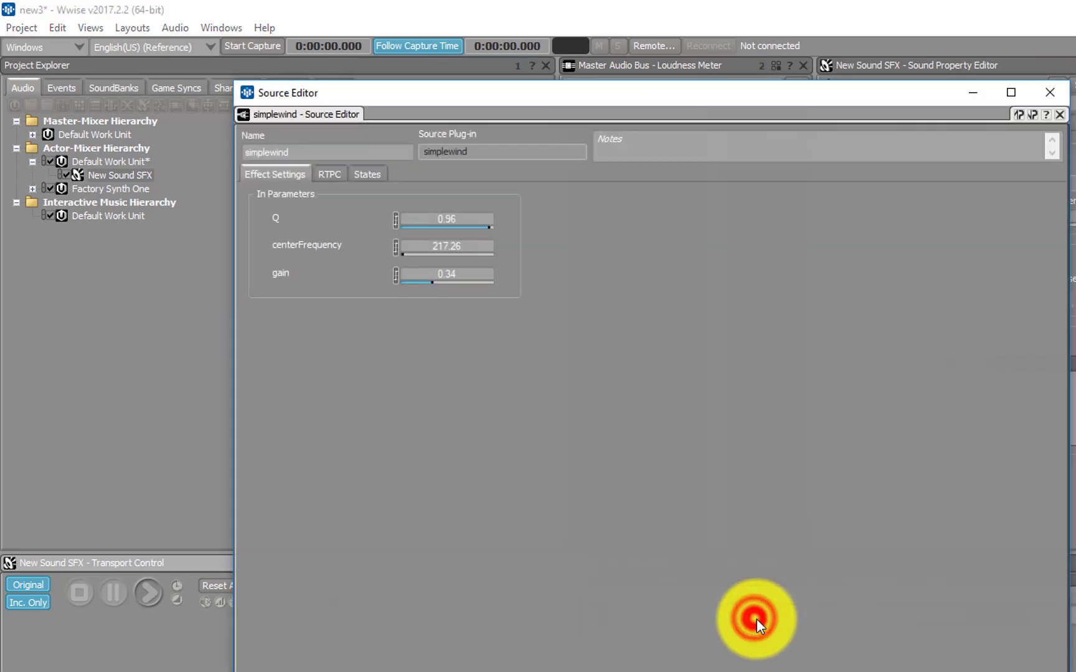
{"action": "left_click", "coordinate": [331, 177]}
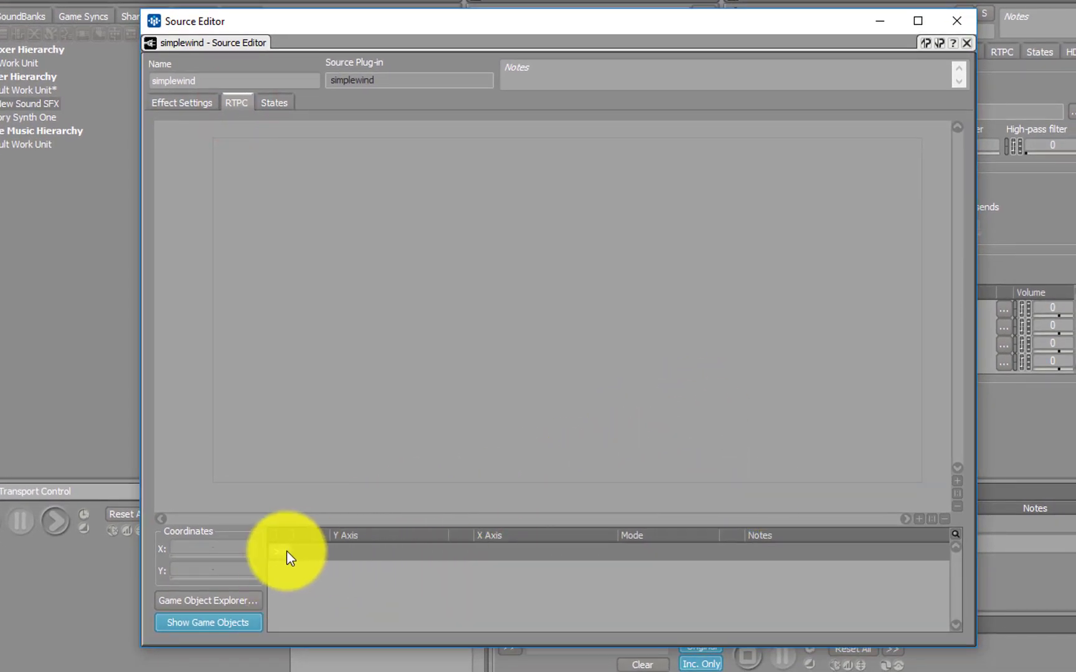
{"action": "left_click", "coordinate": [282, 552]}
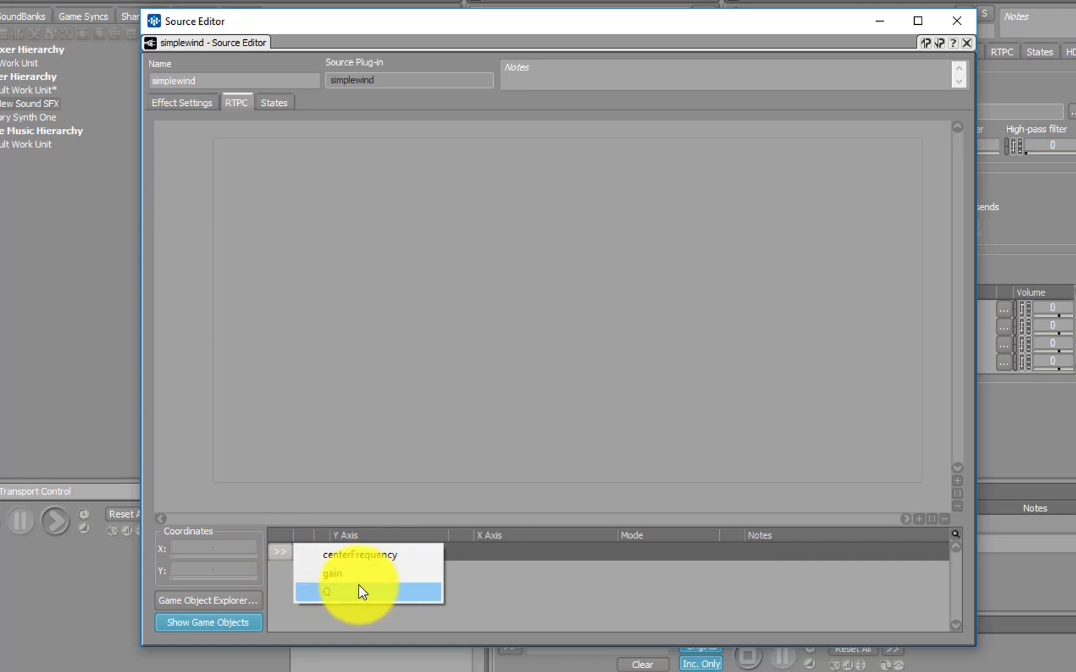
{"action": "left_click", "coordinate": [369, 562]}
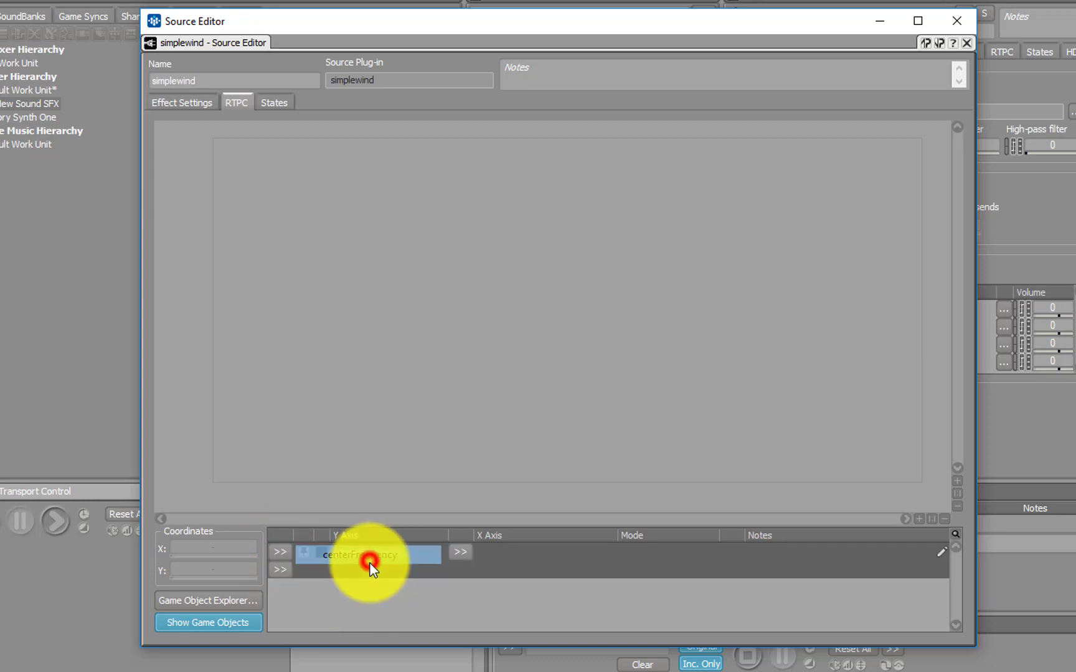
{"action": "left_click", "coordinate": [465, 552]}
{"action": "mouse_move", "coordinate": [569, 555]}
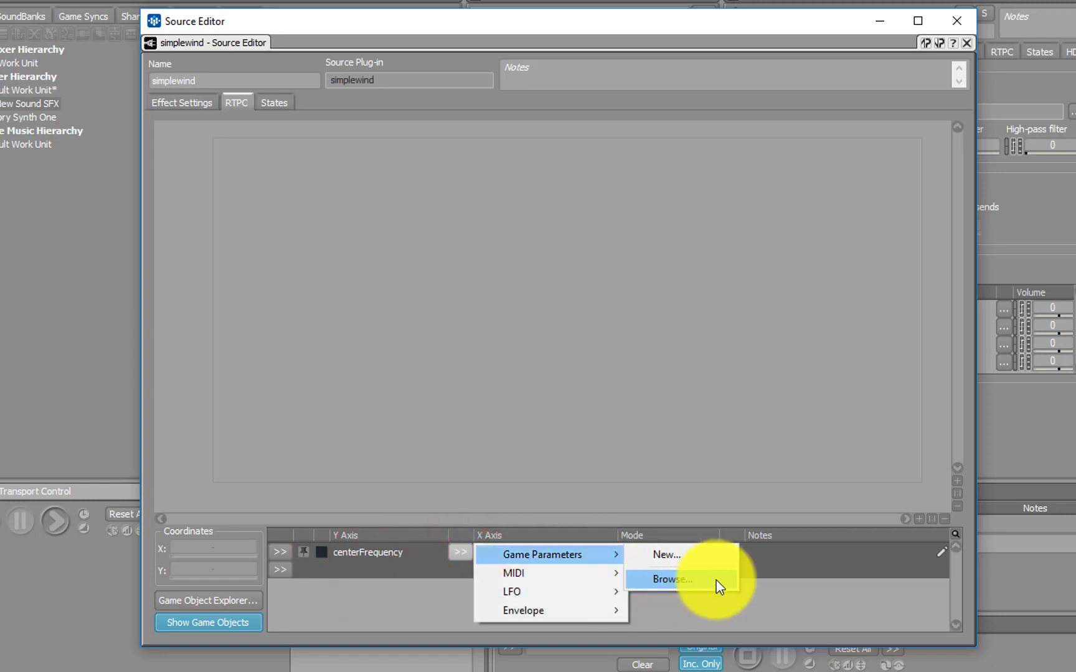
{"action": "left_click", "coordinate": [676, 565]}
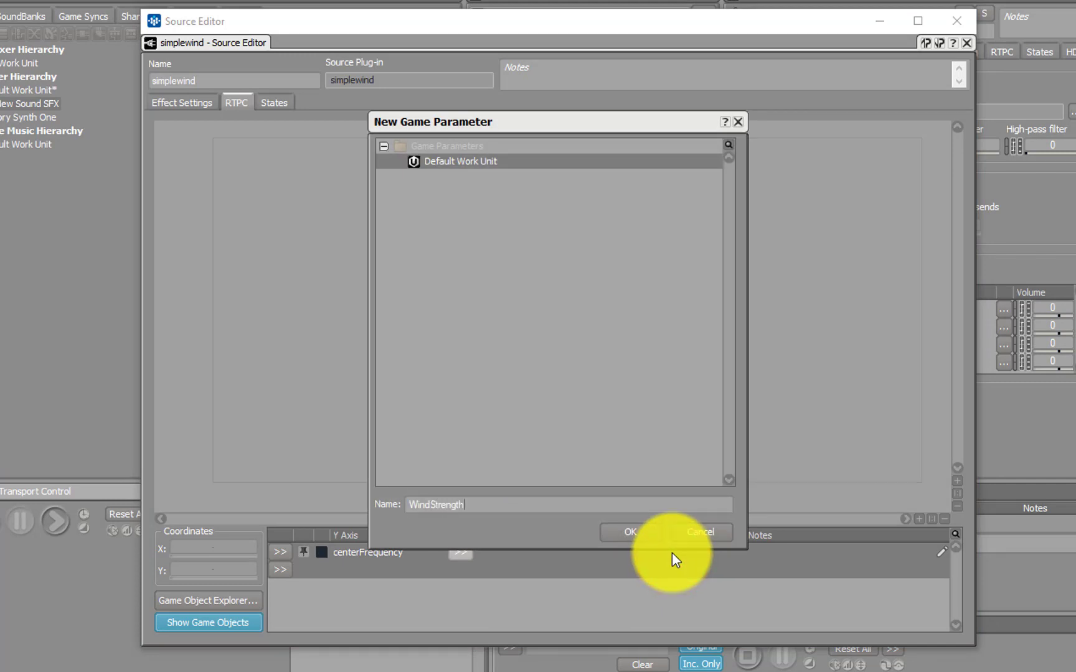
{"action": "key", "text": "Return"}
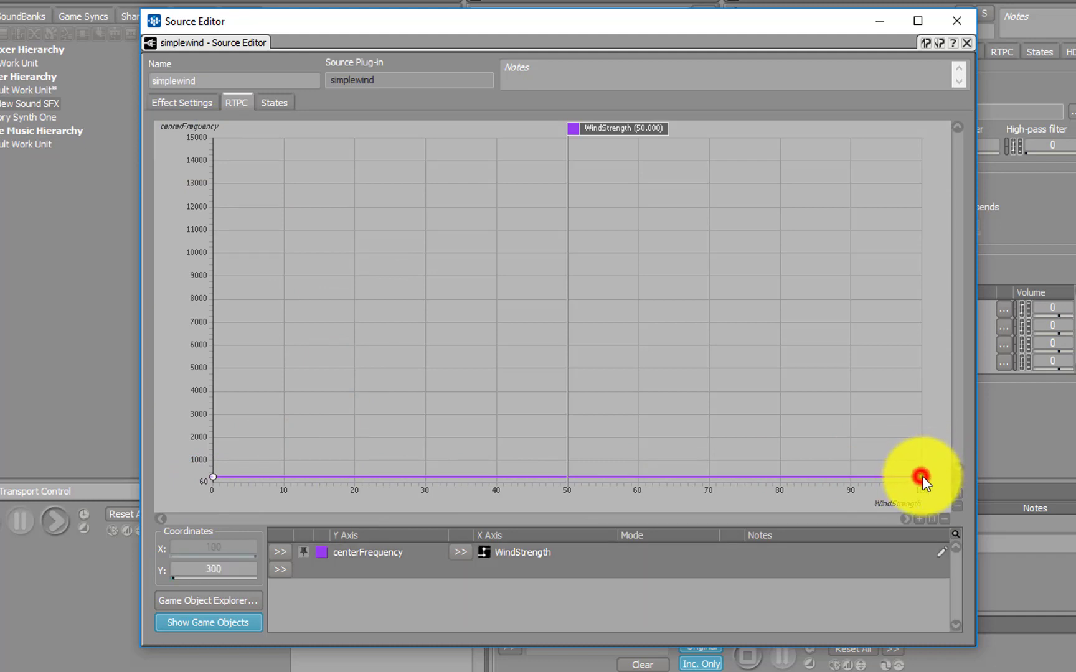
Step: Make the centerFrequency curve Exponential (Base 1.41), ending at about 5089 at WindStrength 100
{"action": "left_click_drag", "start_coordinate": [921, 477], "coordinate": [939, 129]}
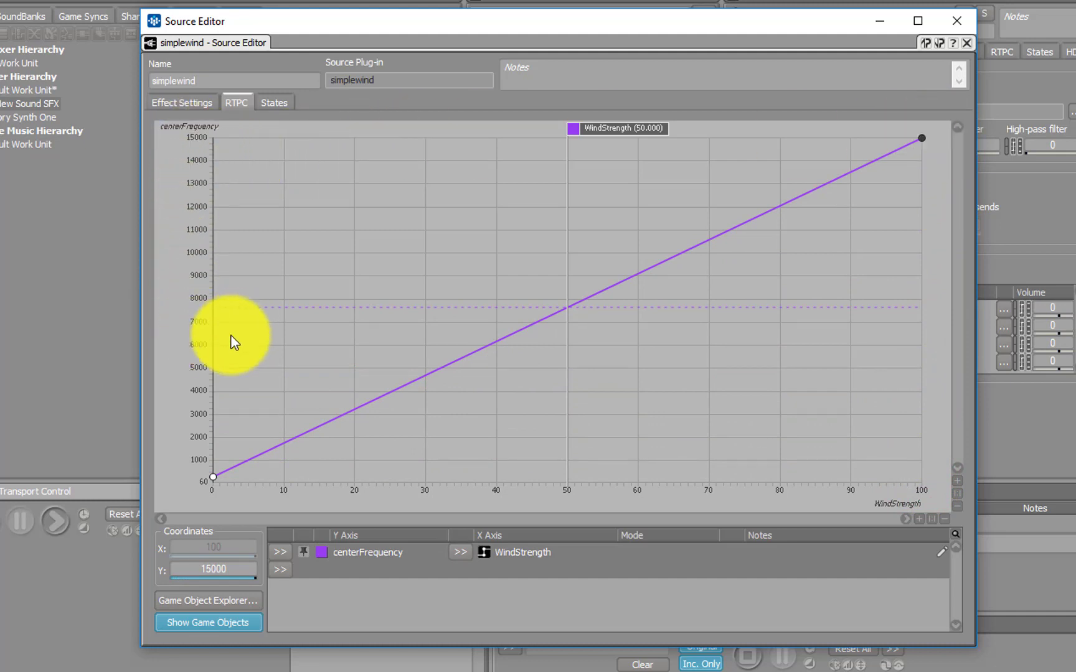
{"action": "right_click", "coordinate": [612, 286]}
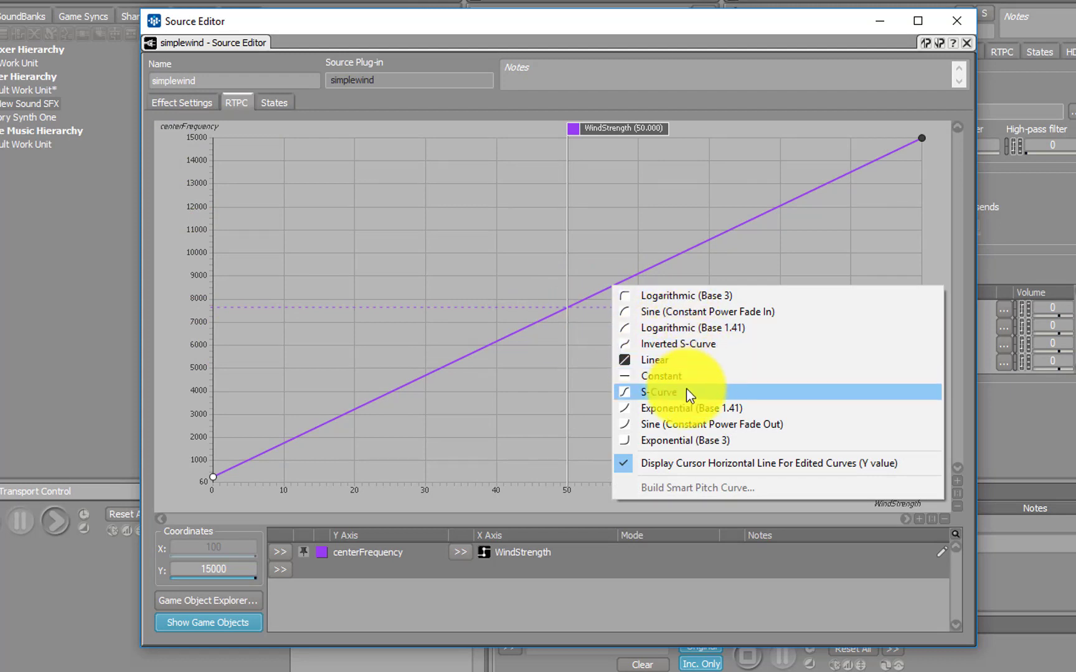
{"action": "left_click", "coordinate": [693, 408]}
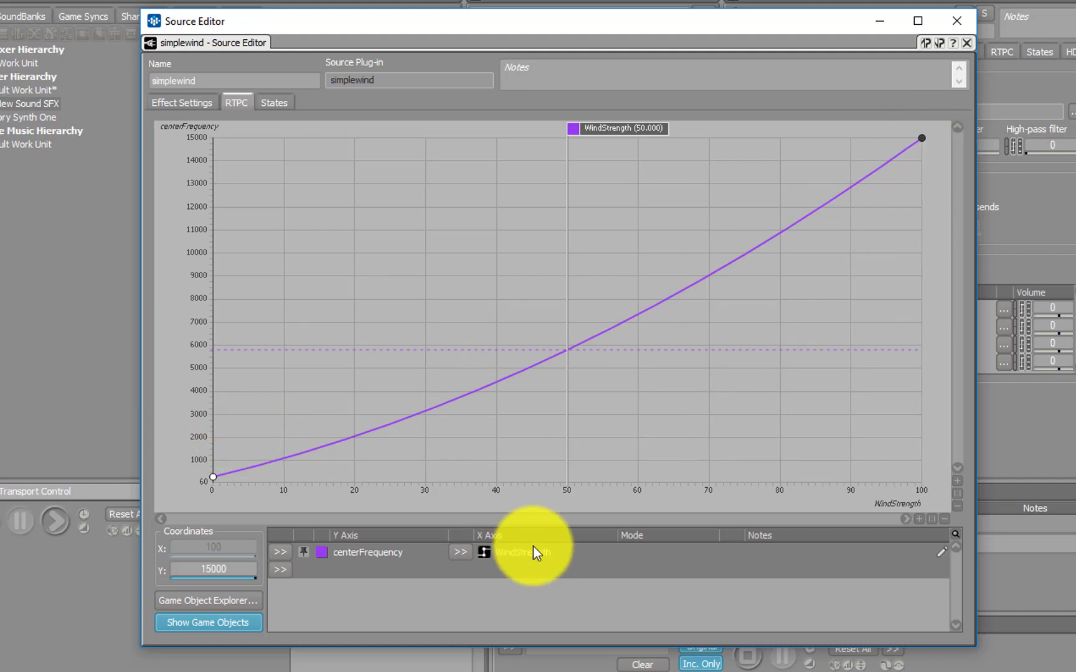
{"action": "left_click", "coordinate": [897, 160]}
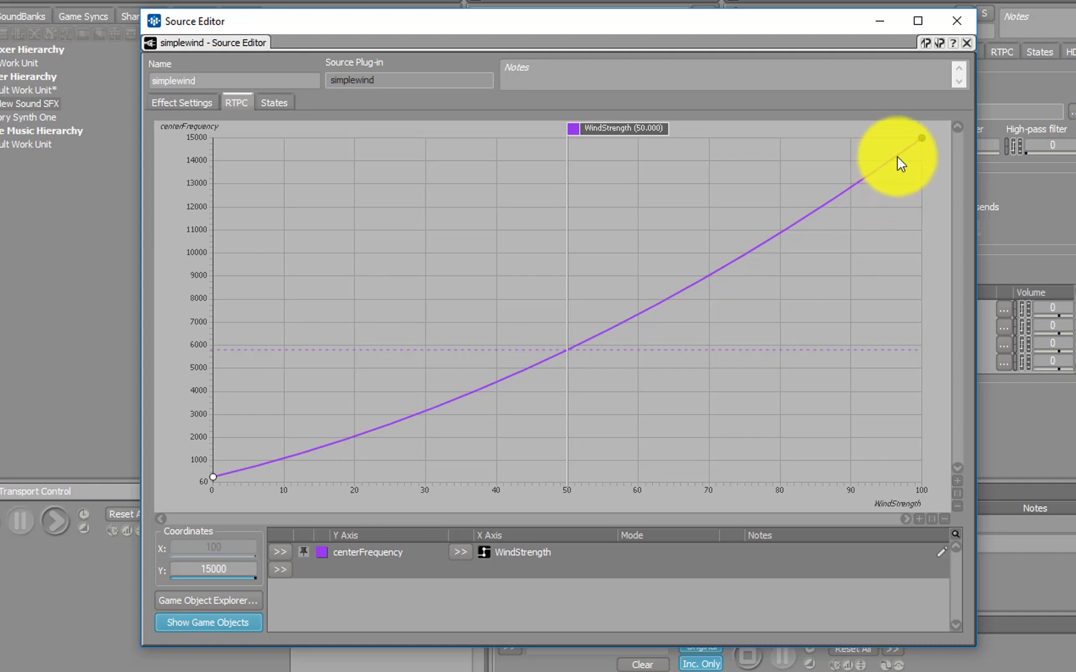
{"action": "left_click", "coordinate": [925, 146]}
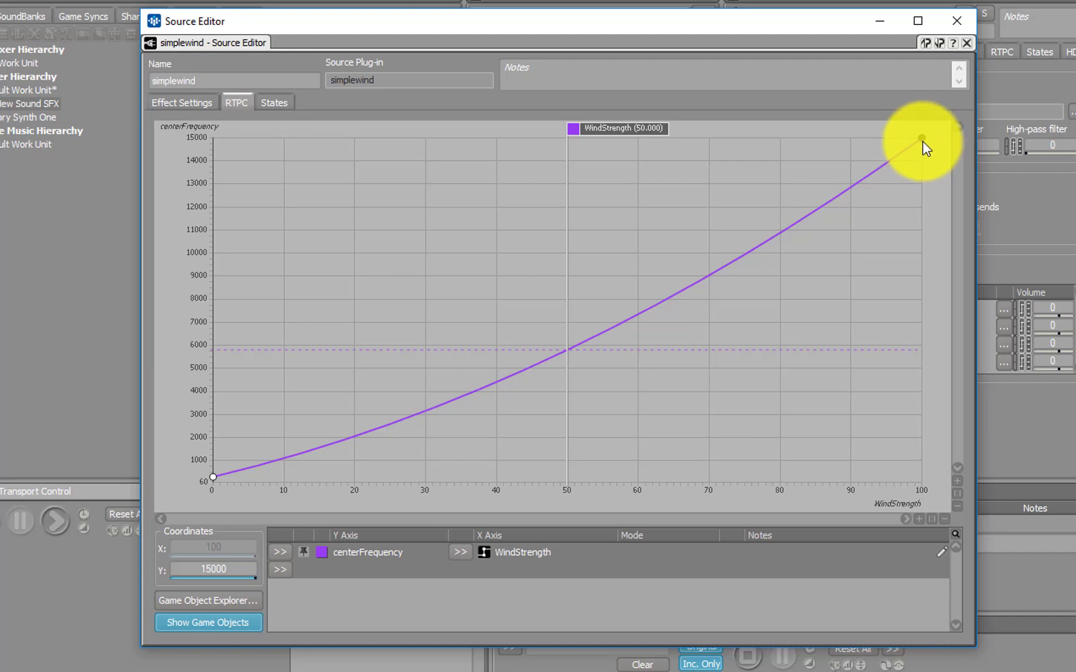
{"action": "left_click_drag", "start_coordinate": [925, 138], "coordinate": [914, 372]}
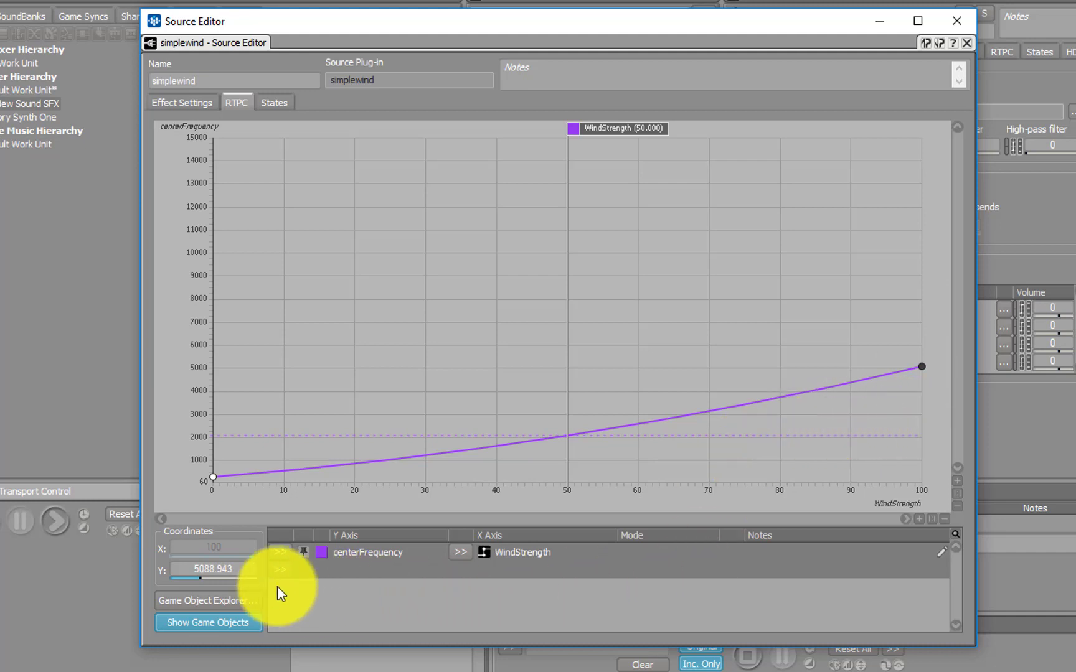
Step: Add a Q RTPC curve driven by the WindStrength game parameter
{"action": "left_click", "coordinate": [281, 570]}
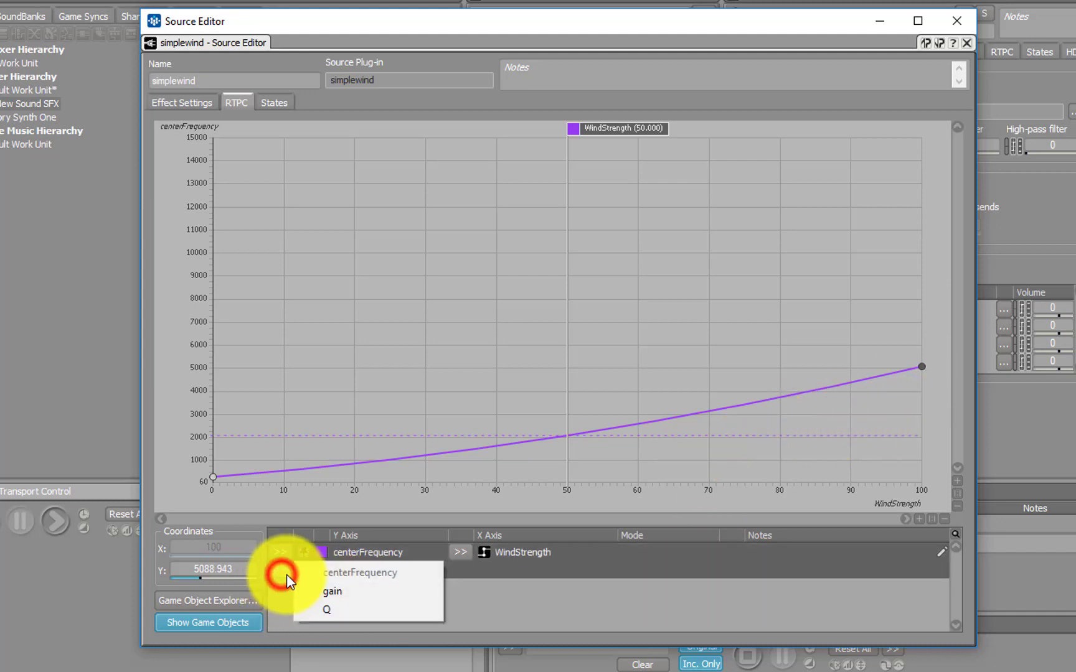
{"action": "left_click", "coordinate": [352, 609]}
{"action": "left_click", "coordinate": [366, 580]}
{"action": "left_click", "coordinate": [405, 570]}
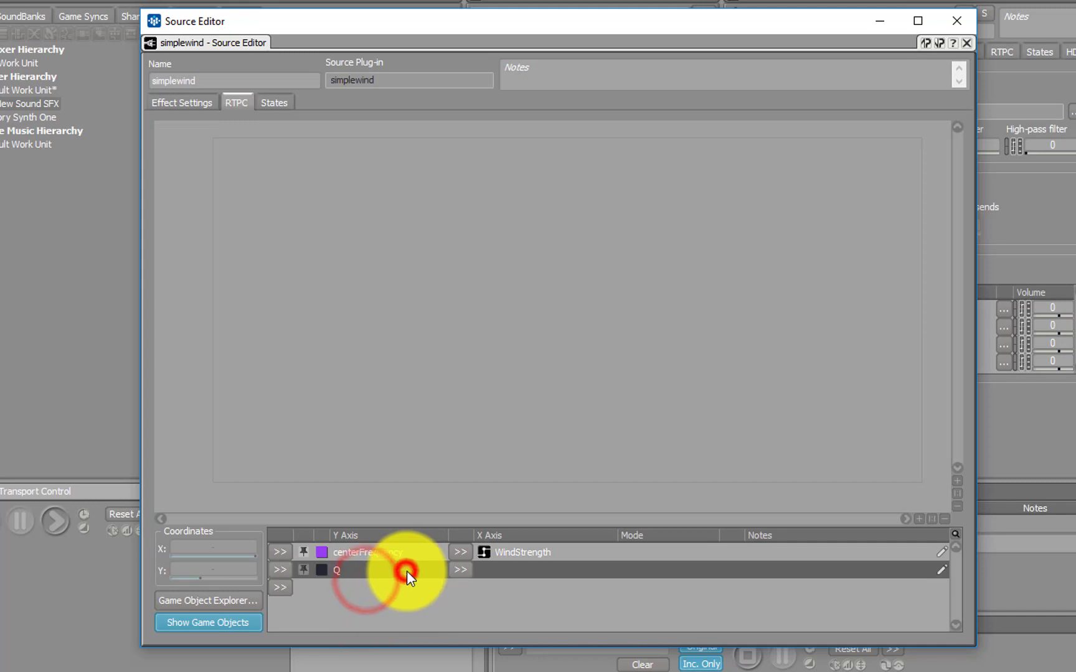
{"action": "left_click", "coordinate": [459, 570]}
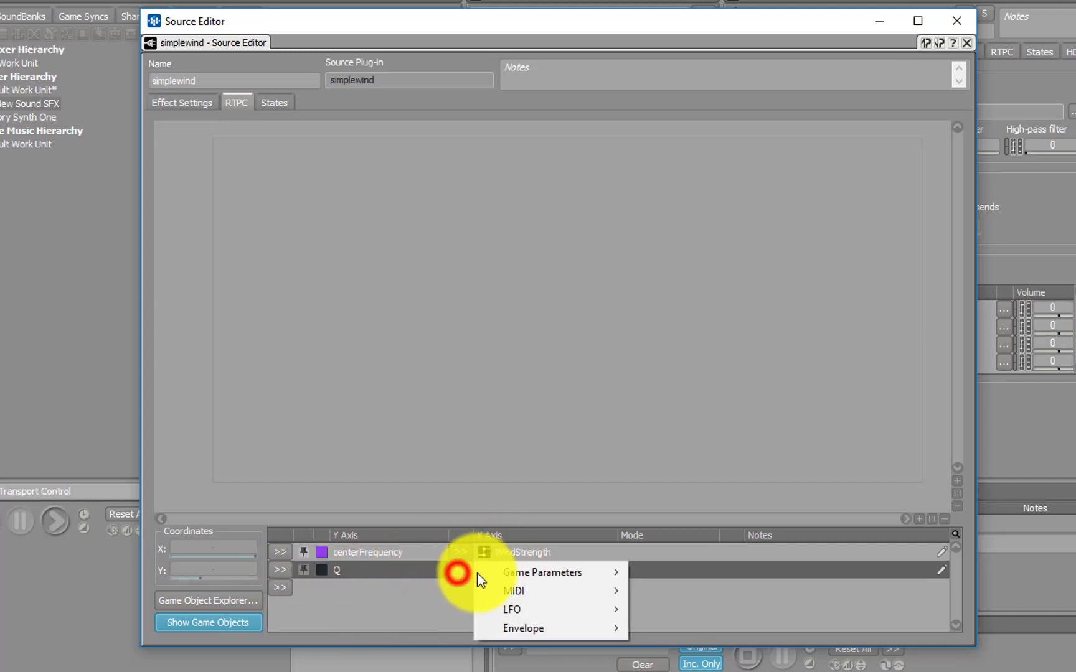
{"action": "mouse_move", "coordinate": [509, 583]}
{"action": "left_click", "coordinate": [675, 600]}
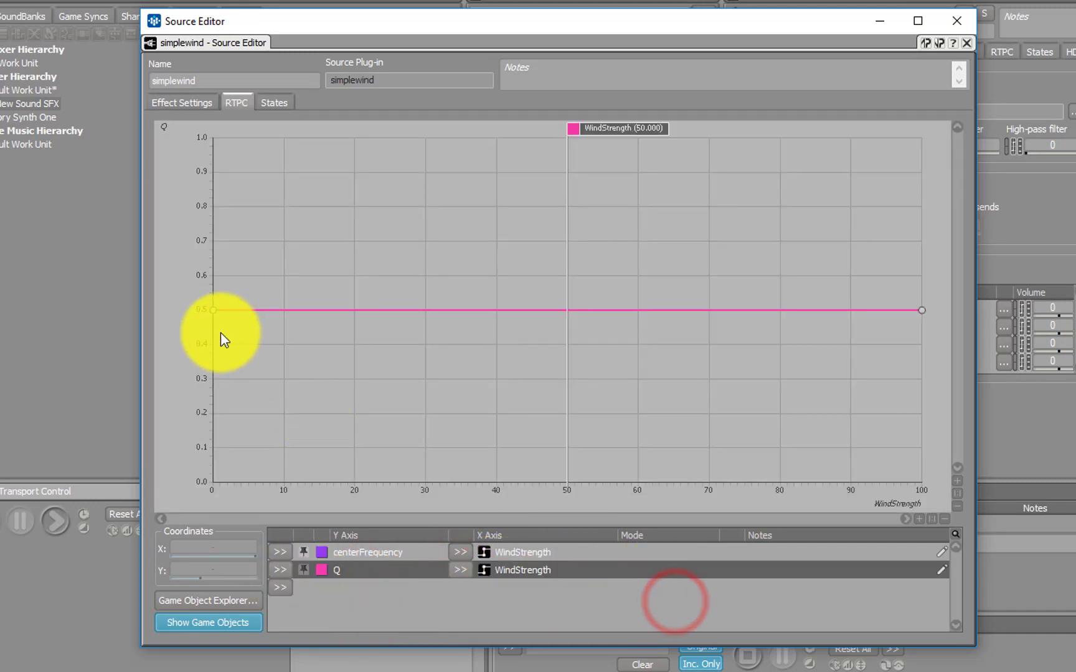
Step: Shape the Q curve from 0 to about 0.5 using Sine (Constant Power Fade Out)
{"action": "left_click_drag", "start_coordinate": [212, 310], "coordinate": [211, 493]}
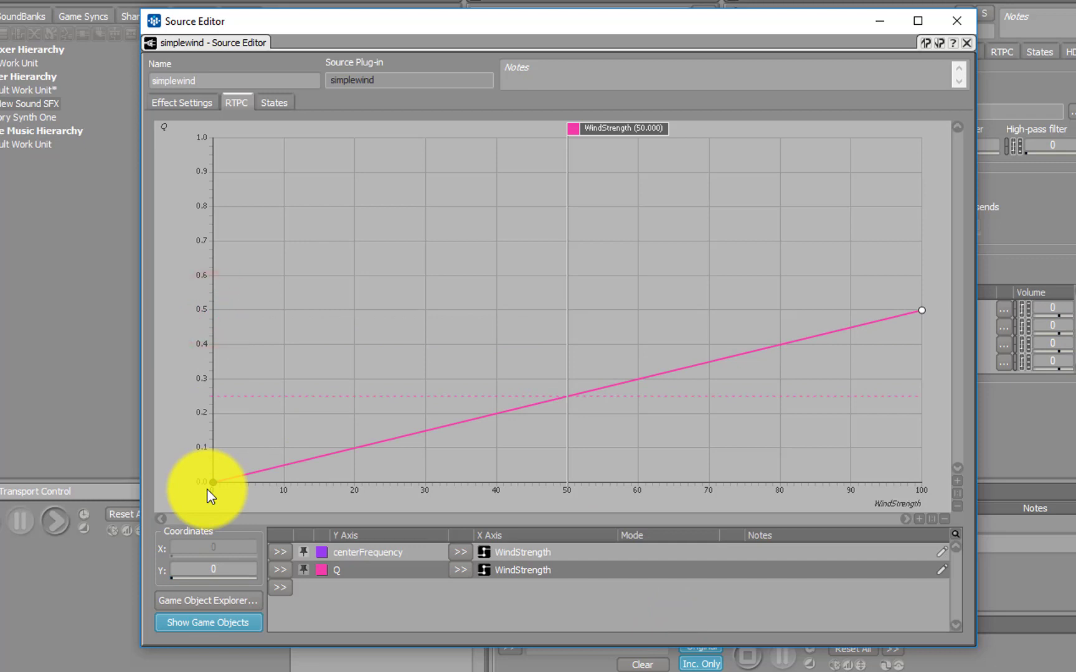
{"action": "left_click_drag", "start_coordinate": [921, 310], "coordinate": [921, 310]}
{"action": "right_click", "coordinate": [683, 368]}
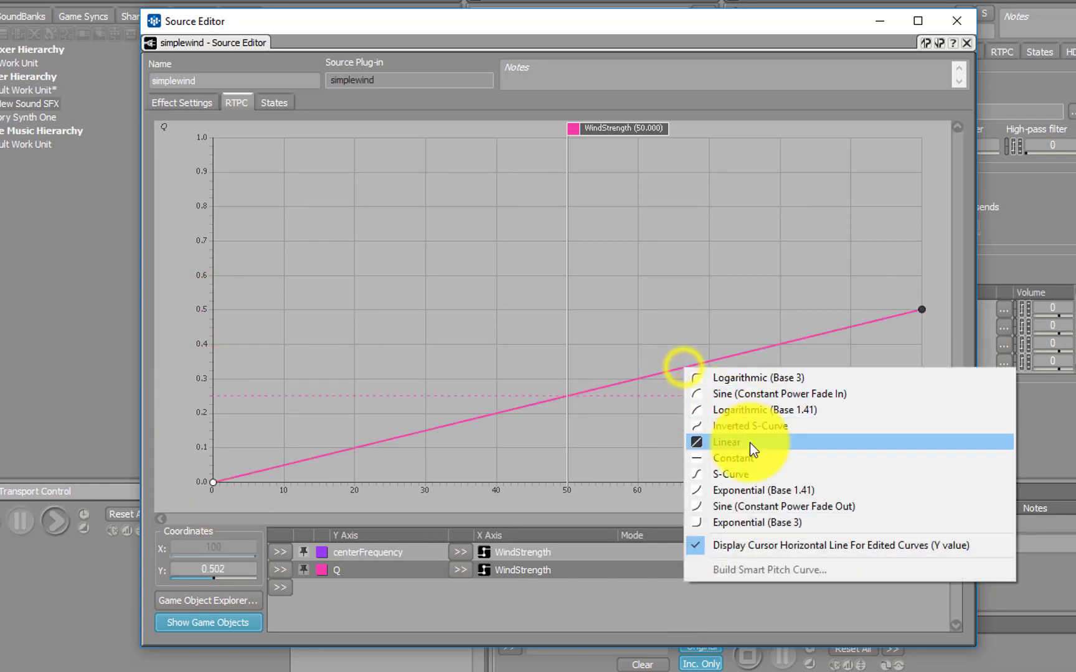
{"action": "left_click", "coordinate": [759, 507]}
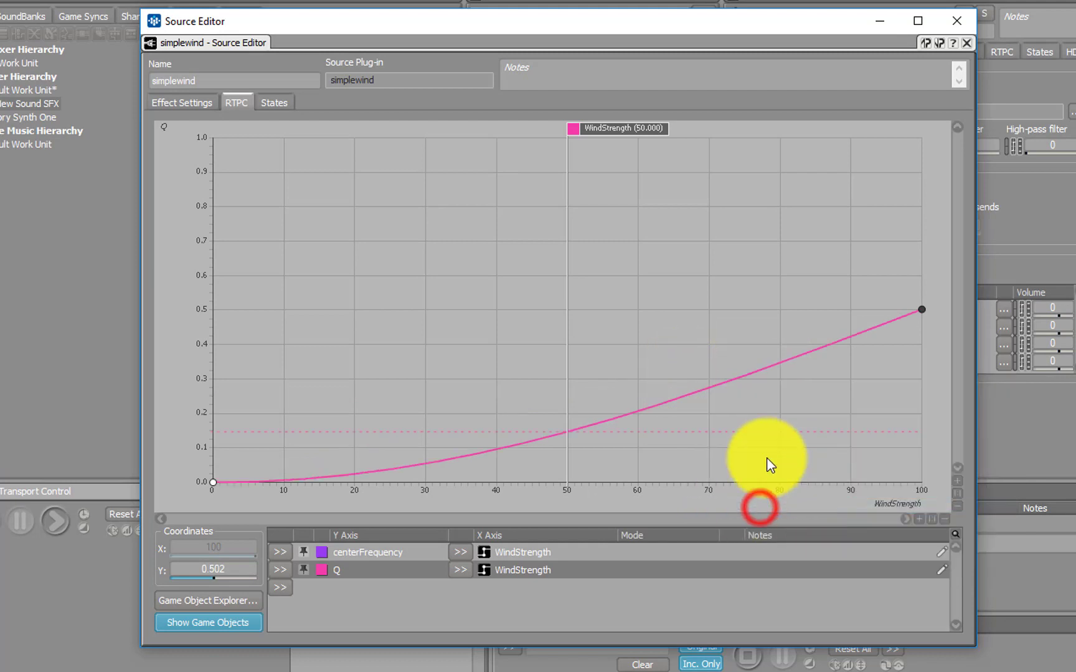
{"action": "mouse_move", "coordinate": [618, 129]}
{"action": "left_mouse_down"}
{"action": "mouse_move", "coordinate": [282, 135]}
{"action": "mouse_move", "coordinate": [611, 139]}
{"action": "mouse_move", "coordinate": [622, 137]}
{"action": "mouse_move", "coordinate": [221, 134]}
{"action": "left_mouse_up"}
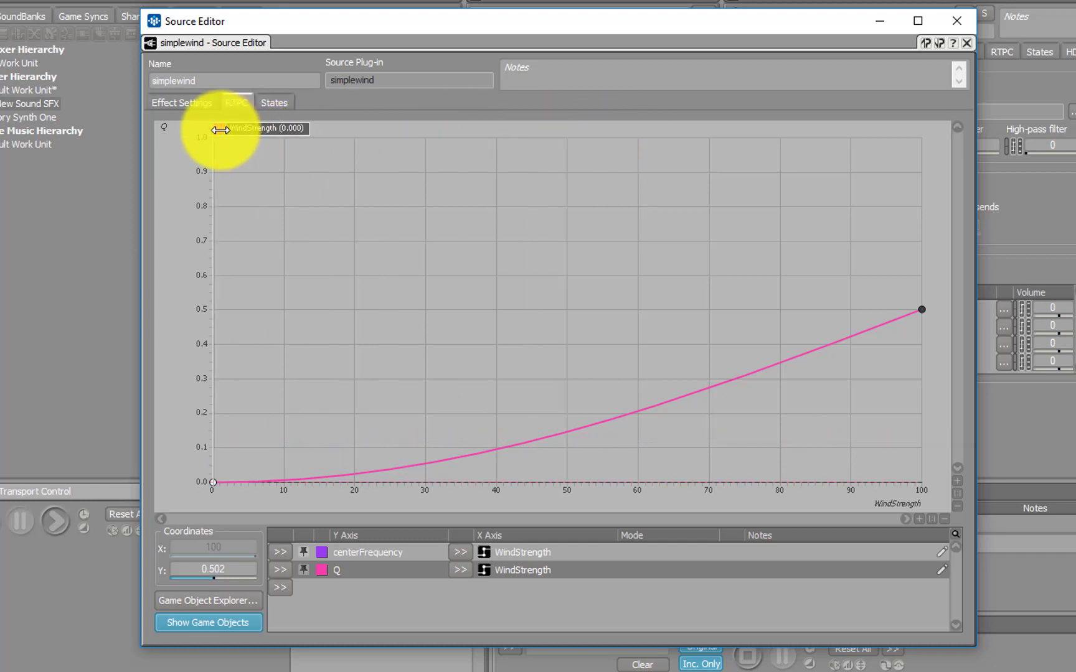
{"action": "left_click_drag", "start_coordinate": [711, 33], "coordinate": [760, 87]}
{"action": "left_click_drag", "start_coordinate": [1075, 79], "coordinate": [722, 139]}
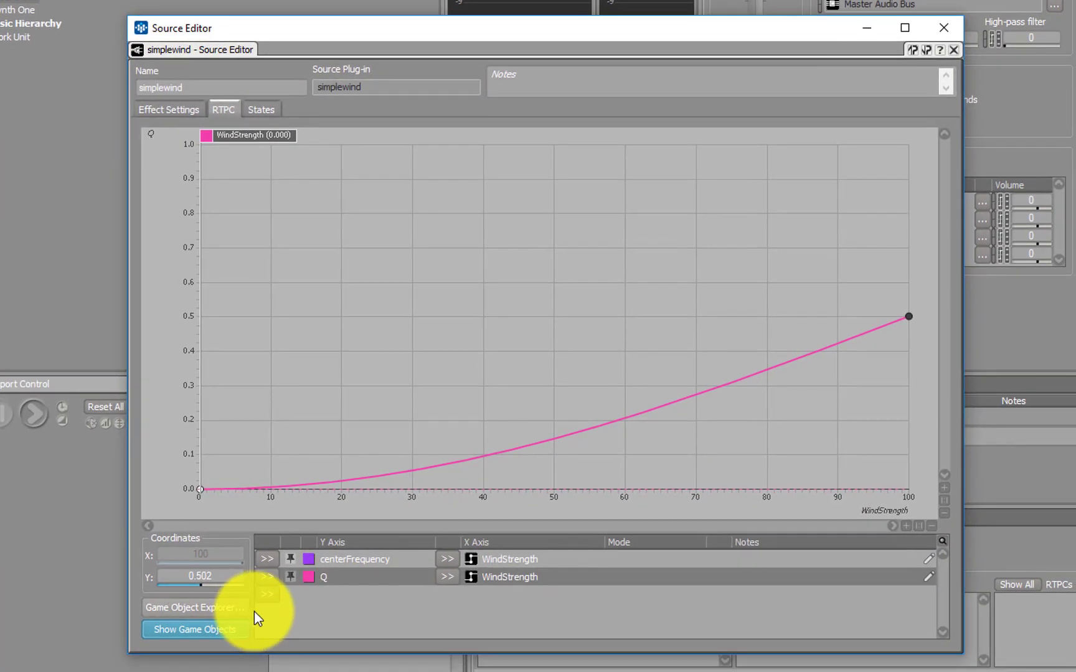
Step: Add a gain RTPC curve driven by the WindStrength game parameter
{"action": "left_click", "coordinate": [264, 596]}
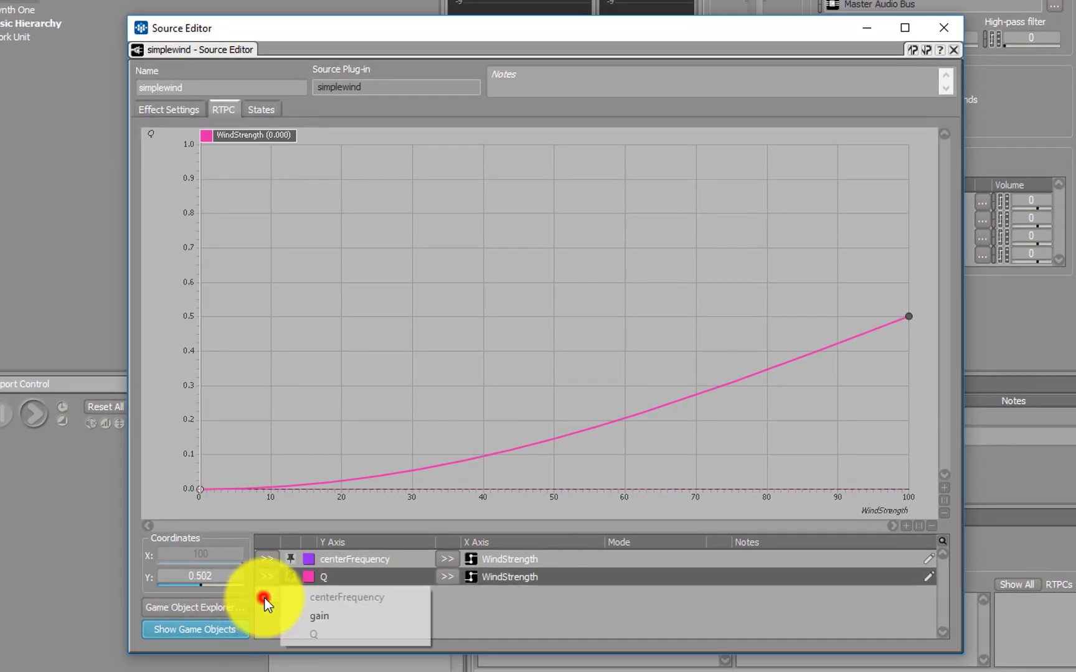
{"action": "left_click", "coordinate": [320, 617]}
{"action": "left_click", "coordinate": [459, 593]}
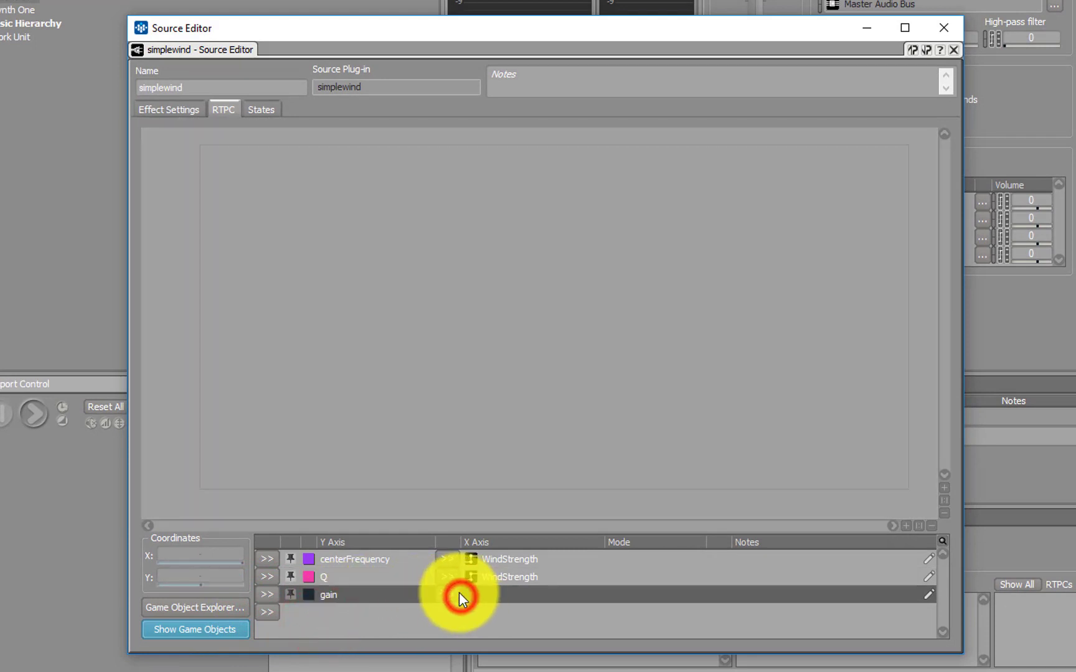
{"action": "left_click", "coordinate": [669, 620]}
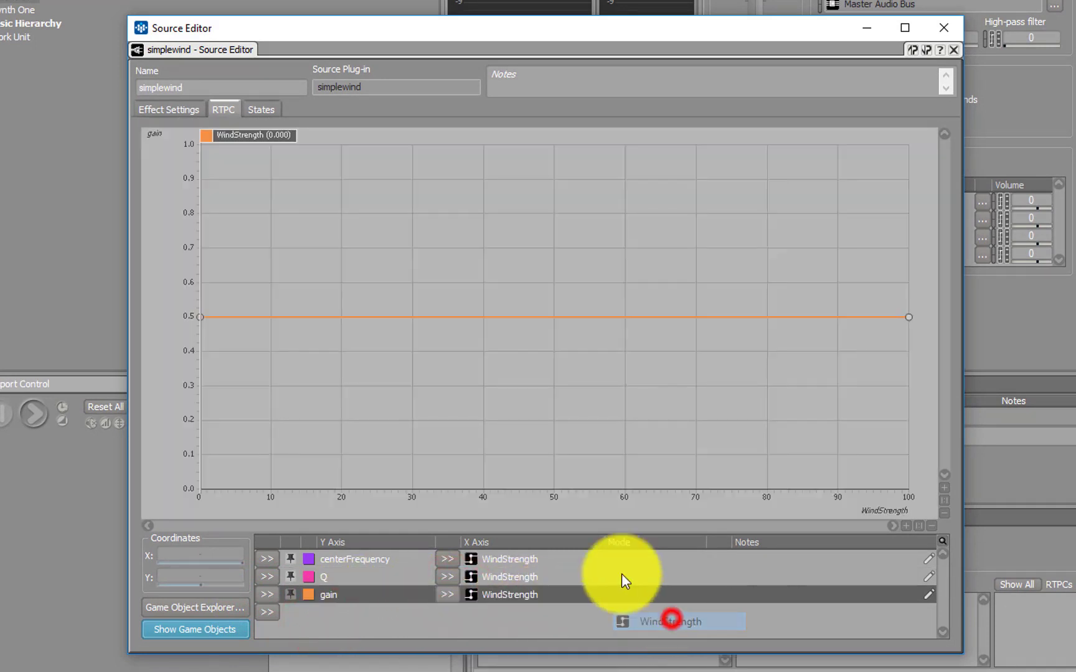
Step: Shape the gain curve from about 0.1 to 0.5 using Sine (Constant Power Fade Out)
{"action": "left_click_drag", "start_coordinate": [203, 318], "coordinate": [165, 454]}
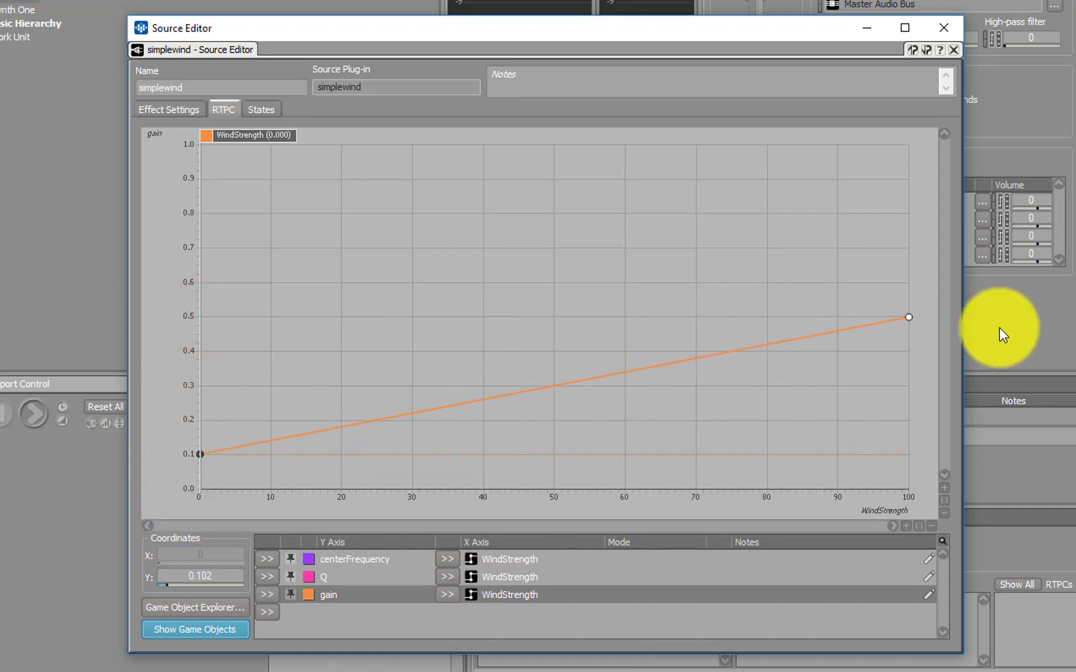
{"action": "left_click_drag", "start_coordinate": [908, 317], "coordinate": [908, 312]}
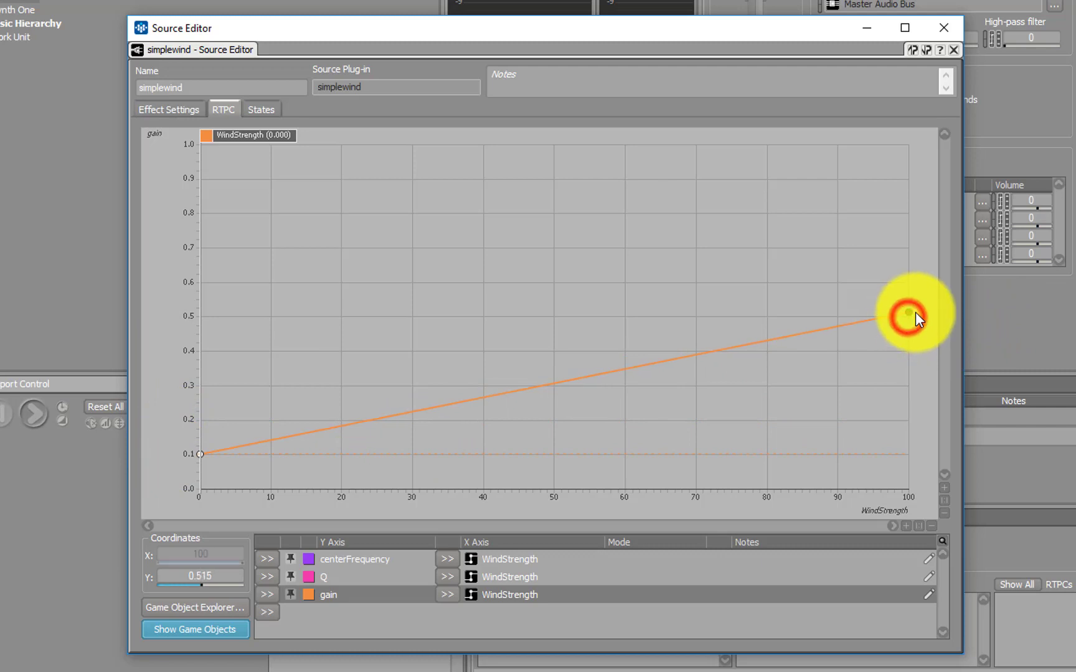
{"action": "right_click", "coordinate": [525, 397]}
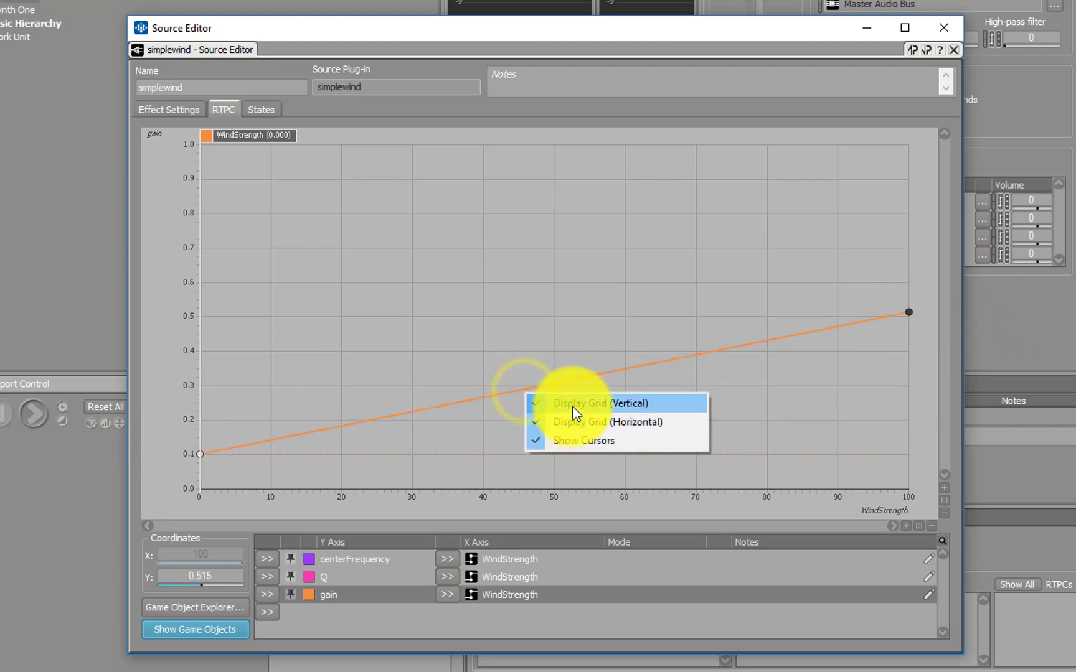
{"action": "left_click", "coordinate": [426, 414]}
{"action": "right_click", "coordinate": [468, 400]}
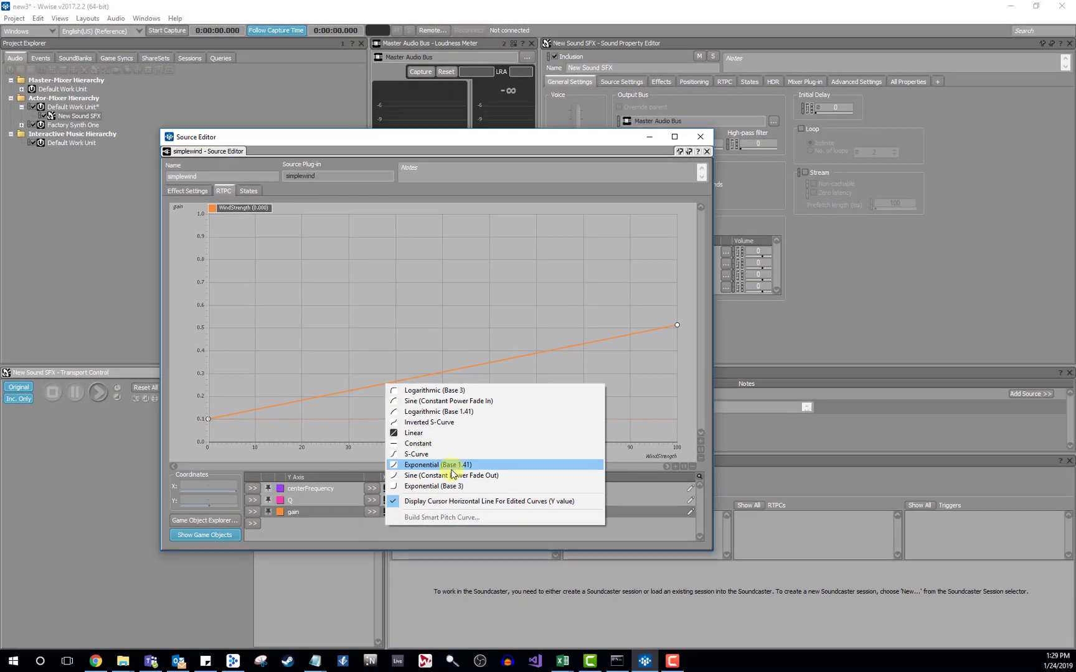
{"action": "left_click", "coordinate": [452, 474]}
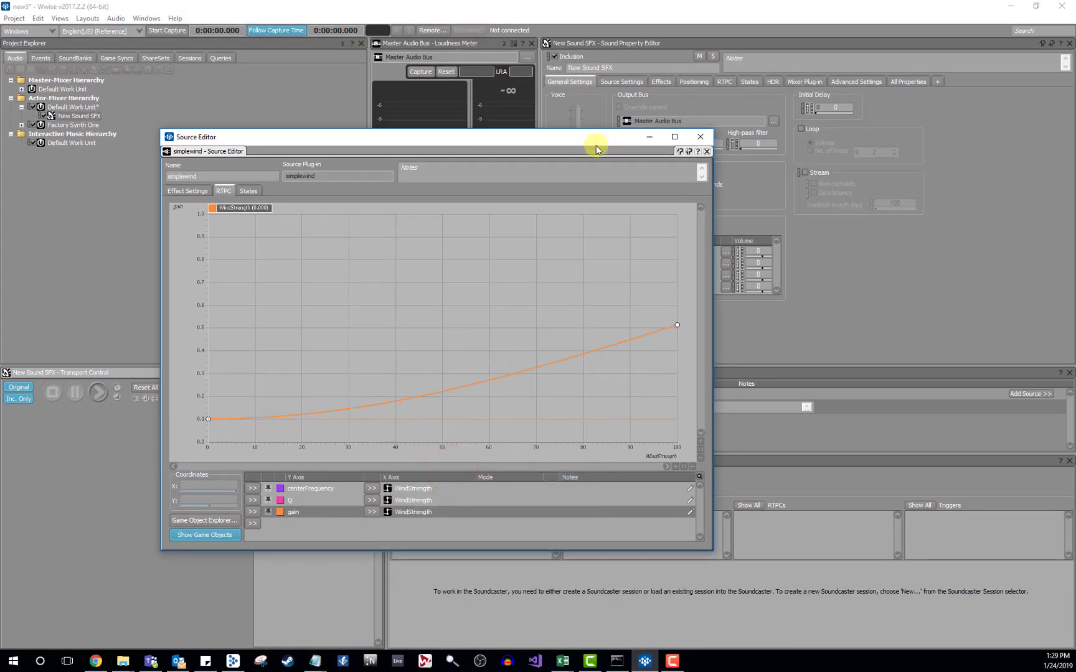
Step: Play the wind sound and sweep WindStrength up to about 45 to hear it change
{"action": "left_click_drag", "start_coordinate": [596, 146], "coordinate": [927, 163]}
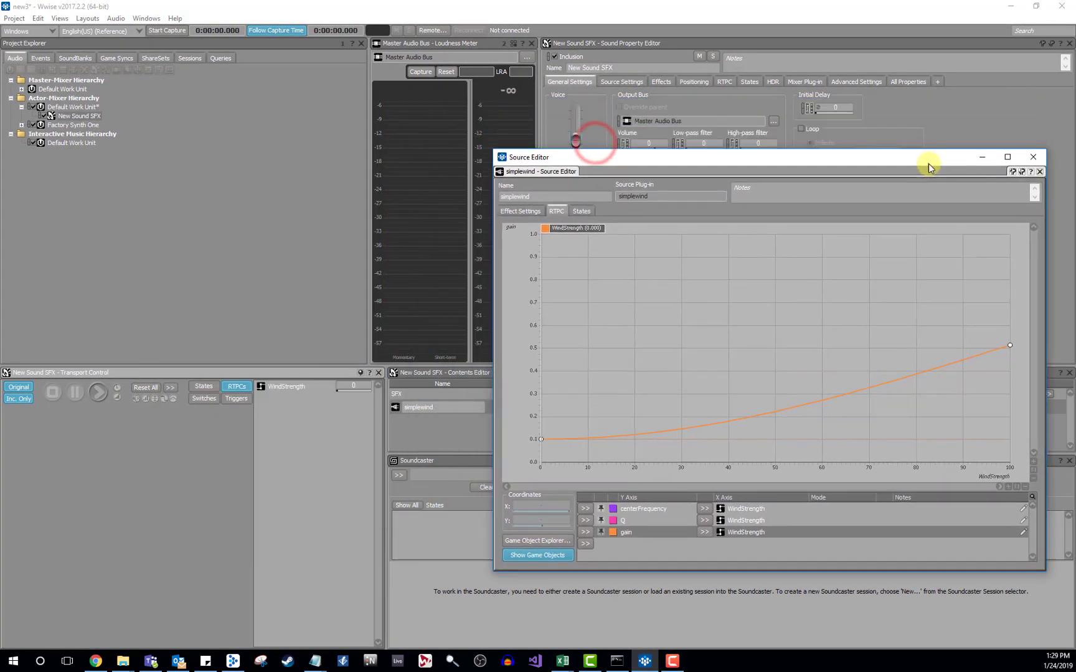
{"action": "left_click", "coordinate": [97, 394]}
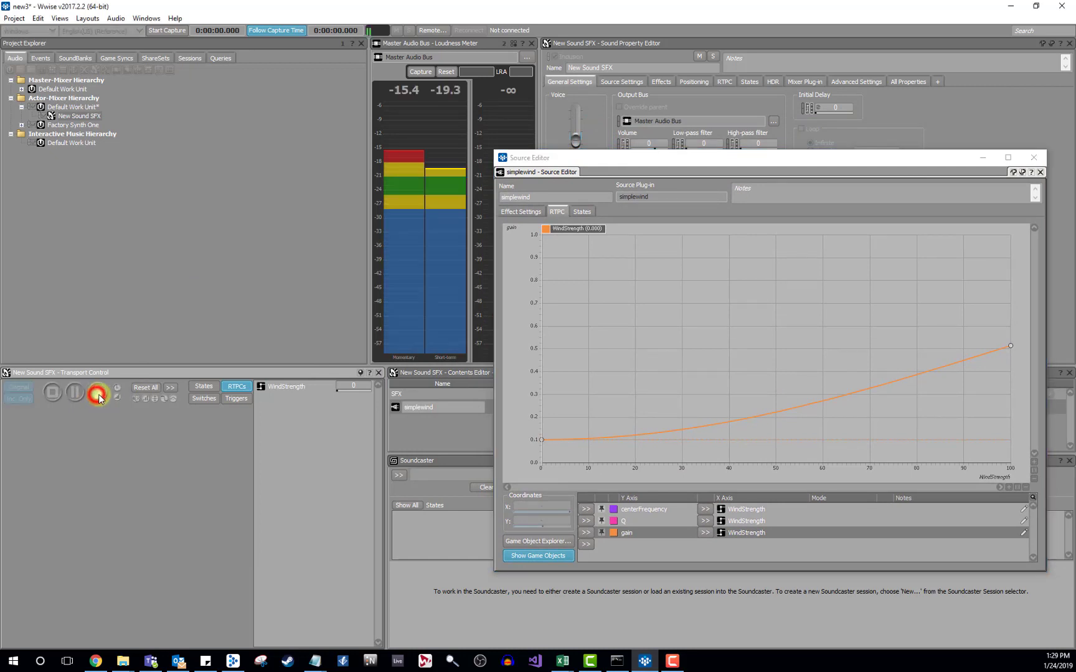
{"action": "left_click", "coordinate": [581, 229]}
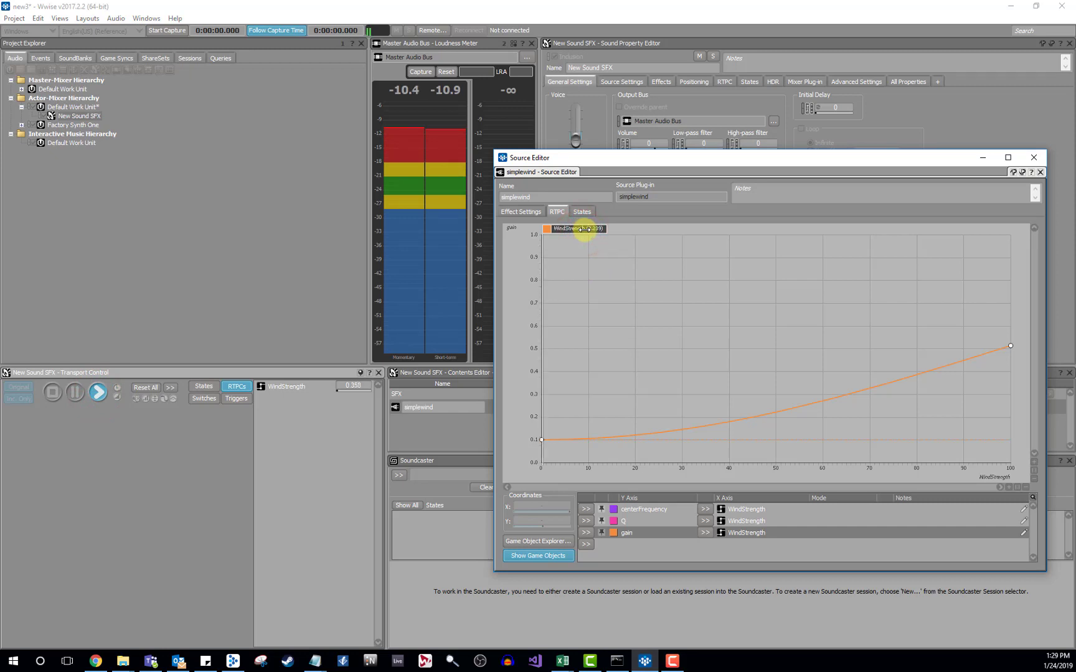
{"action": "left_click_drag", "start_coordinate": [584, 230], "coordinate": [693, 232]}
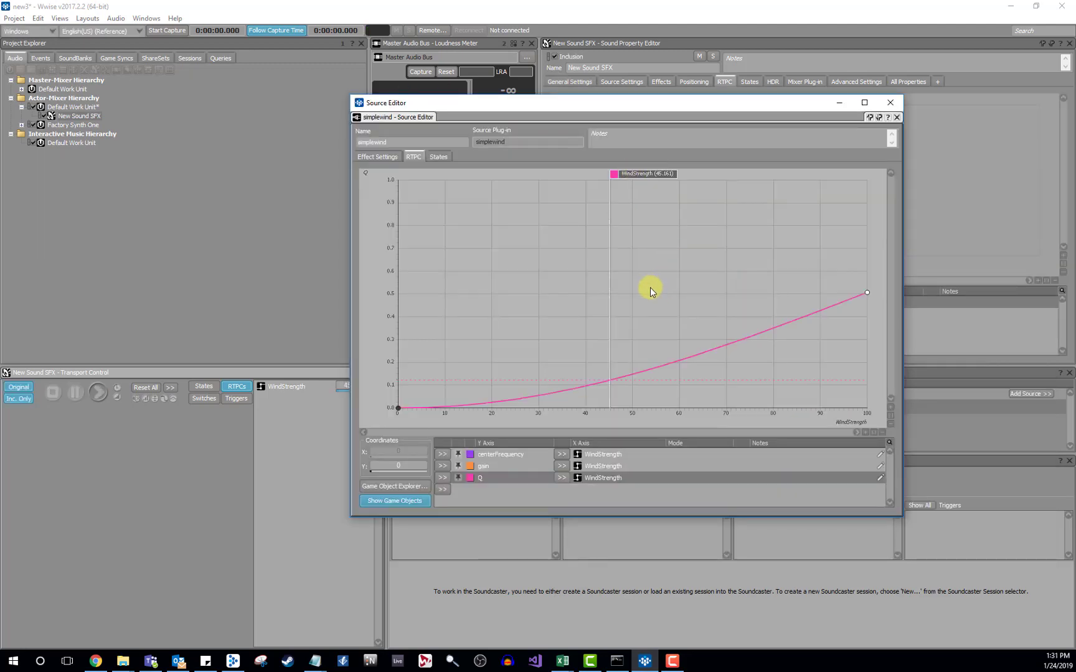
Step: Raise the Q curve's left point to about 0.99, then preview WindStrength near 40
{"action": "left_click", "coordinate": [507, 467]}
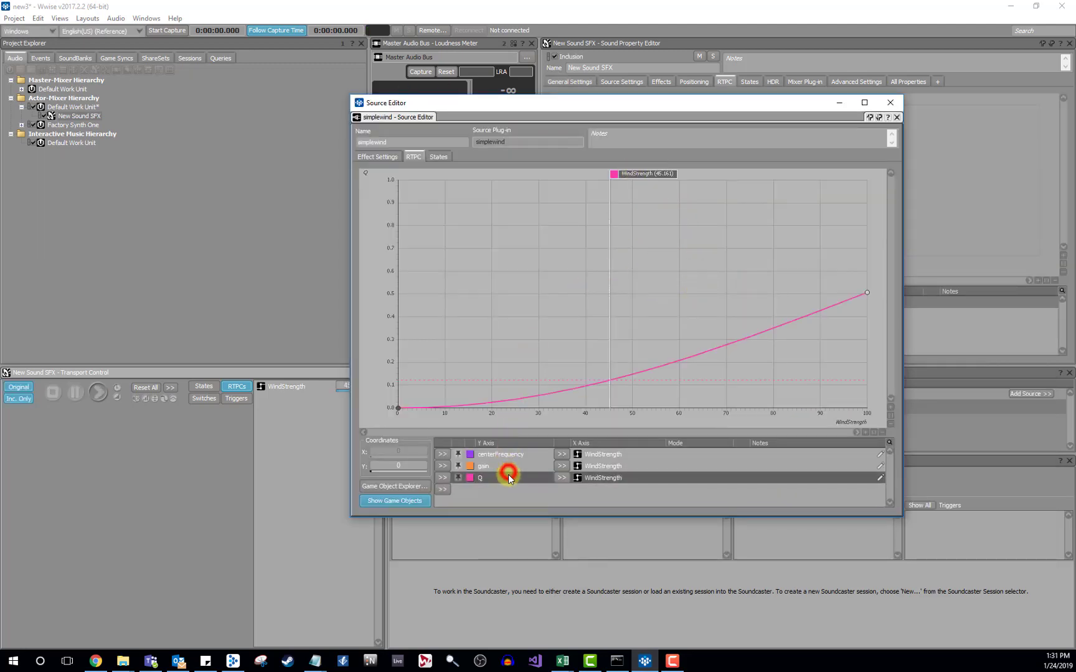
{"action": "left_click", "coordinate": [503, 478]}
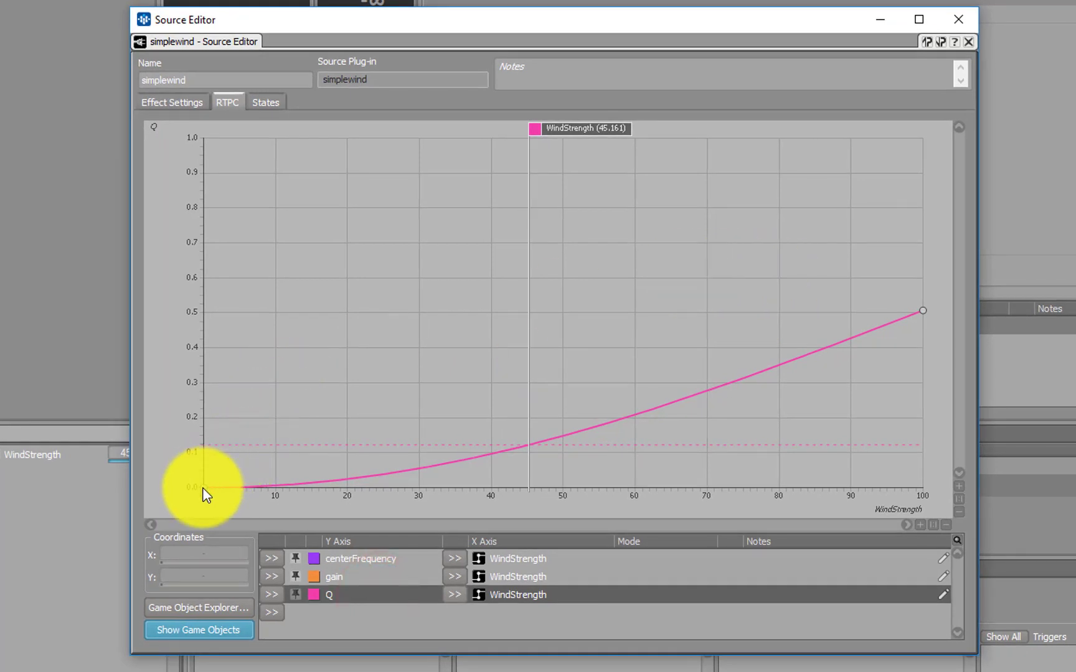
{"action": "left_click_drag", "start_coordinate": [203, 490], "coordinate": [193, 143]}
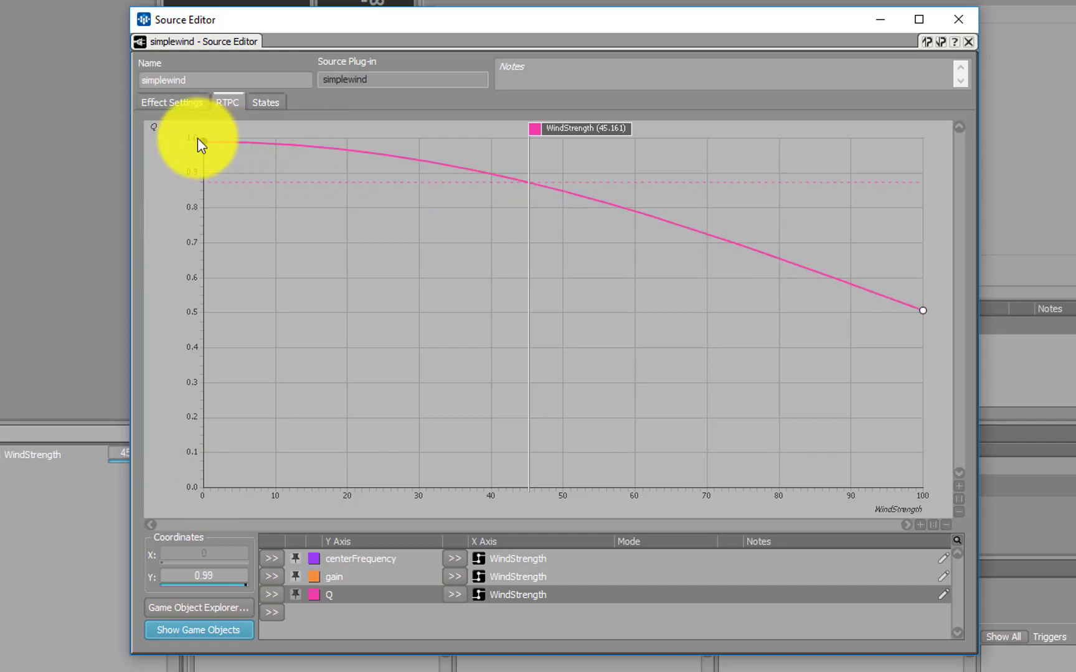
{"action": "mouse_move", "coordinate": [562, 131]}
{"action": "left_mouse_down"}
{"action": "mouse_move", "coordinate": [240, 132]}
{"action": "mouse_move", "coordinate": [552, 131]}
{"action": "mouse_move", "coordinate": [773, 160]}
{"action": "mouse_move", "coordinate": [924, 161]}
{"action": "mouse_move", "coordinate": [93, 127]}
{"action": "left_mouse_up"}
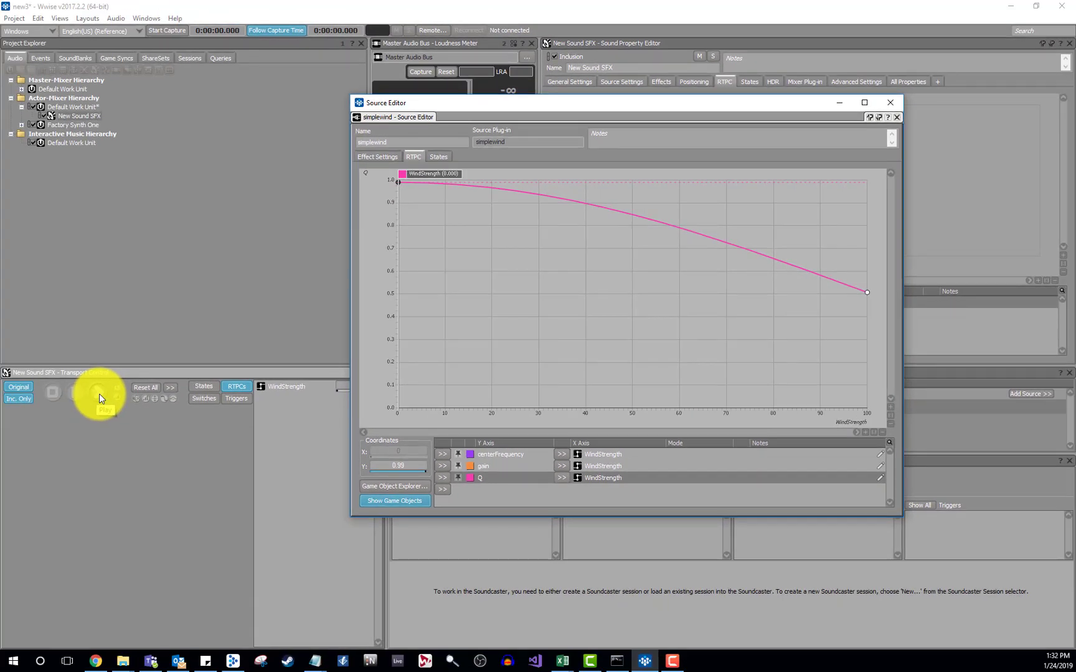
Step: Play the wind sound while sweeping WindStrength up to about 48, then close the Source Editor
{"action": "left_click", "coordinate": [99, 393]}
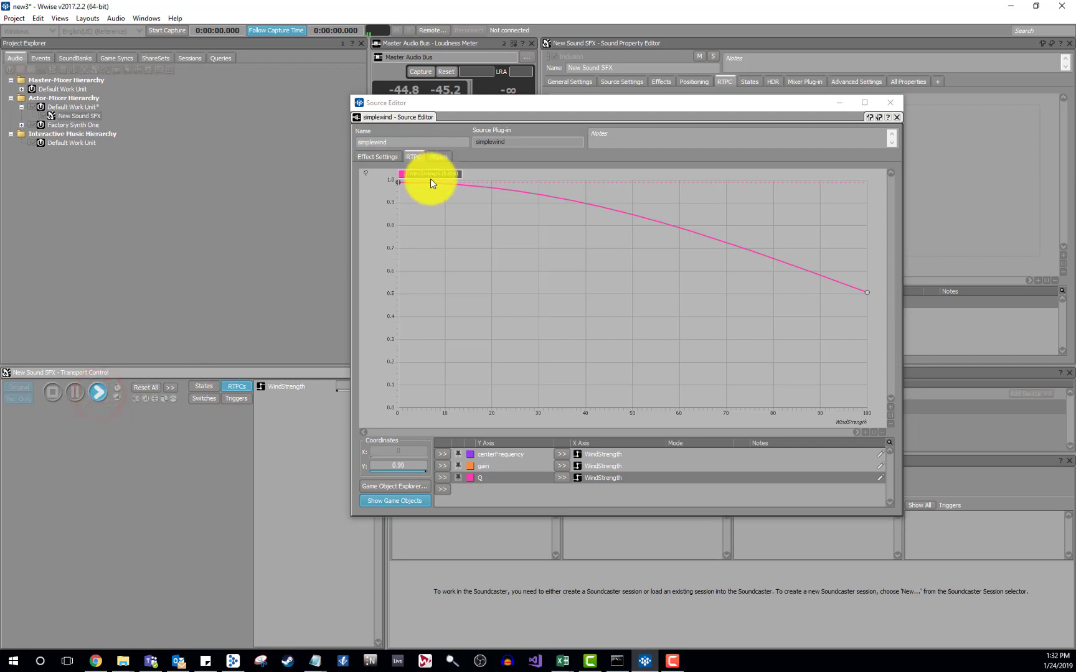
{"action": "mouse_move", "coordinate": [430, 175]}
{"action": "left_mouse_down"}
{"action": "mouse_move", "coordinate": [845, 180]}
{"action": "mouse_move", "coordinate": [585, 151]}
{"action": "left_mouse_up"}
{"action": "key", "text": "Escape"}
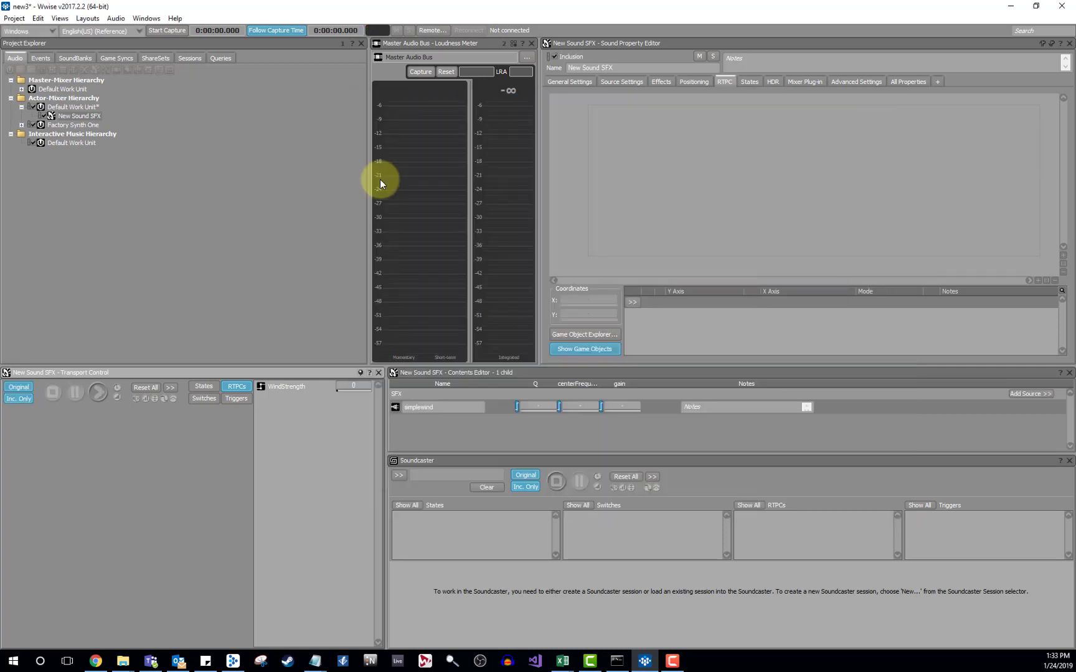